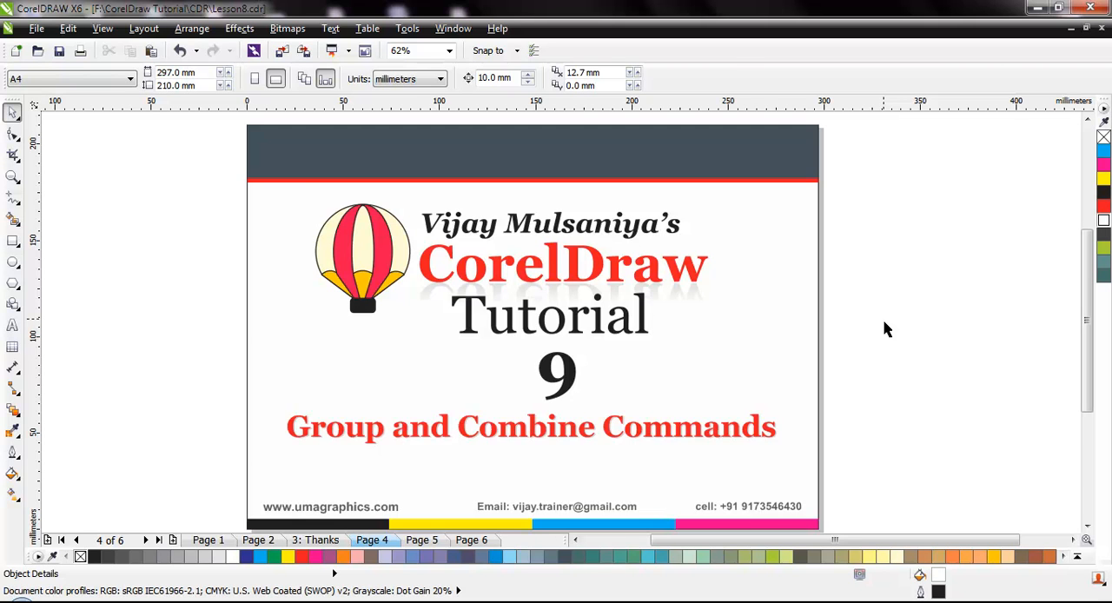
Go to Page 5 and delete the colored squares and the Venu banner below the topic list.
{"action": "left_click", "coordinate": [425, 544]}
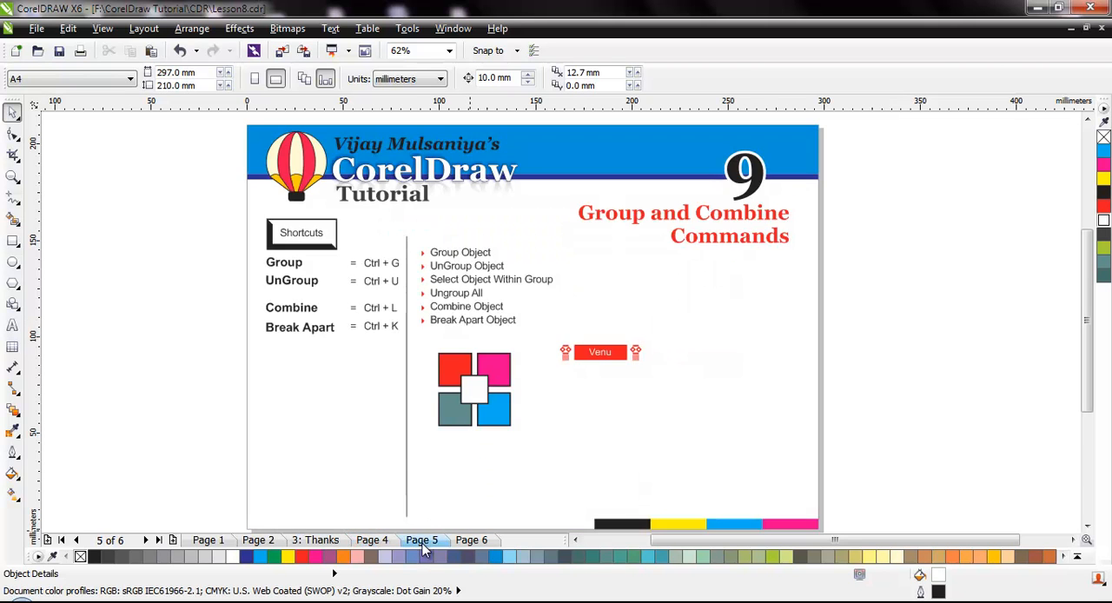
{"action": "left_click_drag", "start_coordinate": [418, 333], "coordinate": [615, 443]}
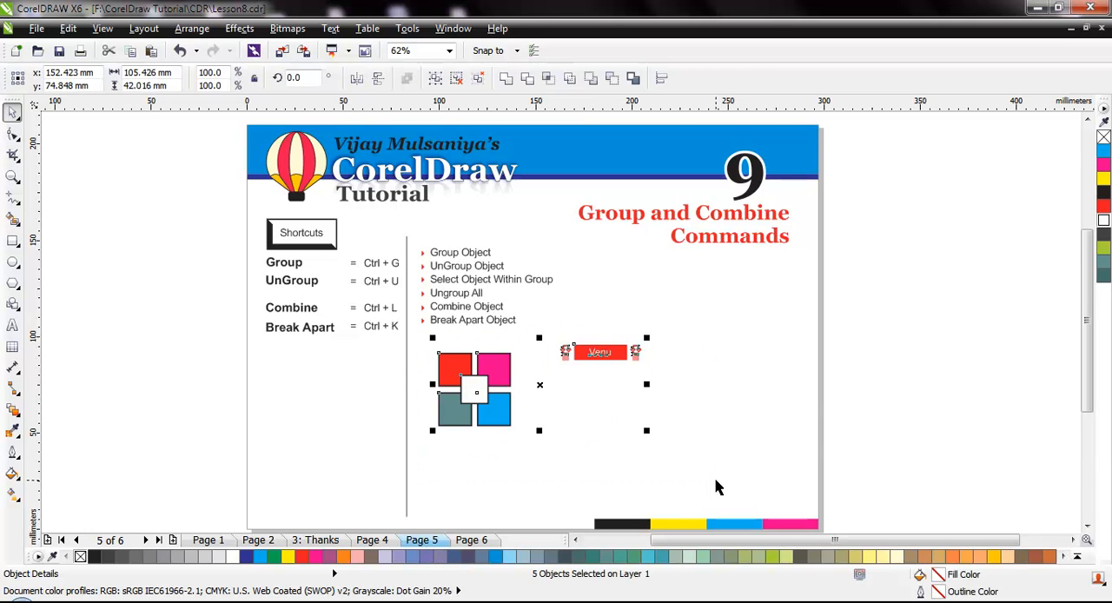
{"action": "key", "text": "Delete"}
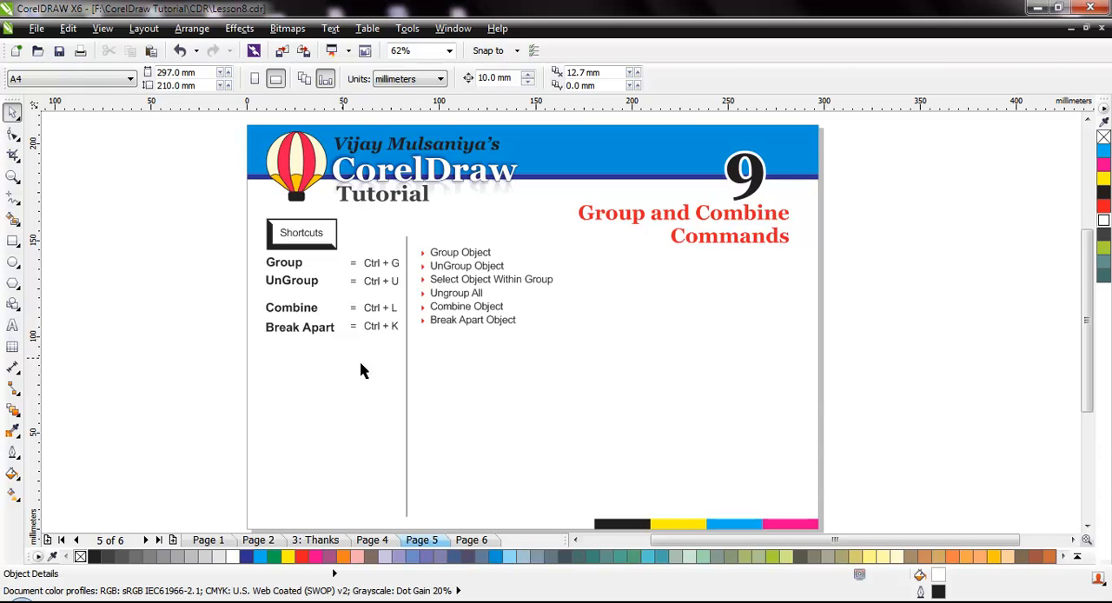
Draw a rectangle about 26 by 24 mm below the topic list and repeat it diagonally to make four overlapping rectangles.
{"action": "left_click", "coordinate": [12, 240]}
{"action": "mouse_move", "coordinate": [494, 355]}
{"action": "left_mouse_down"}
{"action": "mouse_move", "coordinate": [546, 402]}
{"action": "mouse_move", "coordinate": [532, 390]}
{"action": "left_mouse_up"}
{"action": "key", "text": "ctrl+r"}
{"action": "key", "text": "ctrl+r"}
{"action": "key", "text": "Escape"}
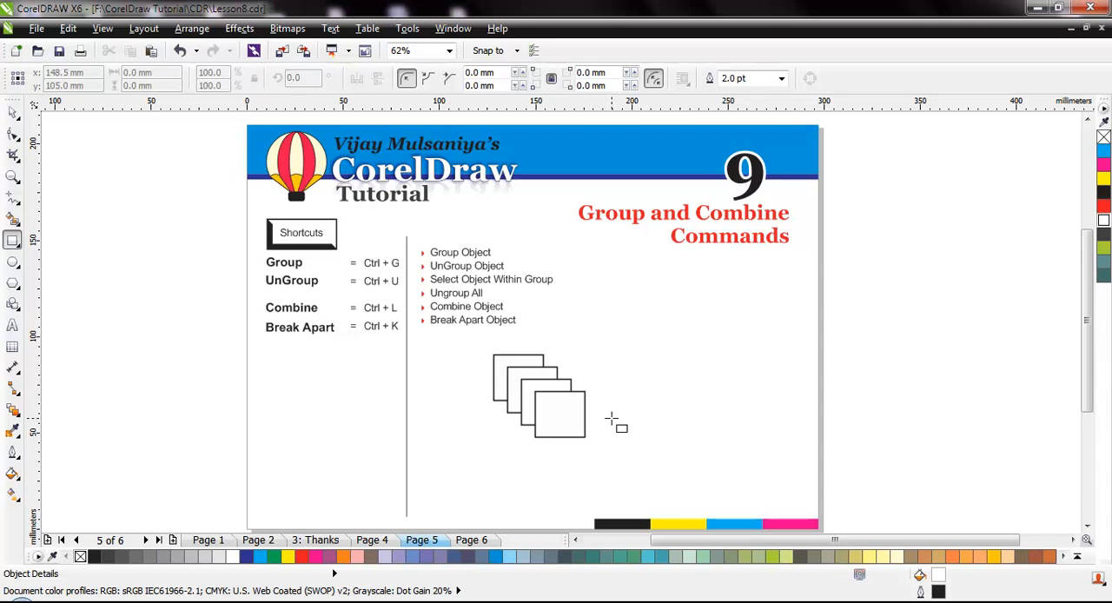
{"action": "key", "text": "space"}
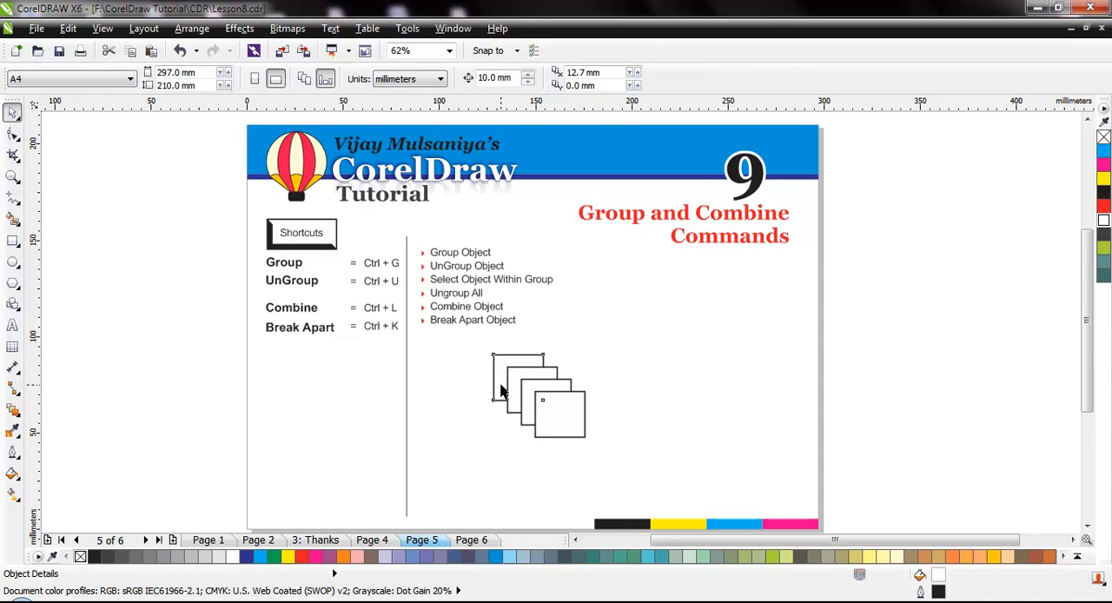
Fill the four overlapping rectangles, from back to front, with slate blue, light blue, grey-green and orange.
{"action": "left_click", "coordinate": [501, 391]}
{"action": "left_click", "coordinate": [482, 556]}
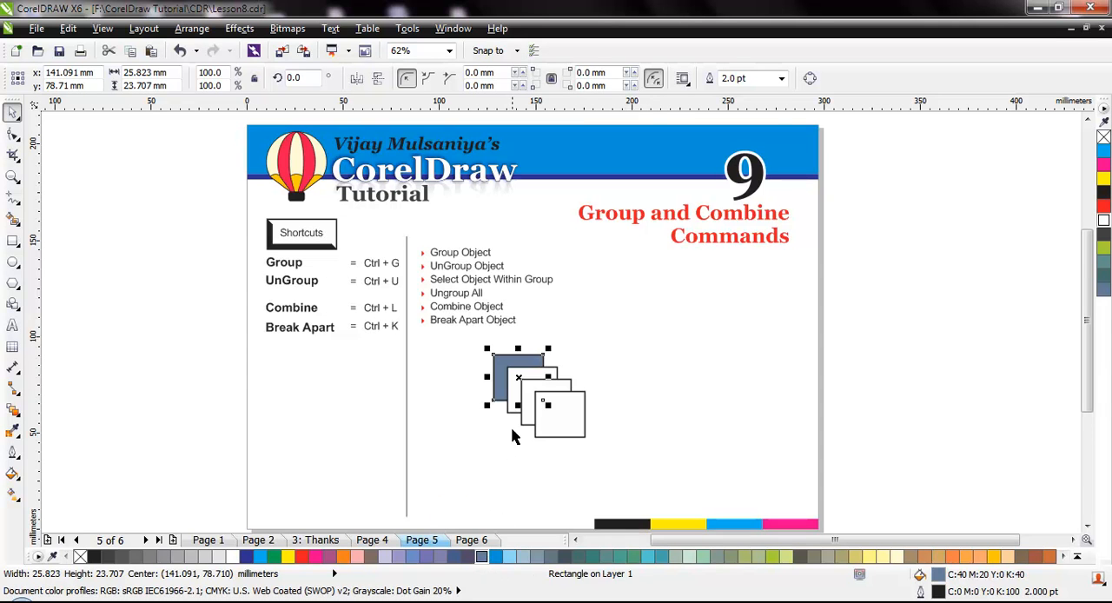
{"action": "left_click", "coordinate": [514, 402]}
{"action": "left_click", "coordinate": [513, 566]}
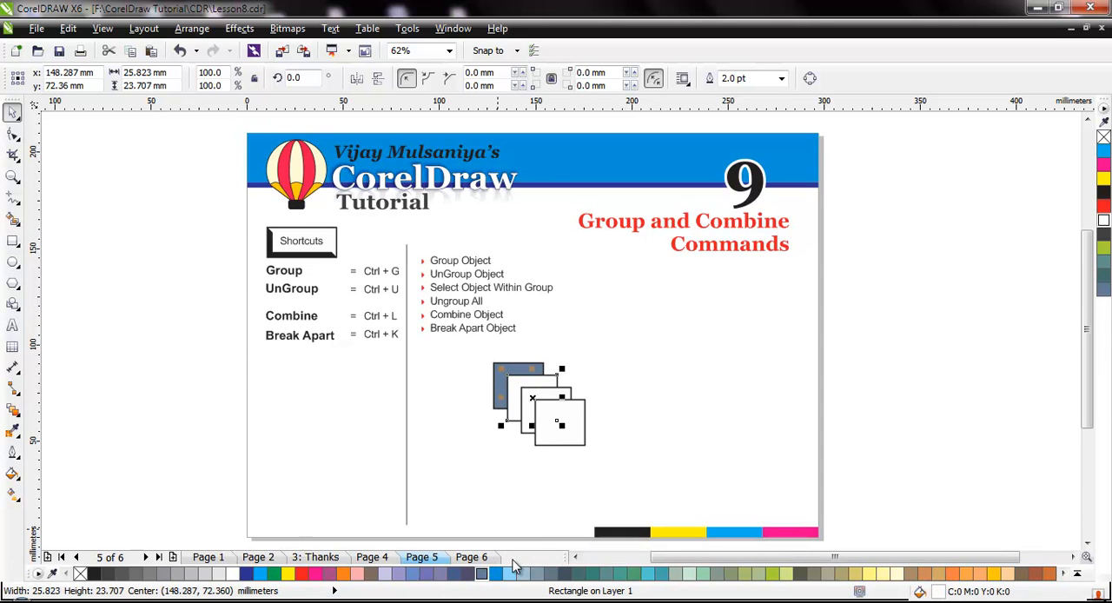
{"action": "left_click", "coordinate": [510, 573]}
{"action": "left_click", "coordinate": [564, 404]}
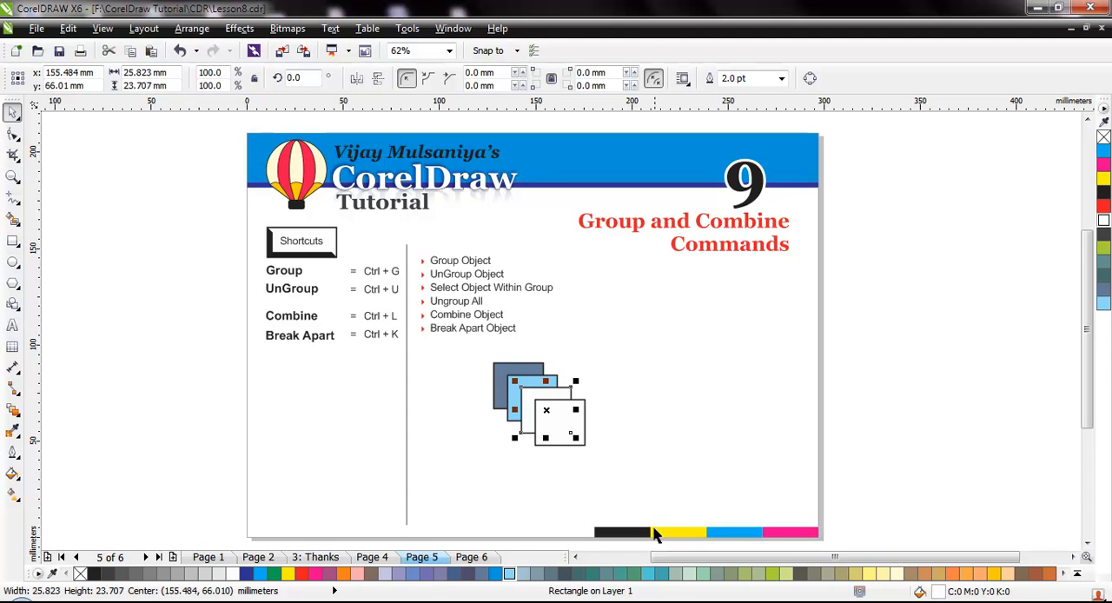
{"action": "left_click", "coordinate": [676, 574]}
{"action": "left_click", "coordinate": [553, 439]}
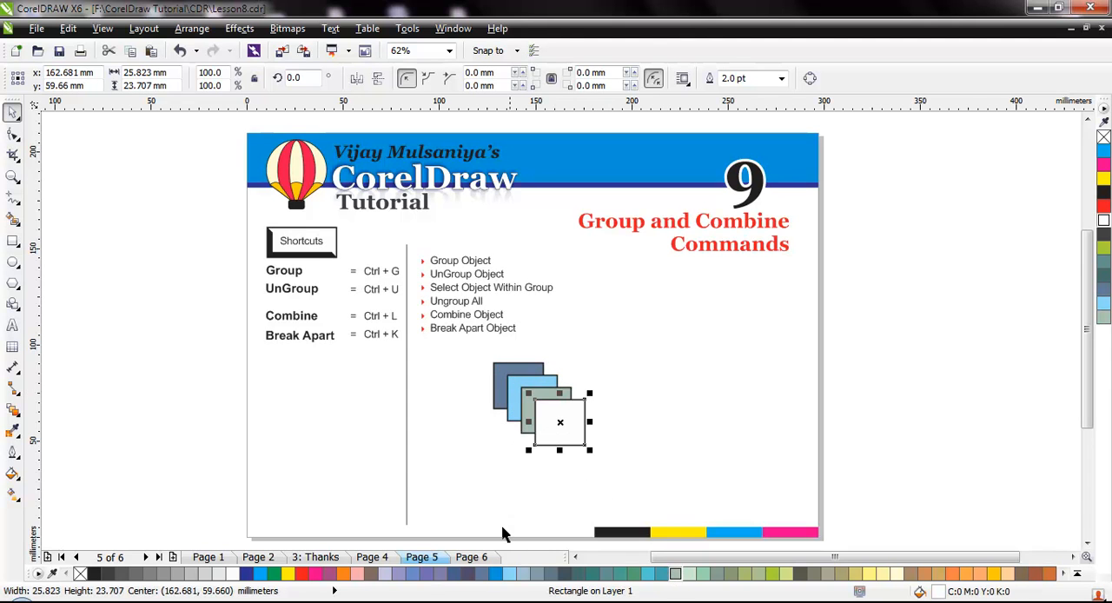
{"action": "left_click", "coordinate": [359, 574]}
{"action": "left_click", "coordinate": [610, 477]}
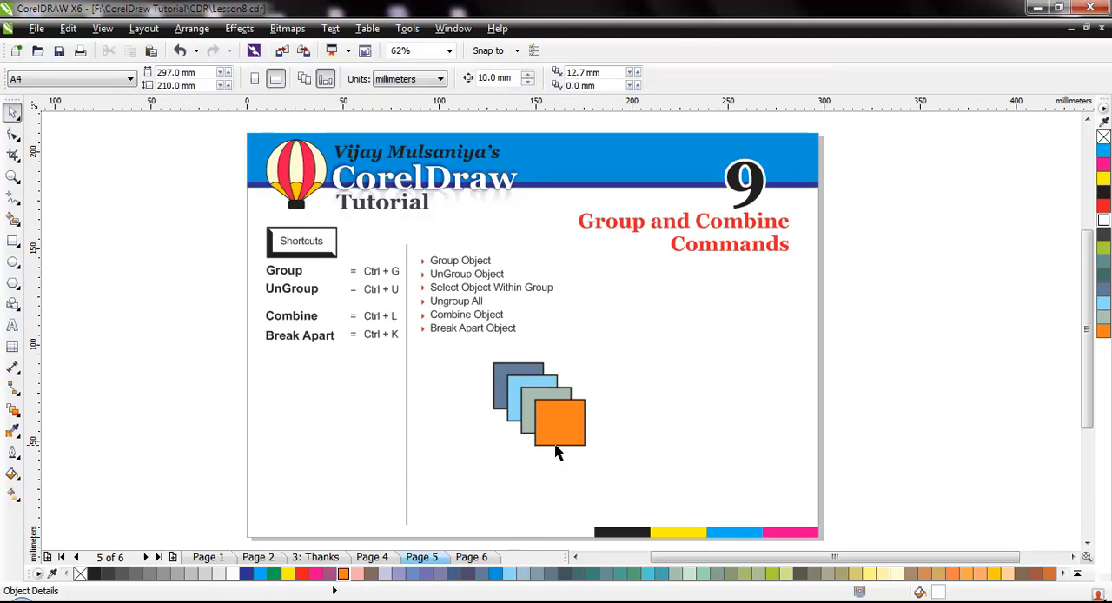
Select all four rectangles and move them together to a center of about x 135 mm, y 64 mm.
{"action": "scroll", "coordinate": [557, 451], "scroll_direction": "up", "scroll_amount": 2}
{"action": "scroll", "coordinate": [575, 450], "scroll_direction": "up", "scroll_amount": 1}
{"action": "scroll", "coordinate": [574, 451], "scroll_direction": "down", "scroll_amount": 1}
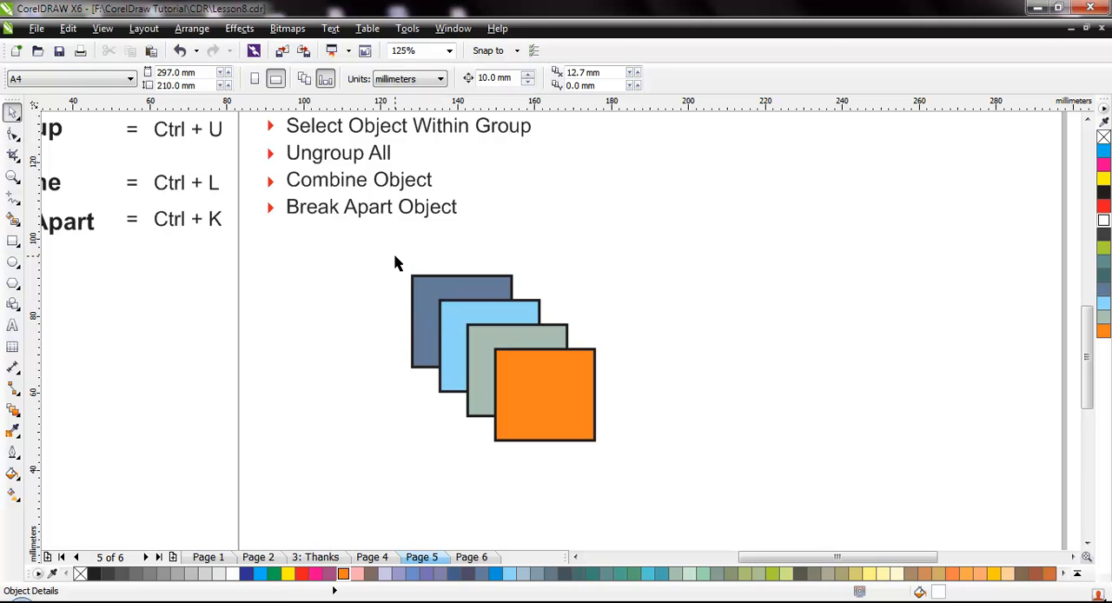
{"action": "left_click_drag", "start_coordinate": [386, 250], "coordinate": [641, 463]}
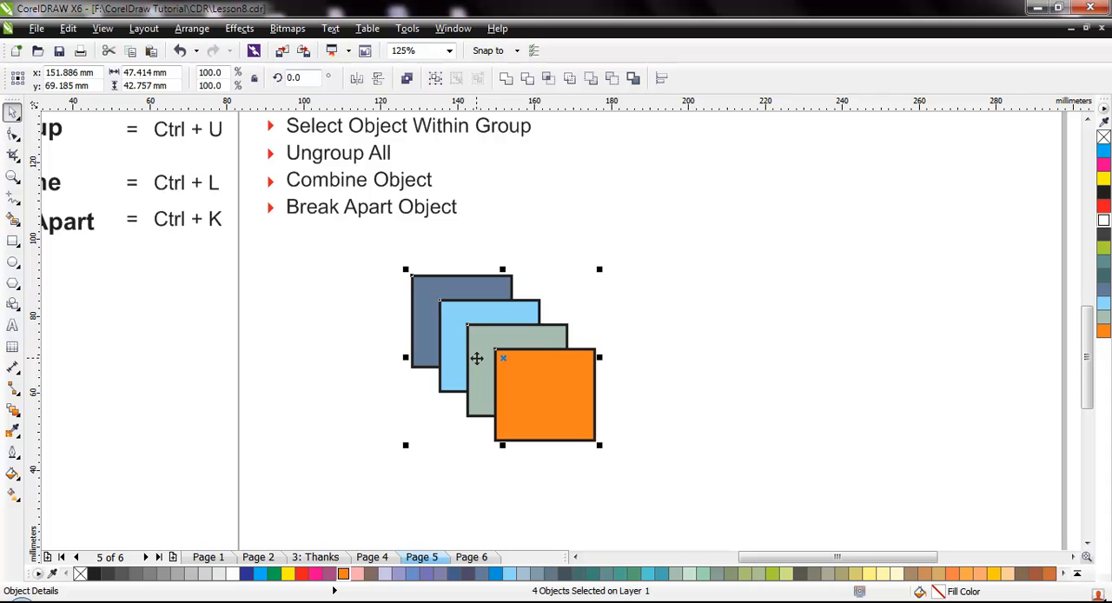
{"action": "left_click_drag", "start_coordinate": [528, 391], "coordinate": [466, 406]}
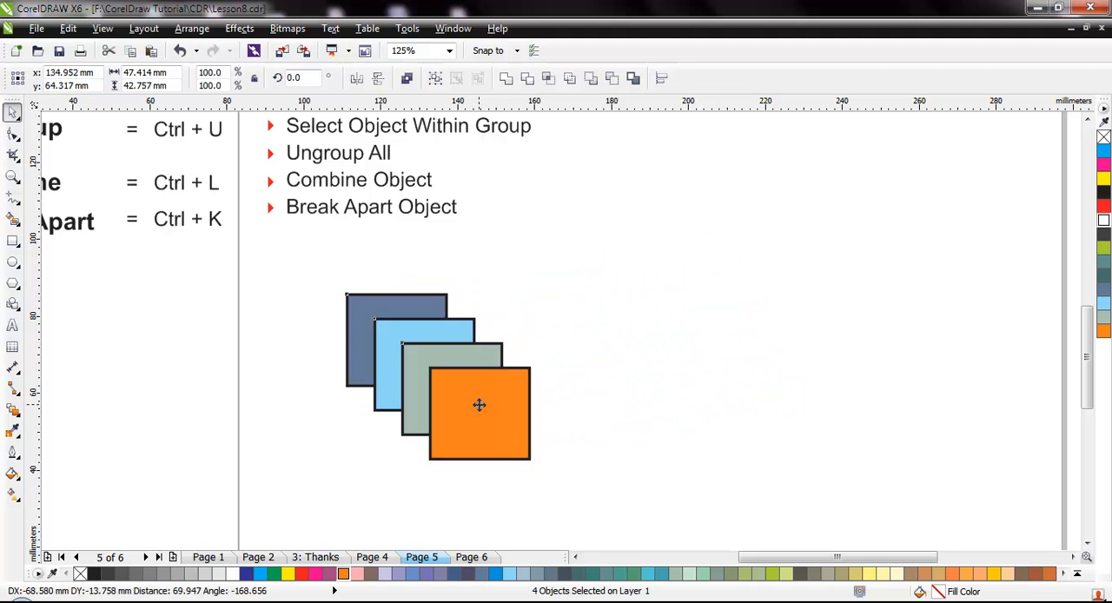
{"action": "left_click", "coordinate": [641, 396]}
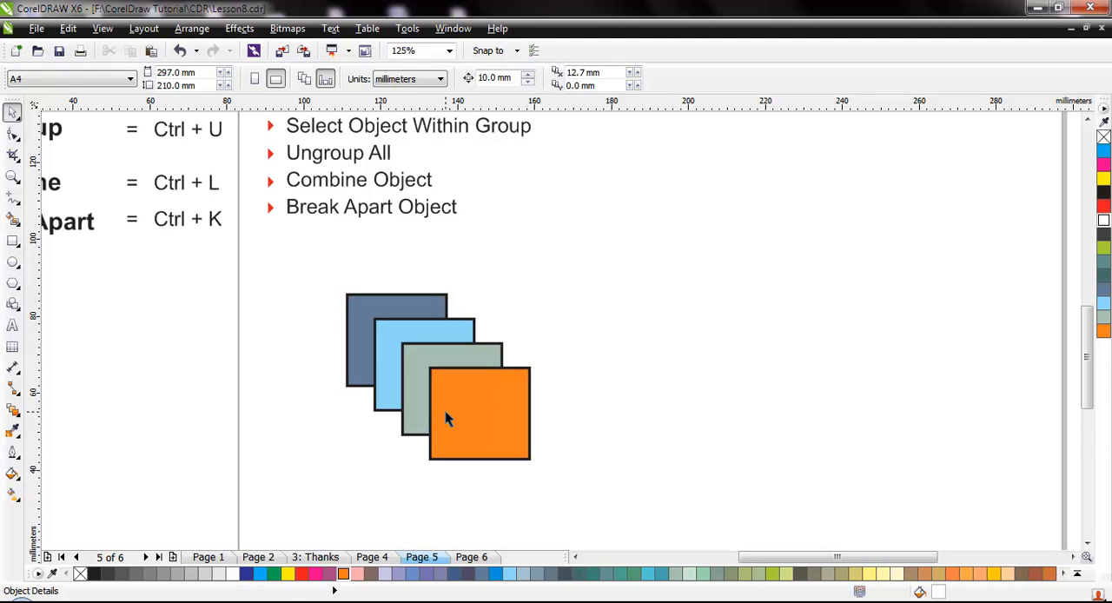
Group the four overlapping rectangles and bring the full status bar into view to check the object type.
{"action": "scroll", "coordinate": [570, 389], "scroll_direction": "down", "scroll_amount": 1}
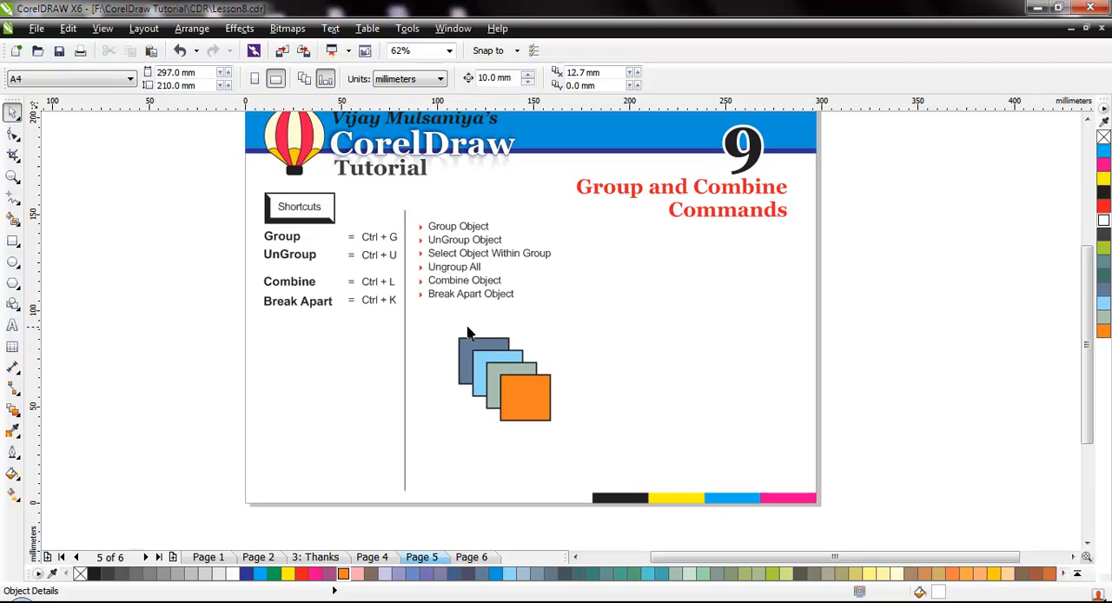
{"action": "left_click_drag", "start_coordinate": [441, 328], "coordinate": [577, 431]}
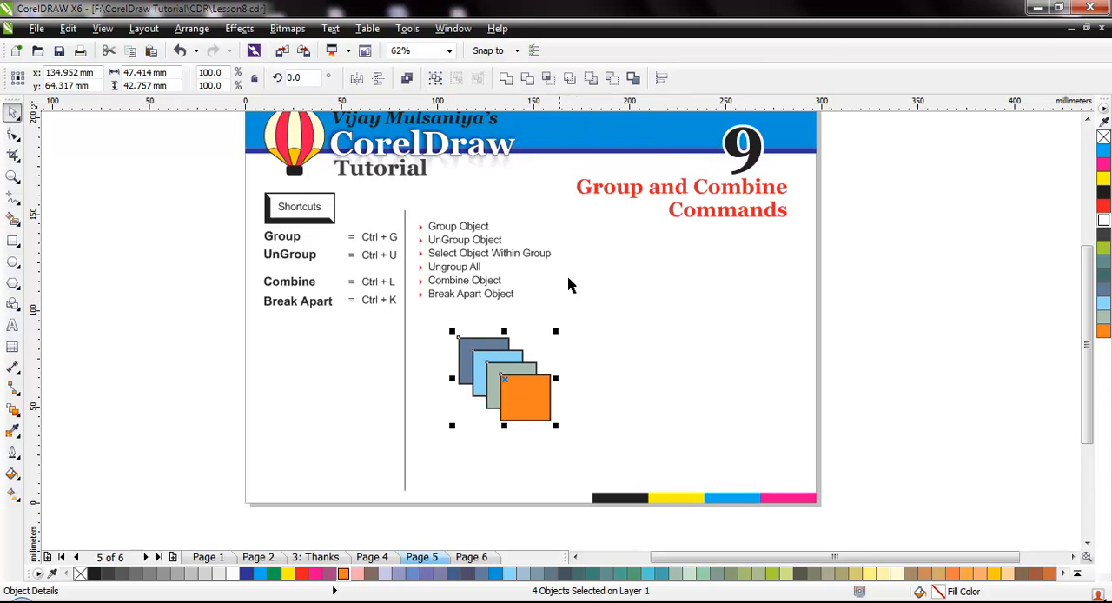
{"action": "left_click", "coordinate": [185, 31]}
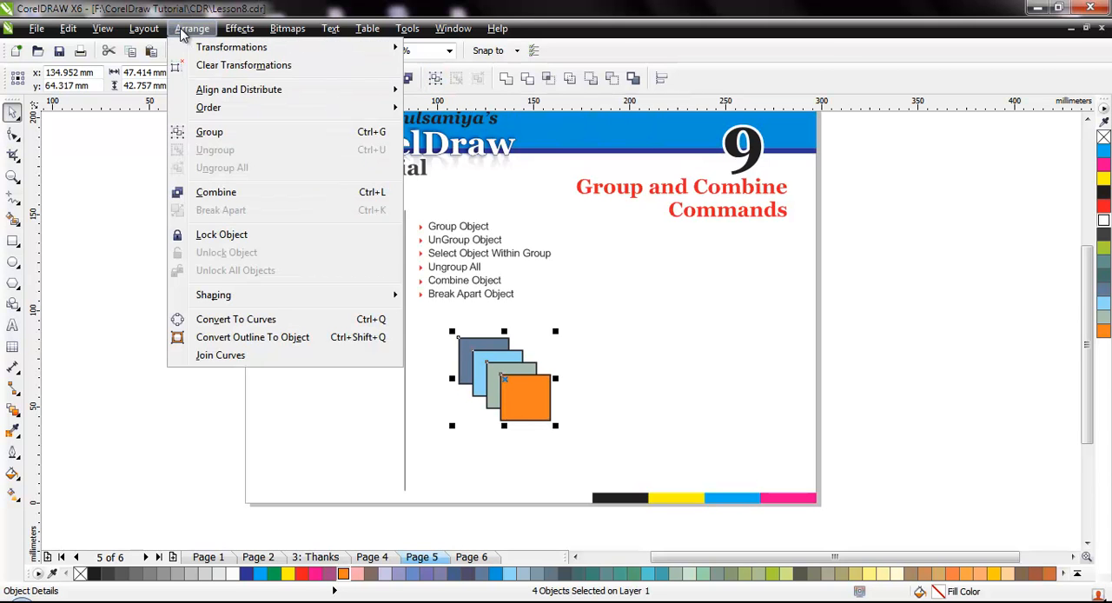
{"action": "left_click", "coordinate": [228, 135]}
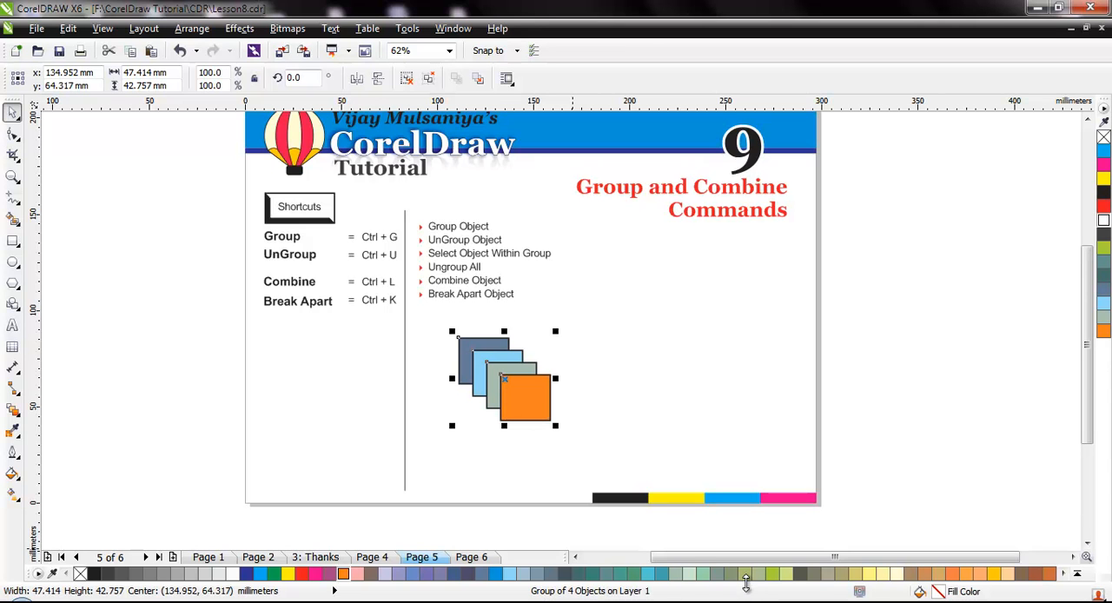
{"action": "left_click_drag", "start_coordinate": [745, 563], "coordinate": [746, 545]}
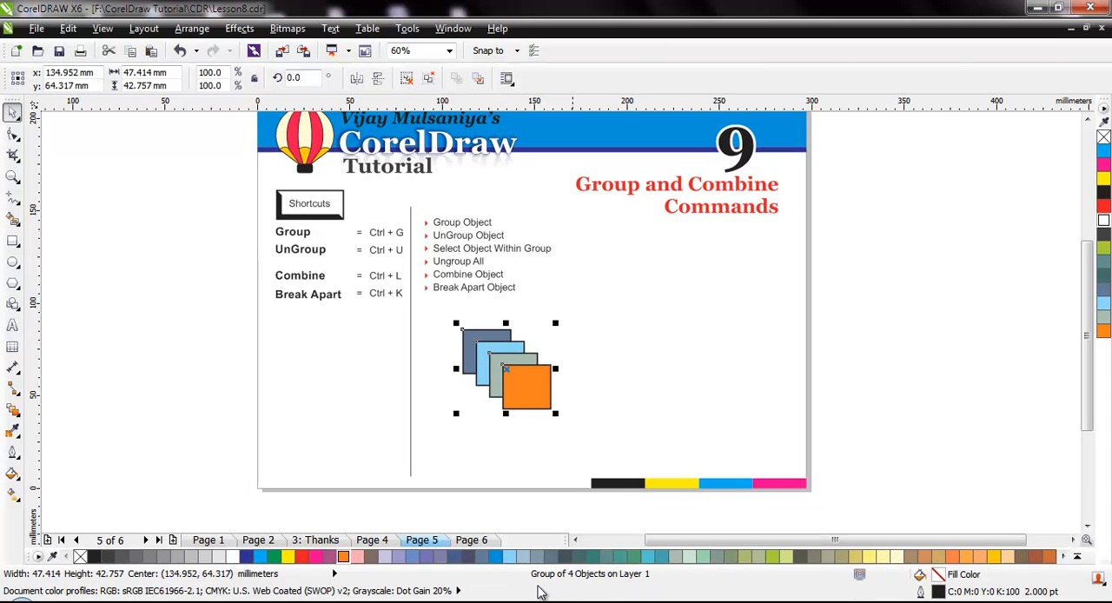
{"action": "left_click", "coordinate": [579, 441]}
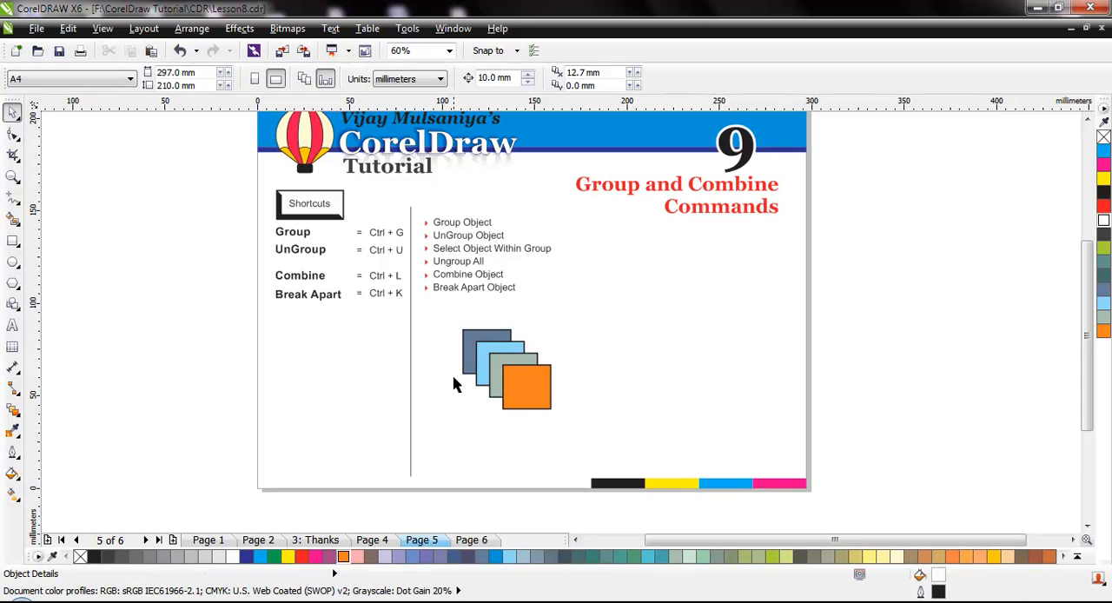
Move the grouped rectangles slightly to a center of about x 129 mm, y 63 mm.
{"action": "left_click", "coordinate": [531, 383]}
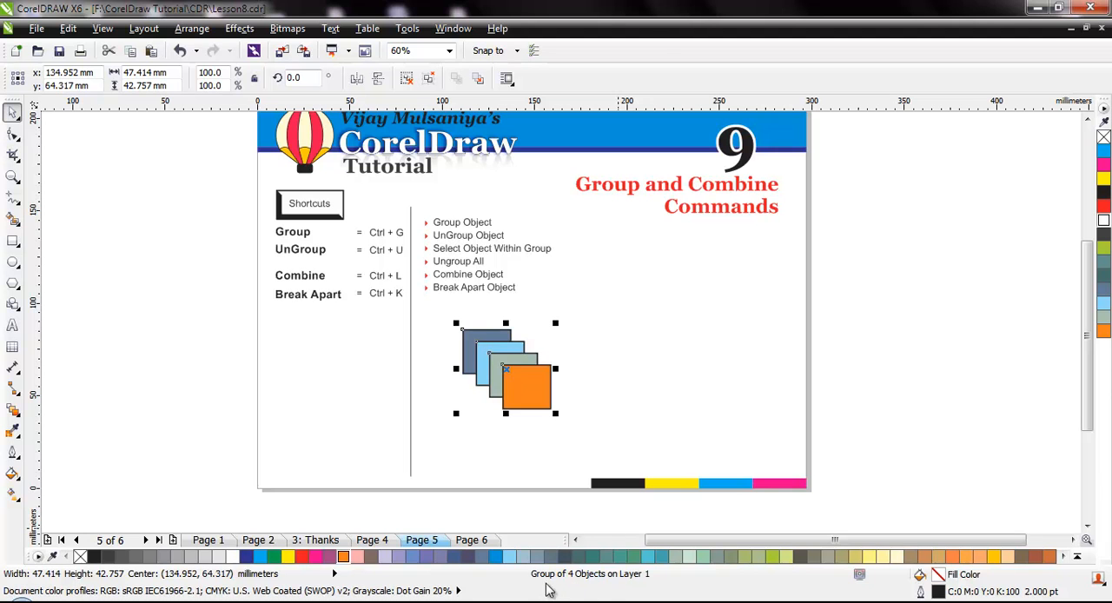
{"action": "left_click", "coordinate": [496, 443]}
{"action": "mouse_move", "coordinate": [519, 385]}
{"action": "left_mouse_down"}
{"action": "mouse_move", "coordinate": [661, 344]}
{"action": "mouse_move", "coordinate": [535, 388]}
{"action": "mouse_move", "coordinate": [498, 386]}
{"action": "left_mouse_up"}
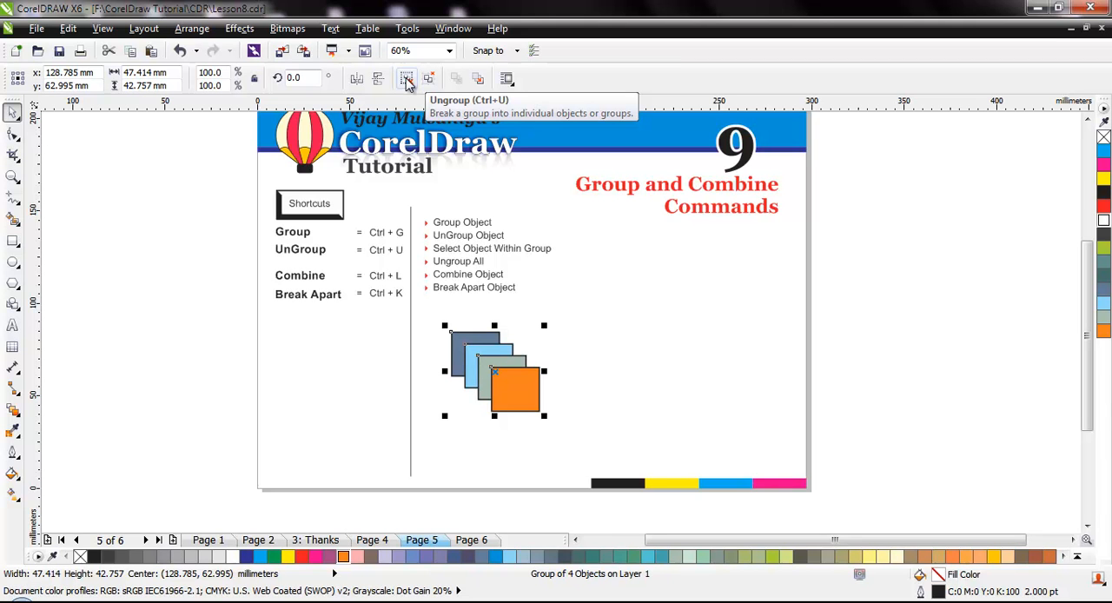
{"action": "left_click", "coordinate": [573, 397]}
Place a copy of the rectangle group beside the original, centered at about x 188 mm, y 67 mm.
{"action": "left_click", "coordinate": [507, 385]}
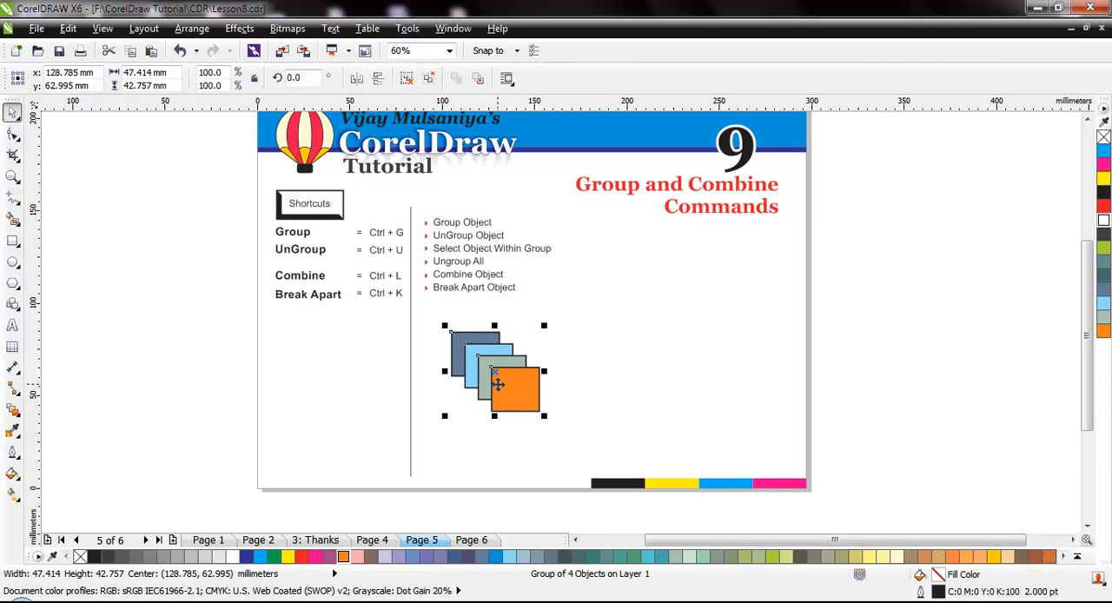
{"action": "left_click_drag", "start_coordinate": [498, 384], "coordinate": [610, 384]}
{"action": "left_click", "coordinate": [574, 438]}
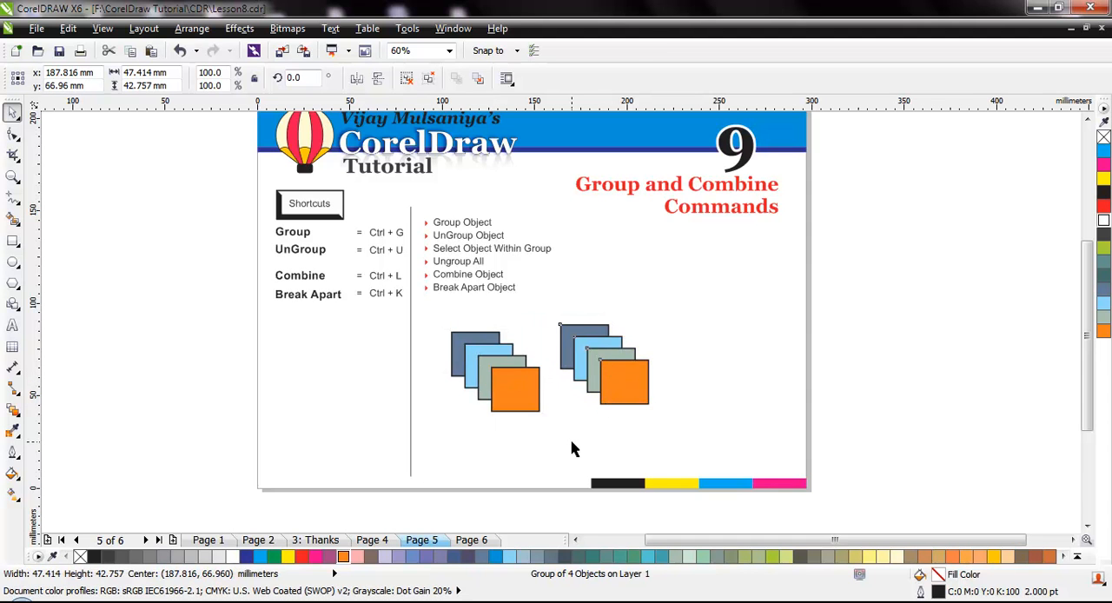
Reposition both rectangle groups slightly so they sit side by side below the topic list.
{"action": "left_click", "coordinate": [493, 375]}
{"action": "left_click_drag", "start_coordinate": [517, 393], "coordinate": [500, 408]}
{"action": "left_click_drag", "start_coordinate": [499, 408], "coordinate": [514, 388]}
{"action": "mouse_move", "coordinate": [601, 390]}
{"action": "left_mouse_down"}
{"action": "mouse_move", "coordinate": [611, 374]}
{"action": "mouse_move", "coordinate": [594, 384]}
{"action": "left_mouse_up"}
{"action": "left_click", "coordinate": [571, 428]}
Select both rectangle groups and ungroup them into individual rectangles.
{"action": "left_click_drag", "start_coordinate": [426, 312], "coordinate": [663, 426]}
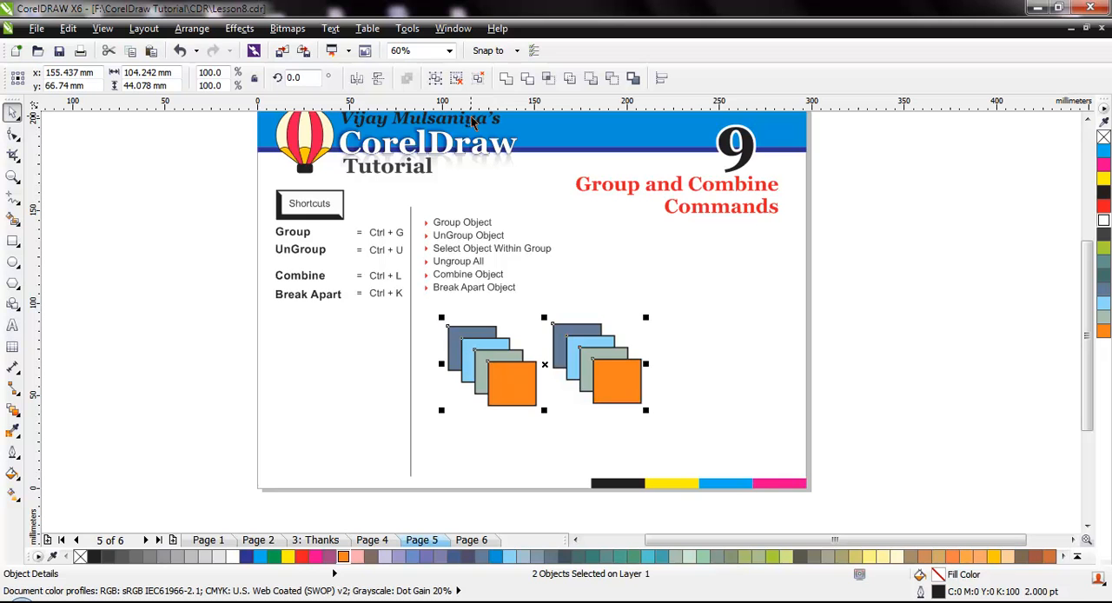
{"action": "left_click", "coordinate": [459, 82]}
{"action": "left_click", "coordinate": [610, 278]}
Pull the ungrouped rectangles apart one by one, scattering them over the space below the topic list.
{"action": "left_click_drag", "start_coordinate": [616, 391], "coordinate": [648, 404]}
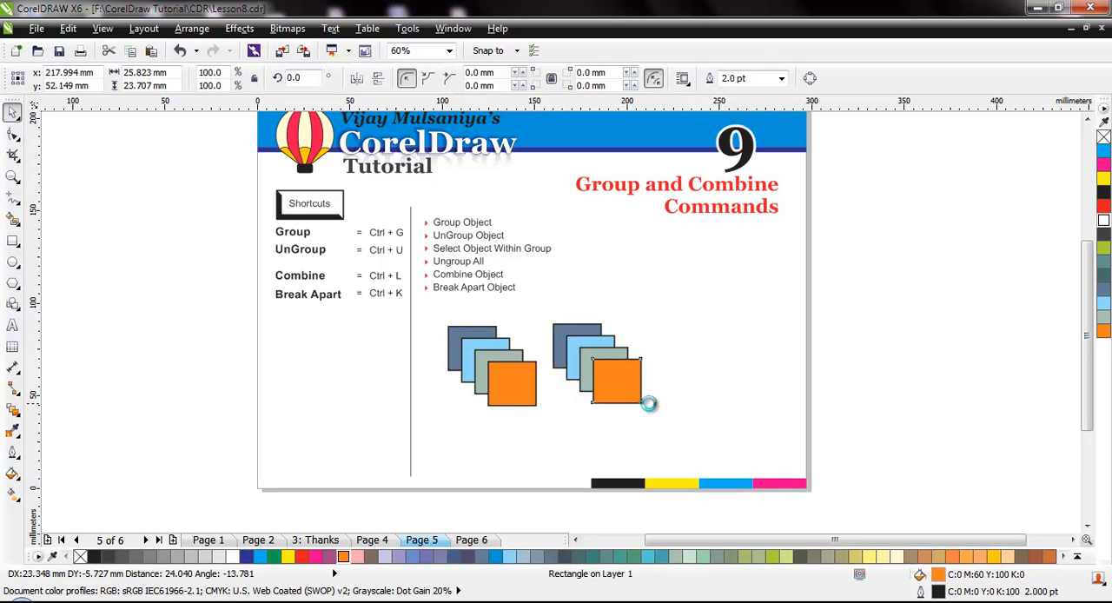
{"action": "left_click_drag", "start_coordinate": [521, 382], "coordinate": [536, 427]}
{"action": "left_click_drag", "start_coordinate": [609, 366], "coordinate": [638, 334]}
{"action": "mouse_move", "coordinate": [503, 384]}
{"action": "left_mouse_down"}
{"action": "mouse_move", "coordinate": [473, 436]}
{"action": "mouse_move", "coordinate": [493, 389]}
{"action": "left_mouse_up"}
{"action": "left_click_drag", "start_coordinate": [556, 345], "coordinate": [541, 382]}
{"action": "left_click_drag", "start_coordinate": [484, 344], "coordinate": [504, 318]}
{"action": "left_click_drag", "start_coordinate": [622, 415], "coordinate": [592, 427]}
{"action": "left_click_drag", "start_coordinate": [563, 382], "coordinate": [573, 347]}
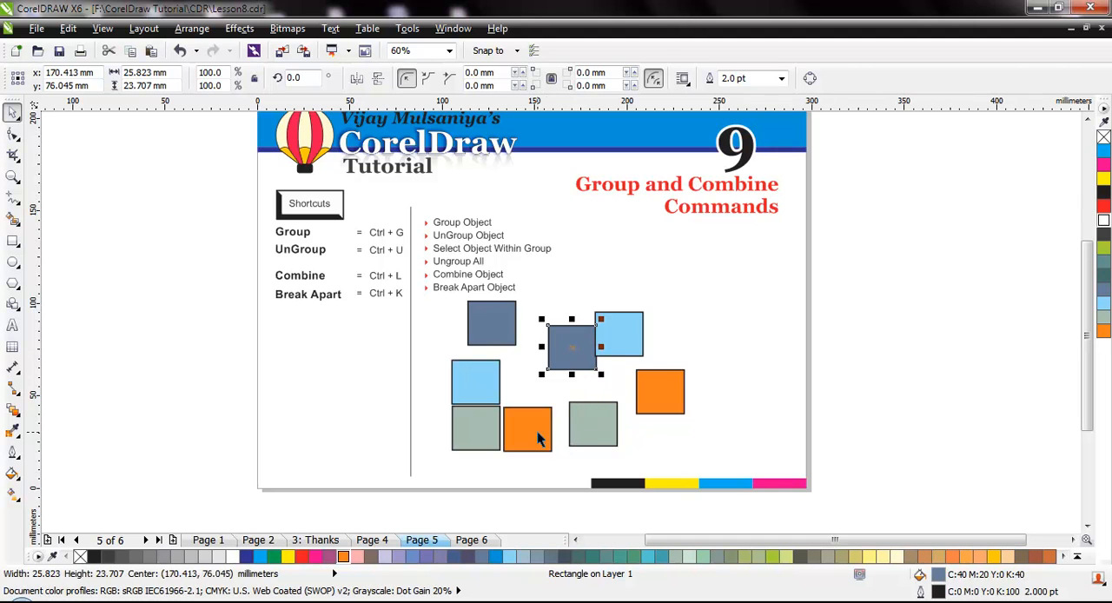
{"action": "left_click_drag", "start_coordinate": [538, 439], "coordinate": [557, 400]}
Select all eight scattered rectangles and delete them.
{"action": "left_click", "coordinate": [438, 337]}
{"action": "left_click_drag", "start_coordinate": [427, 298], "coordinate": [712, 466]}
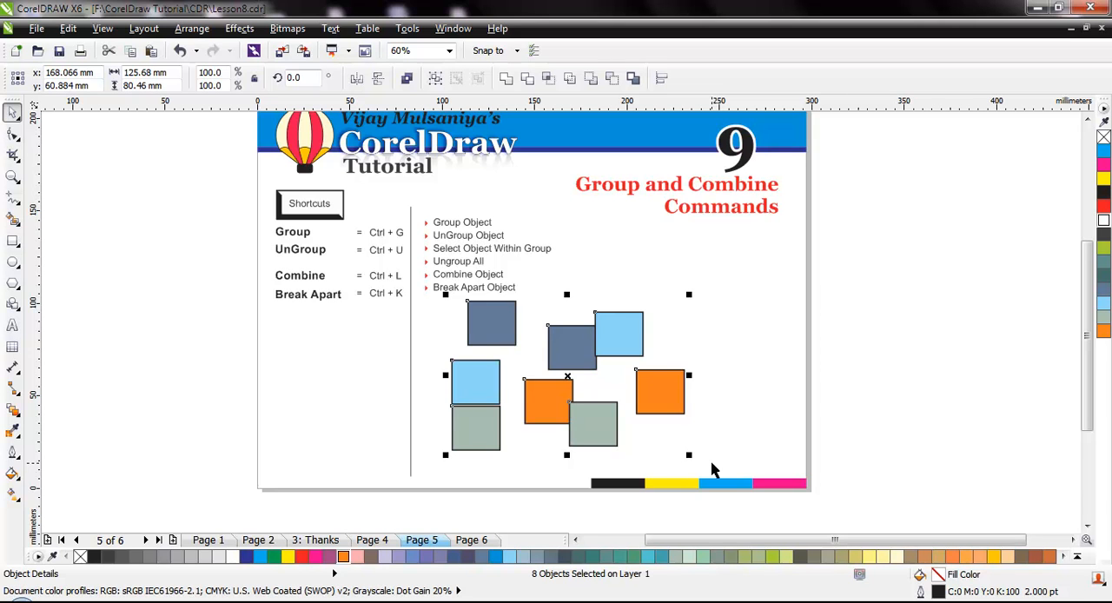
{"action": "key", "text": "Delete"}
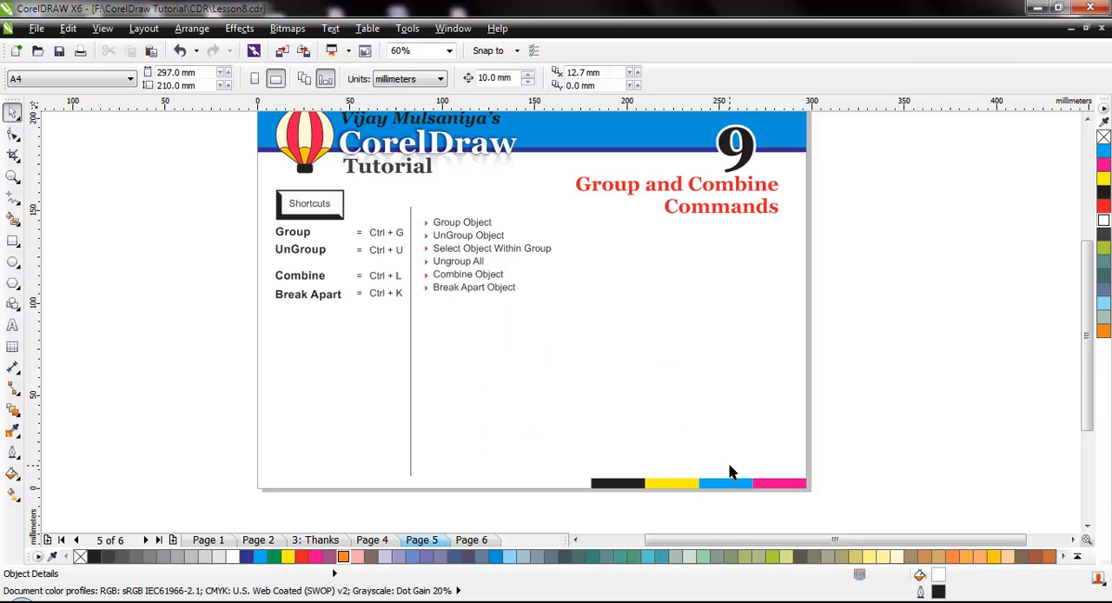
Draw four overlapping ellipses of decreasing size in a diagonal row, starting with a circle about 35 mm in diameter.
{"action": "left_click", "coordinate": [12, 262]}
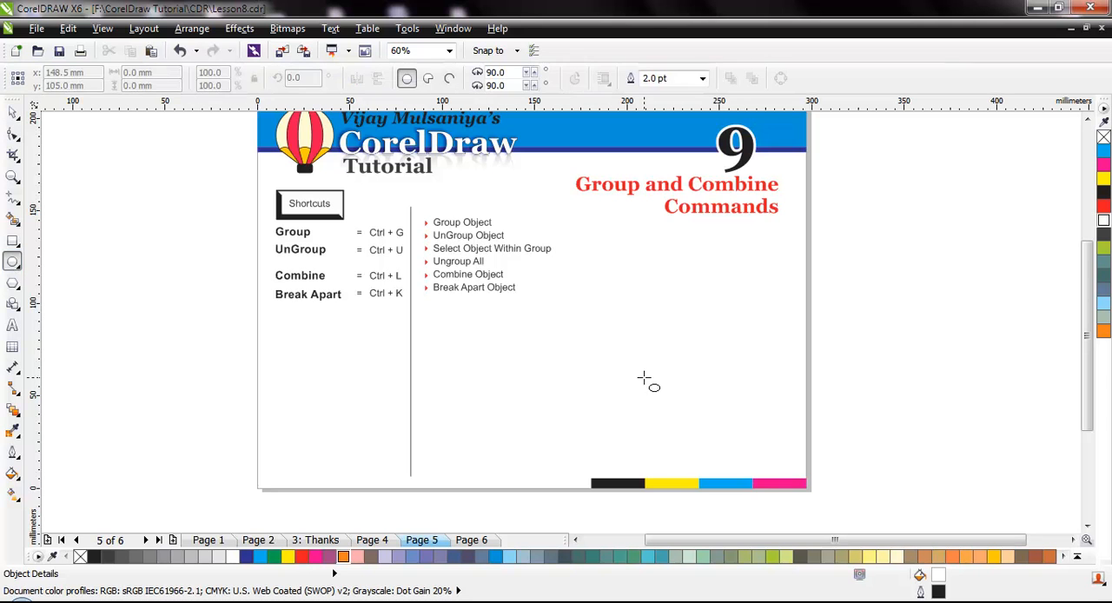
{"action": "left_click_drag", "start_coordinate": [464, 322], "coordinate": [530, 388]}
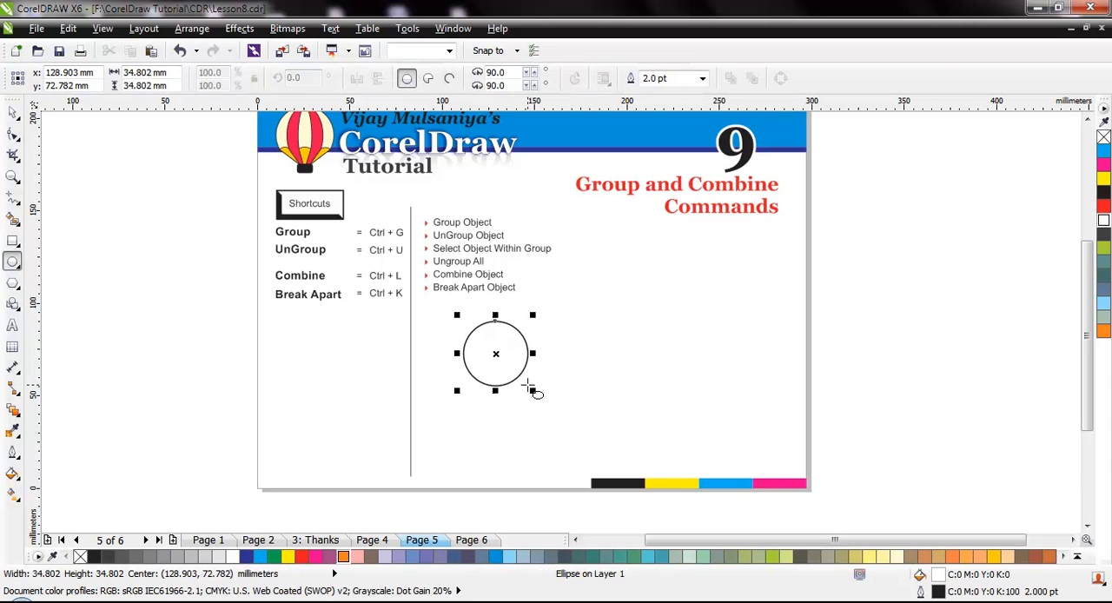
{"action": "left_click_drag", "start_coordinate": [489, 345], "coordinate": [549, 407]}
{"action": "left_click_drag", "start_coordinate": [515, 359], "coordinate": [571, 417]}
{"action": "left_click_drag", "start_coordinate": [546, 380], "coordinate": [592, 418]}
{"action": "key", "text": "space"}
{"action": "left_click", "coordinate": [611, 417]}
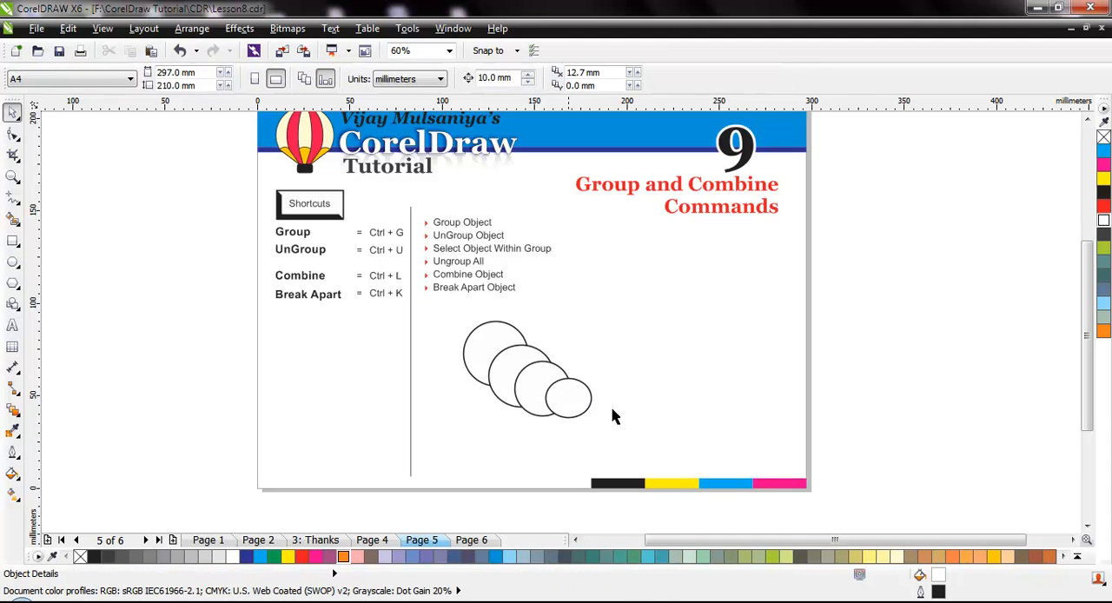
Group the four ellipses and move the group to a center of about x 136 mm, y 43 mm.
{"action": "left_click_drag", "start_coordinate": [476, 345], "coordinate": [618, 444]}
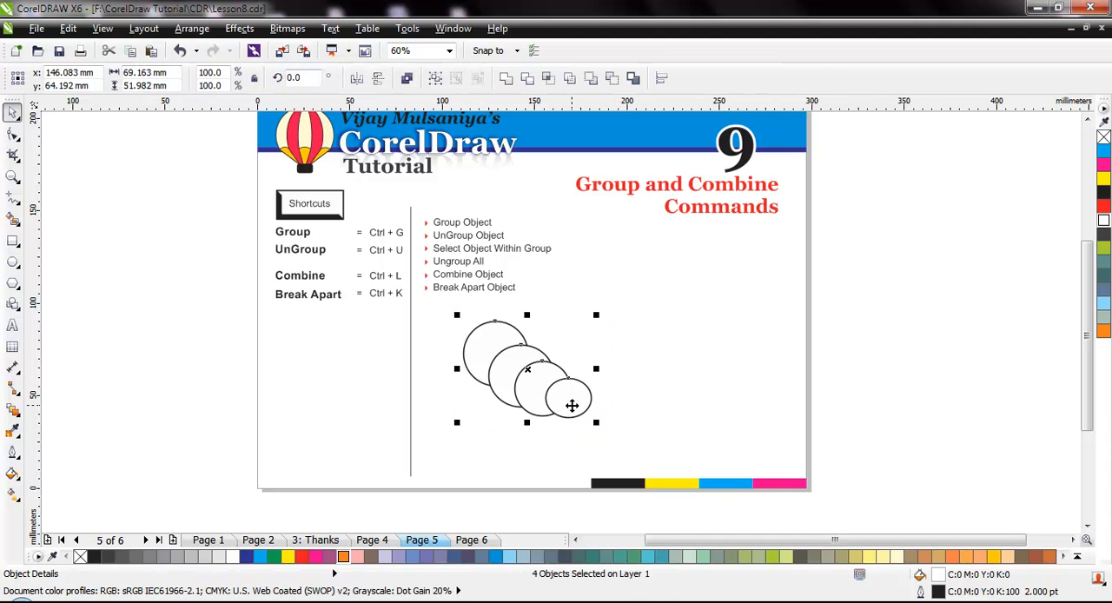
{"action": "key", "text": "ctrl+g"}
{"action": "left_click", "coordinate": [599, 402]}
{"action": "left_click_drag", "start_coordinate": [554, 379], "coordinate": [537, 419]}
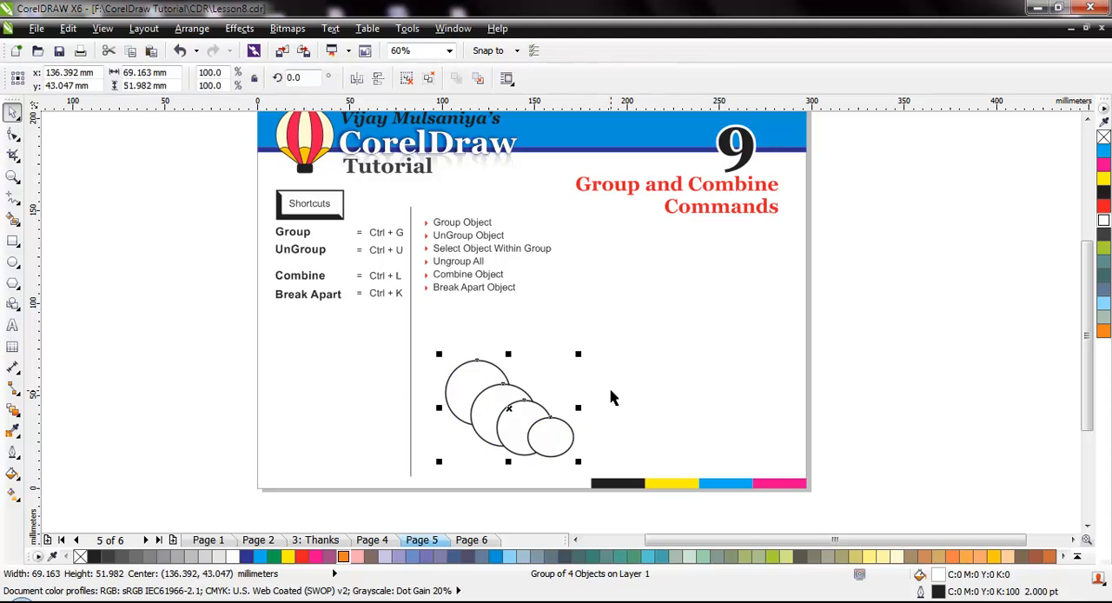
{"action": "left_click", "coordinate": [613, 393]}
Draw four overlapping rectangles up and beside the ellipse group, the last one about 26 by 29 mm.
{"action": "left_click", "coordinate": [12, 283]}
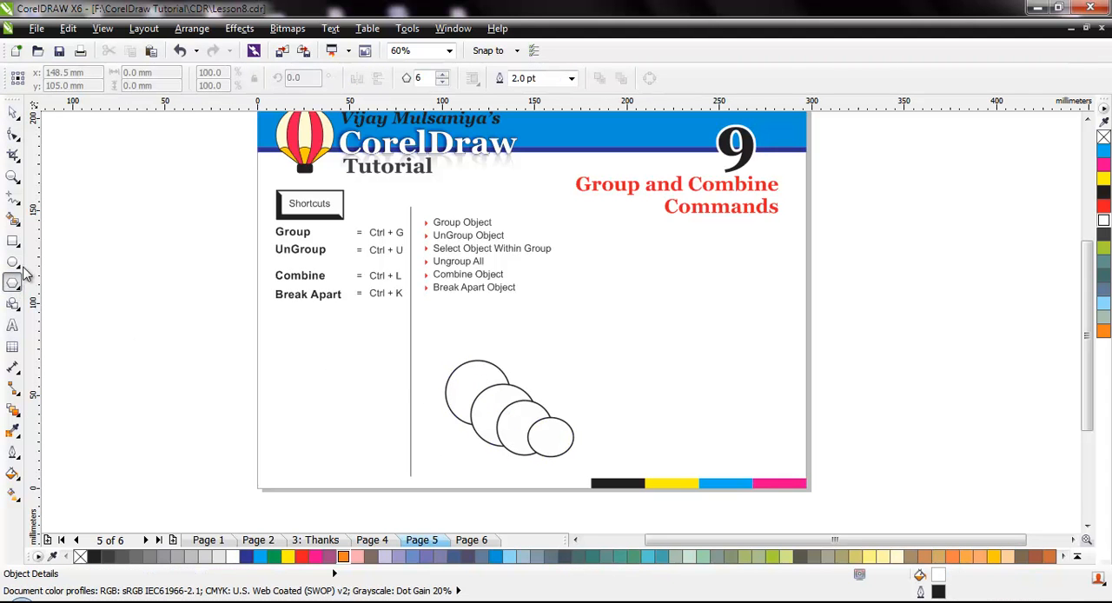
{"action": "left_click", "coordinate": [12, 241]}
{"action": "left_click_drag", "start_coordinate": [543, 328], "coordinate": [598, 390]}
{"action": "left_click_drag", "start_coordinate": [568, 352], "coordinate": [626, 411]}
{"action": "left_click_drag", "start_coordinate": [575, 301], "coordinate": [635, 370]}
{"action": "left_click_drag", "start_coordinate": [597, 288], "coordinate": [647, 340]}
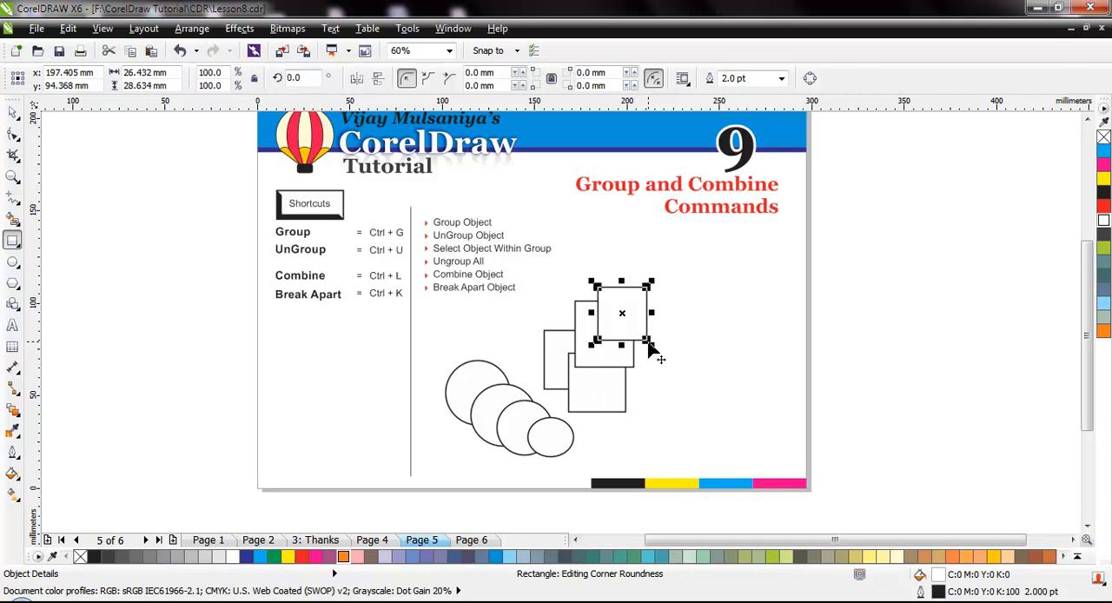
{"action": "key", "text": "space"}
{"action": "left_click", "coordinate": [683, 385]}
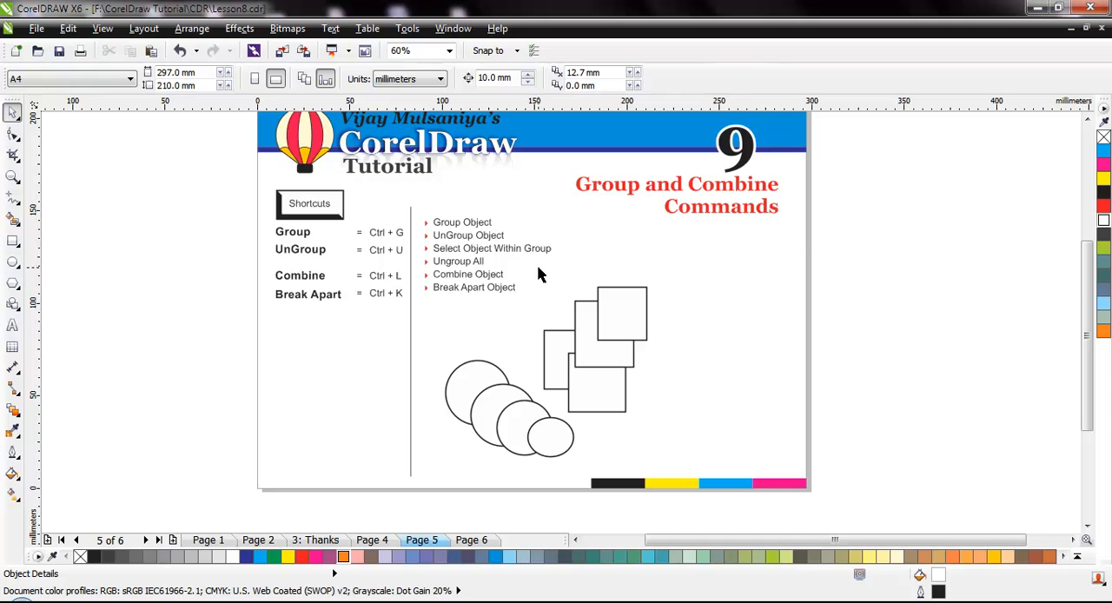
Group the four rectangles at about x 212 mm, y 72 mm, and move the ellipse group to about x 147 mm, y 49 mm.
{"action": "left_click_drag", "start_coordinate": [531, 267], "coordinate": [675, 435]}
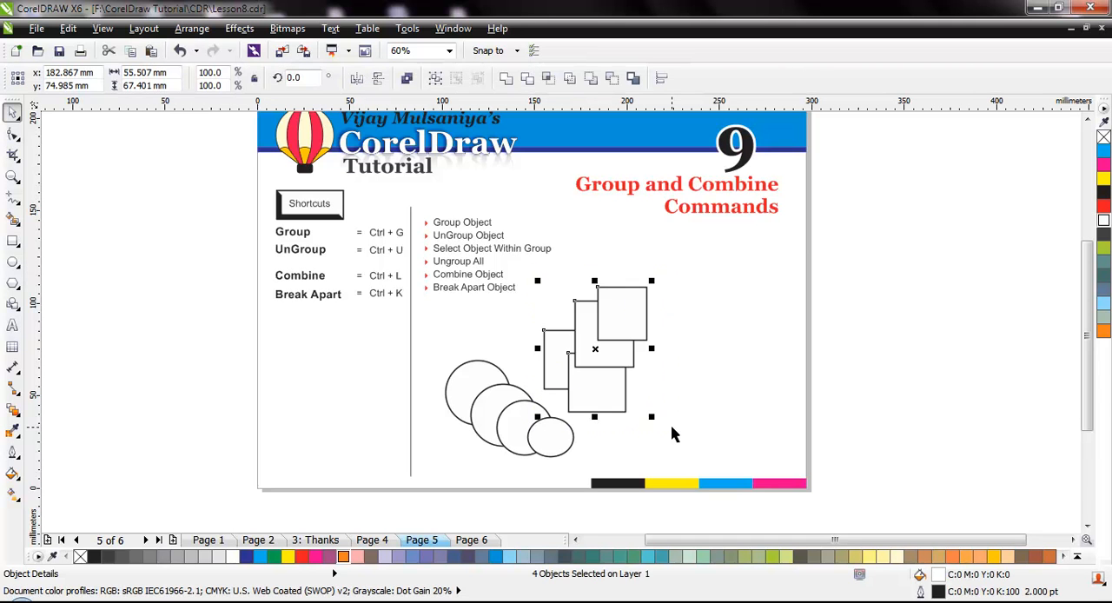
{"action": "key", "text": "ctrl+g"}
{"action": "left_click_drag", "start_coordinate": [599, 362], "coordinate": [653, 368]}
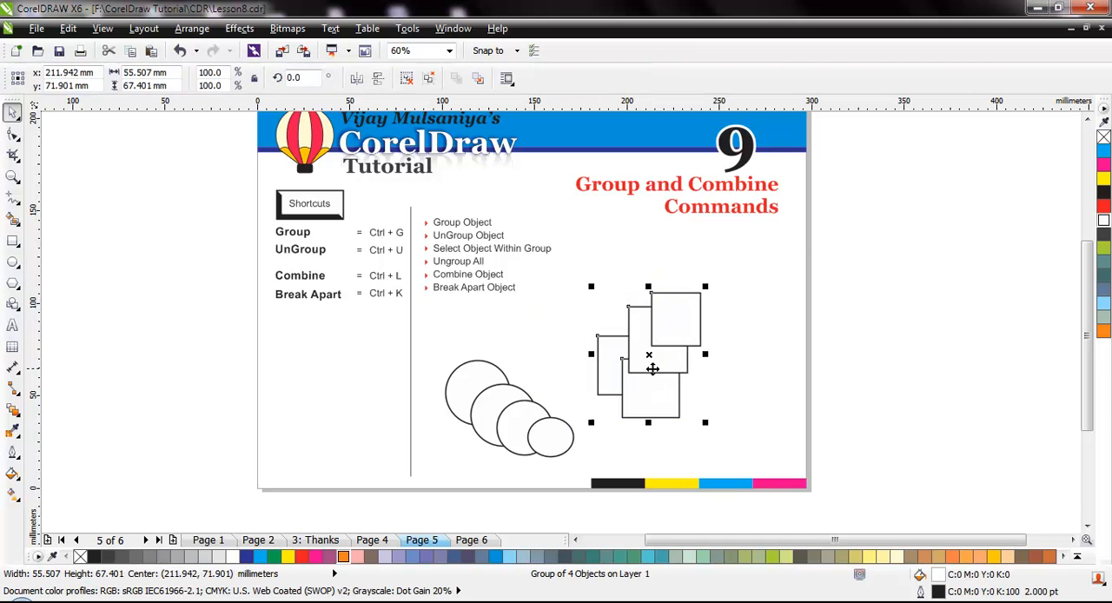
{"action": "left_click", "coordinate": [499, 418]}
{"action": "left_click_drag", "start_coordinate": [499, 418], "coordinate": [535, 407]}
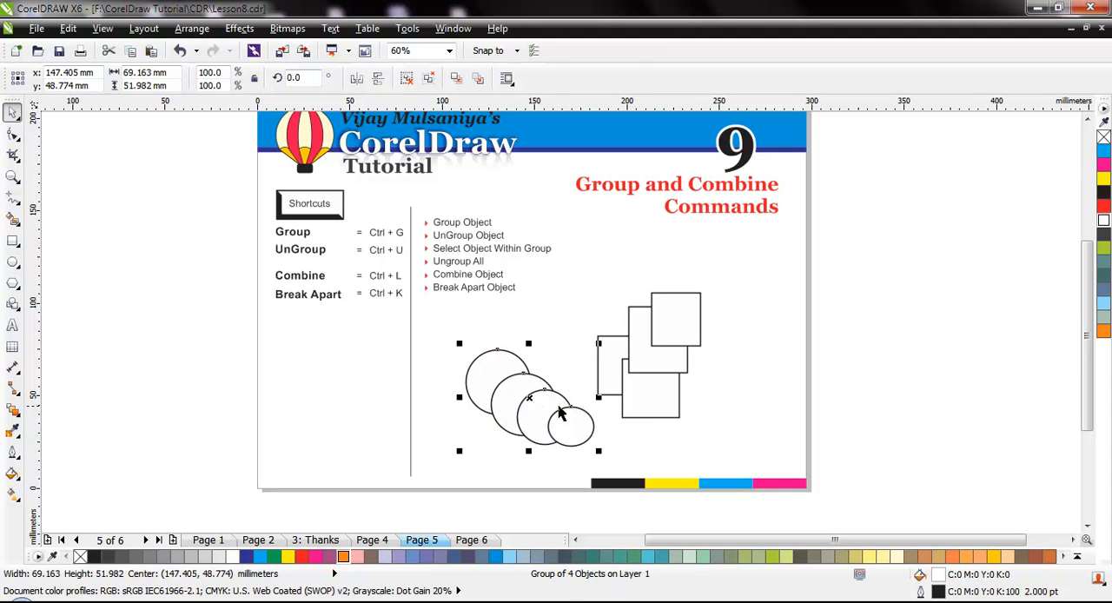
{"action": "left_click", "coordinate": [722, 397]}
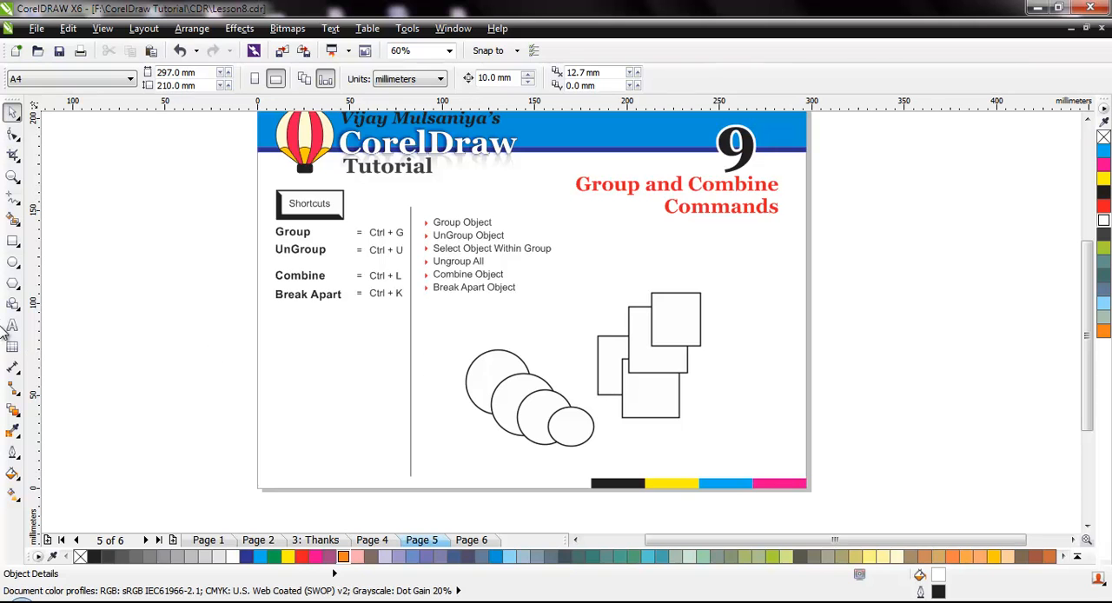
Draw two narrow crossing 3-point ellipses above the ellipse group, the second spanning about 25 by 30 mm.
{"action": "left_click", "coordinate": [13, 262]}
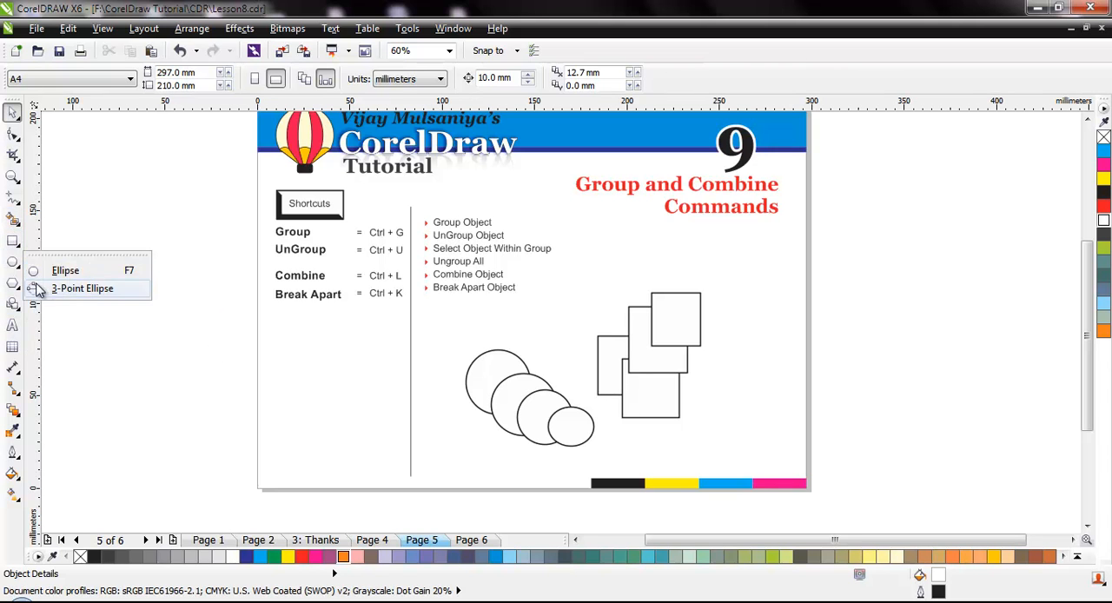
{"action": "left_click", "coordinate": [52, 288]}
{"action": "mouse_move", "coordinate": [581, 304]}
{"action": "left_mouse_down"}
{"action": "mouse_move", "coordinate": [556, 346]}
{"action": "mouse_move", "coordinate": [596, 366]}
{"action": "left_mouse_up"}
{"action": "left_click", "coordinate": [546, 313]}
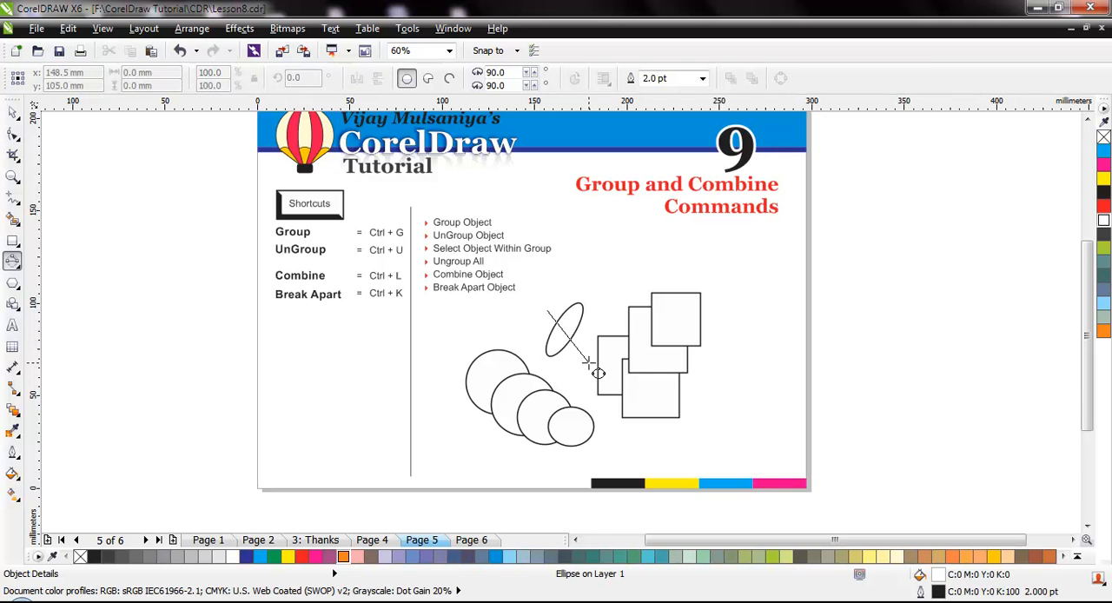
{"action": "left_click", "coordinate": [563, 296]}
{"action": "key", "text": "space"}
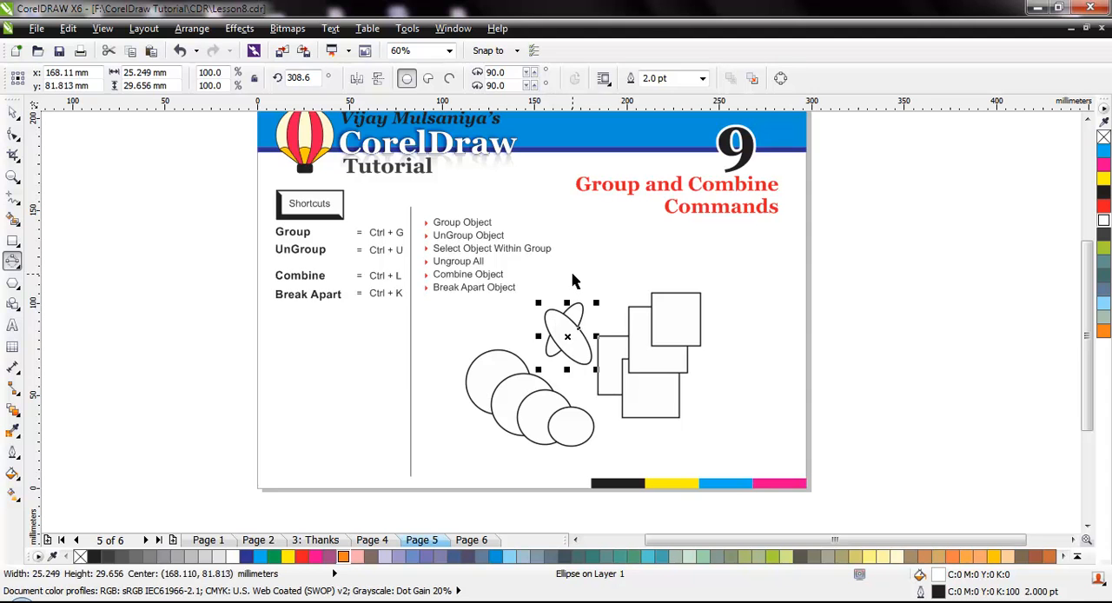
Group the two crossed ellipses and move the group slightly downward.
{"action": "left_click", "coordinate": [554, 277]}
{"action": "left_click_drag", "start_coordinate": [538, 276], "coordinate": [607, 388]}
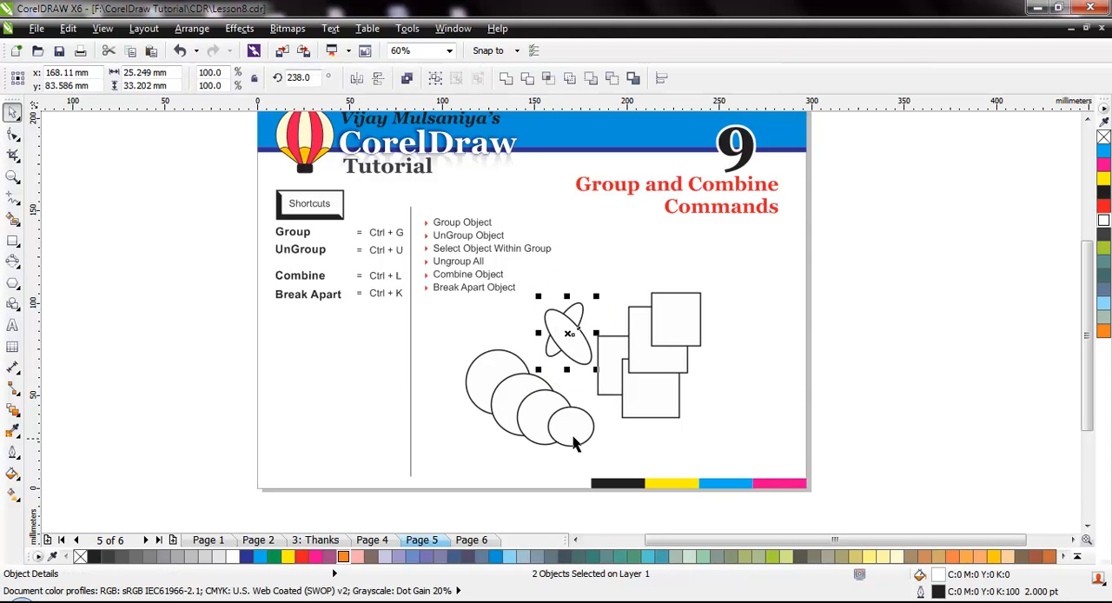
{"action": "key", "text": "ctrl+g"}
{"action": "left_click", "coordinate": [778, 436]}
{"action": "mouse_move", "coordinate": [575, 343]}
{"action": "left_mouse_down"}
{"action": "mouse_move", "coordinate": [560, 388]}
{"action": "mouse_move", "coordinate": [570, 350]}
{"action": "left_mouse_up"}
Group the circle, rectangle and crossed-ellipse groups together into one nested group.
{"action": "left_click_drag", "start_coordinate": [762, 265], "coordinate": [454, 466]}
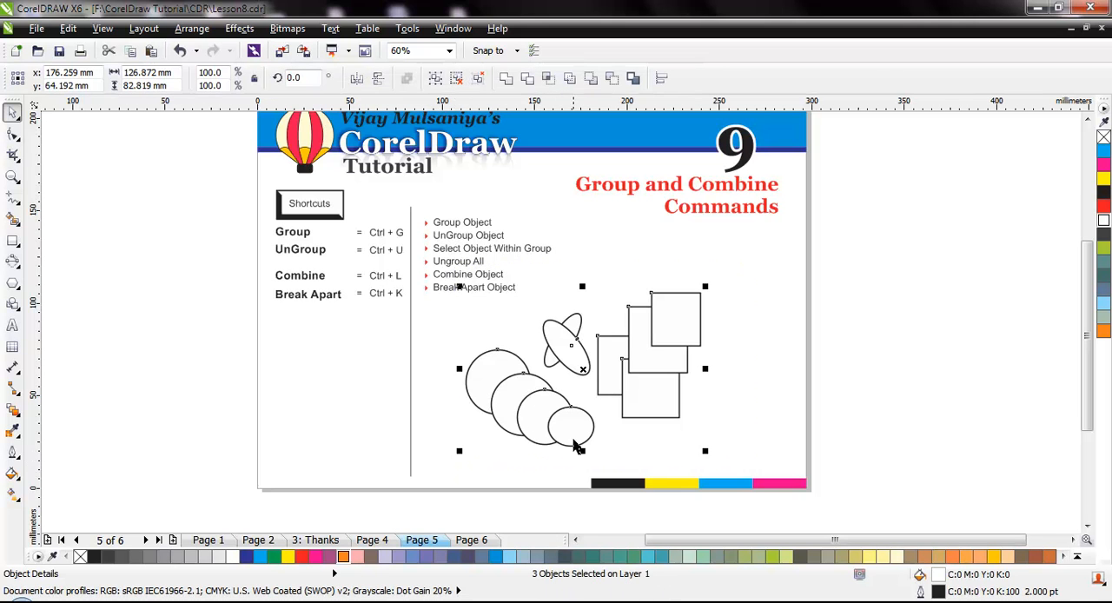
{"action": "key", "text": "ctrl+g"}
{"action": "left_click", "coordinate": [769, 391]}
{"action": "left_click", "coordinate": [651, 392]}
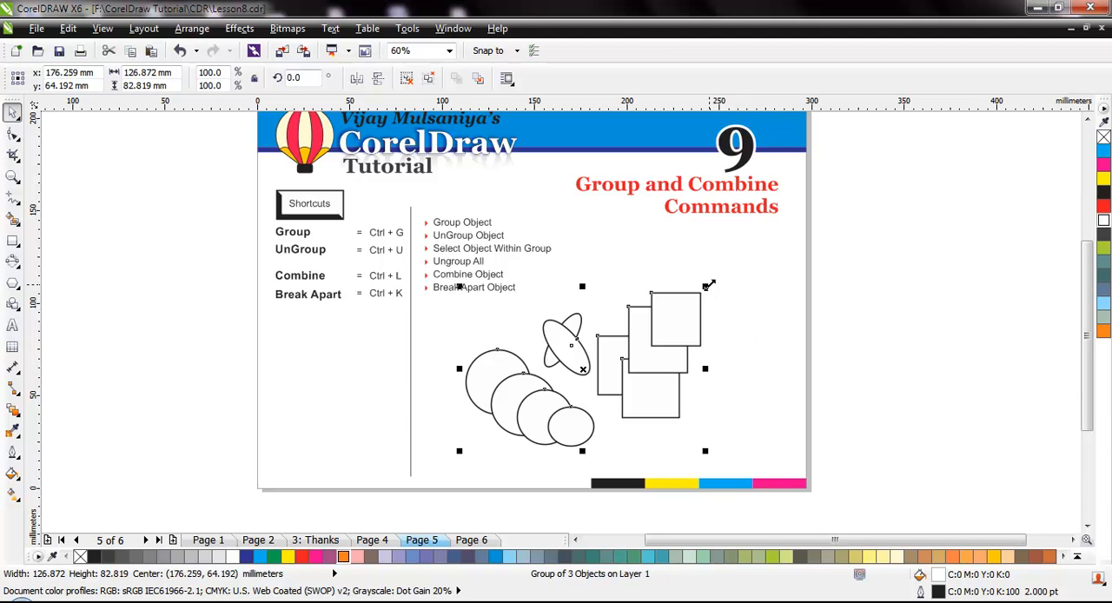
Scale the nested group down to 61.5% and move its center to about x 157 mm, y 65 mm.
{"action": "left_click_drag", "start_coordinate": [708, 285], "coordinate": [613, 351]}
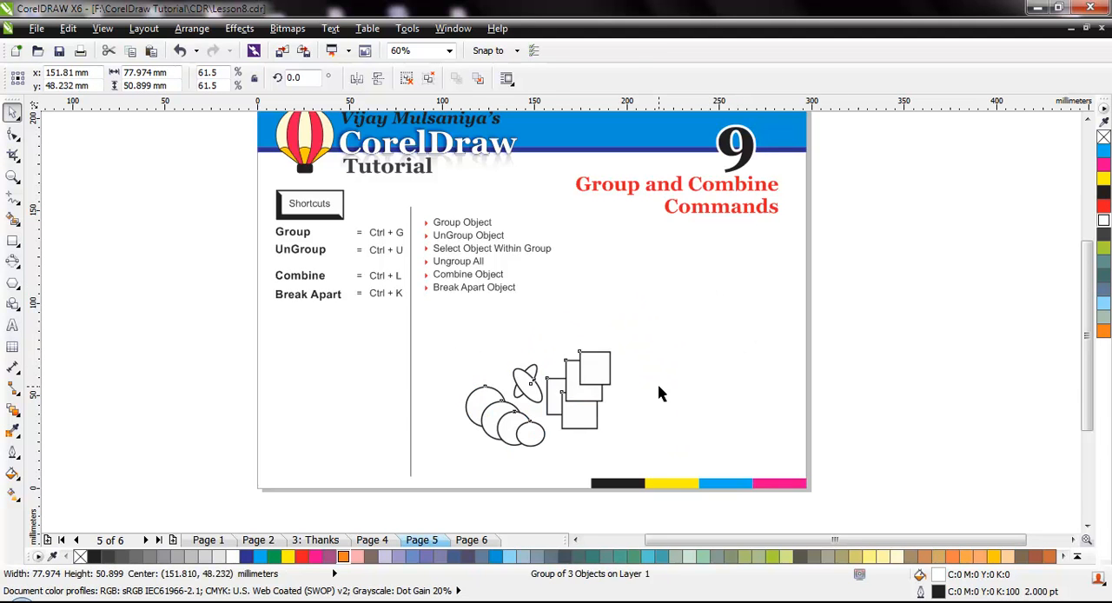
{"action": "left_click", "coordinate": [658, 387]}
{"action": "left_click_drag", "start_coordinate": [549, 415], "coordinate": [589, 378]}
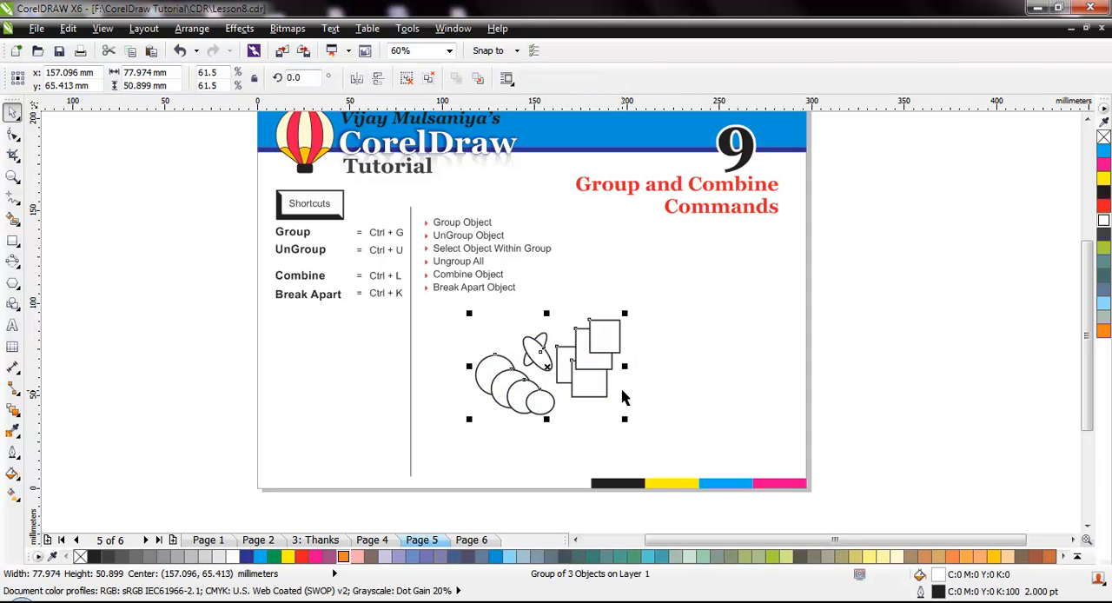
Try rotating the nested group by 37.5 degrees, and undo the rotation.
{"action": "left_click", "coordinate": [595, 354]}
{"action": "left_click_drag", "start_coordinate": [625, 314], "coordinate": [582, 275]}
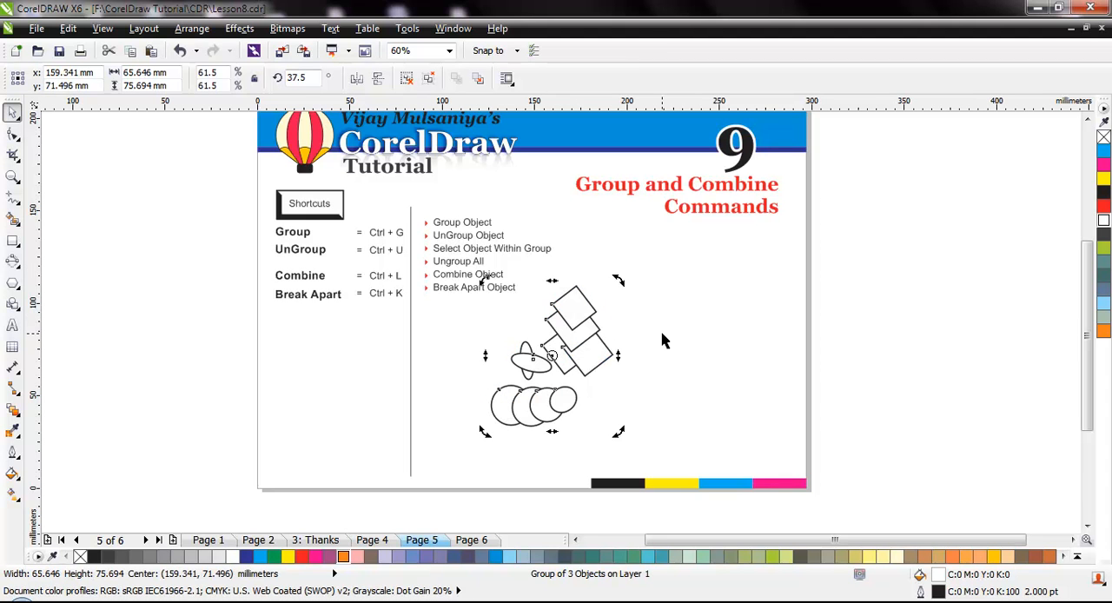
{"action": "key", "text": "ctrl+z"}
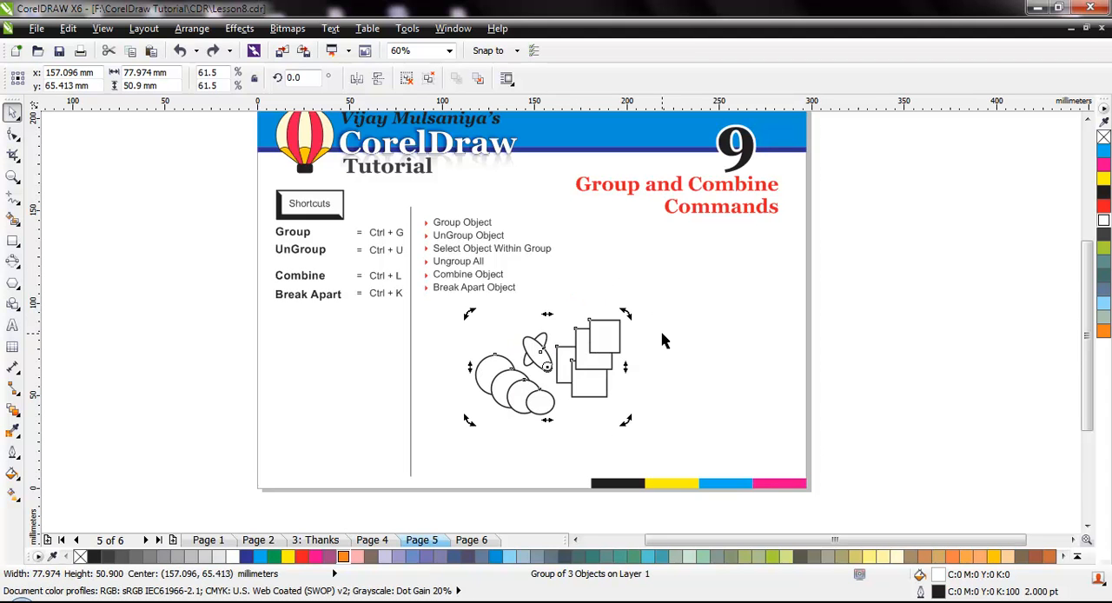
{"action": "left_click", "coordinate": [686, 387]}
Place a copy of the nested group at about x 242 mm, y 68 mm, with the other at about x 138 mm, y 65 mm.
{"action": "left_click", "coordinate": [592, 375]}
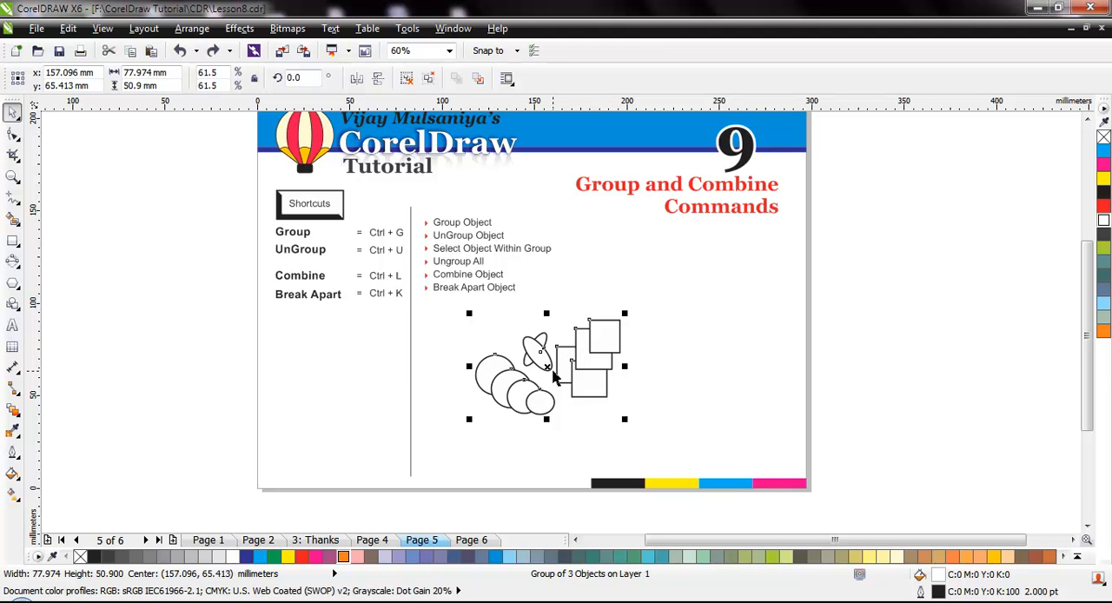
{"action": "left_click_drag", "start_coordinate": [548, 367], "coordinate": [704, 363]}
{"action": "right_click", "coordinate": [703, 361]}
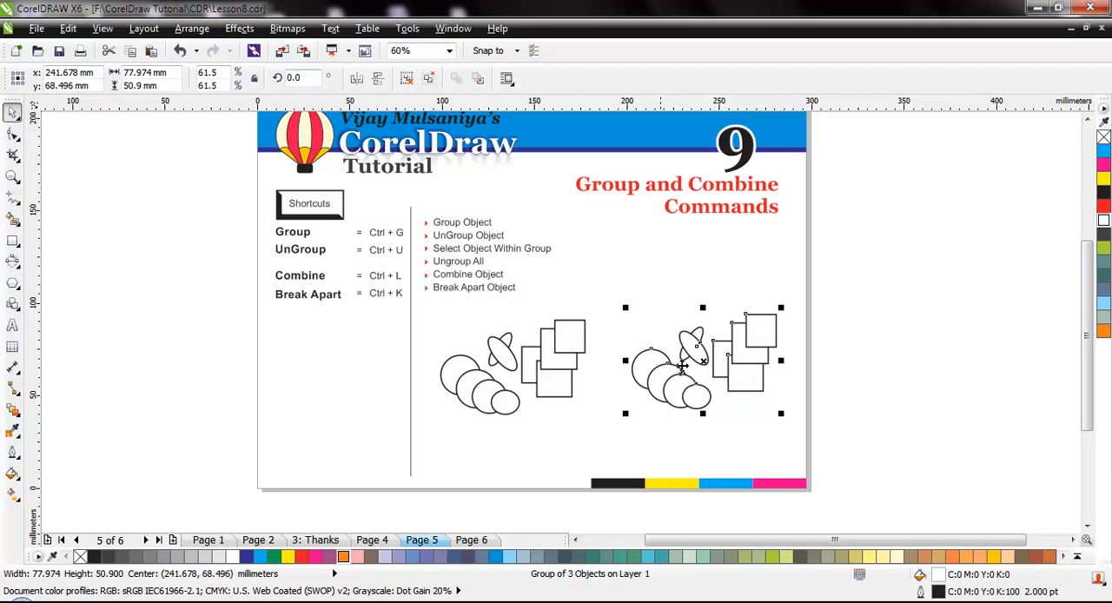
Ungroup the nested group beside the vertical line by one level and apply Ungroup All to its copy.
{"action": "left_click", "coordinate": [533, 370]}
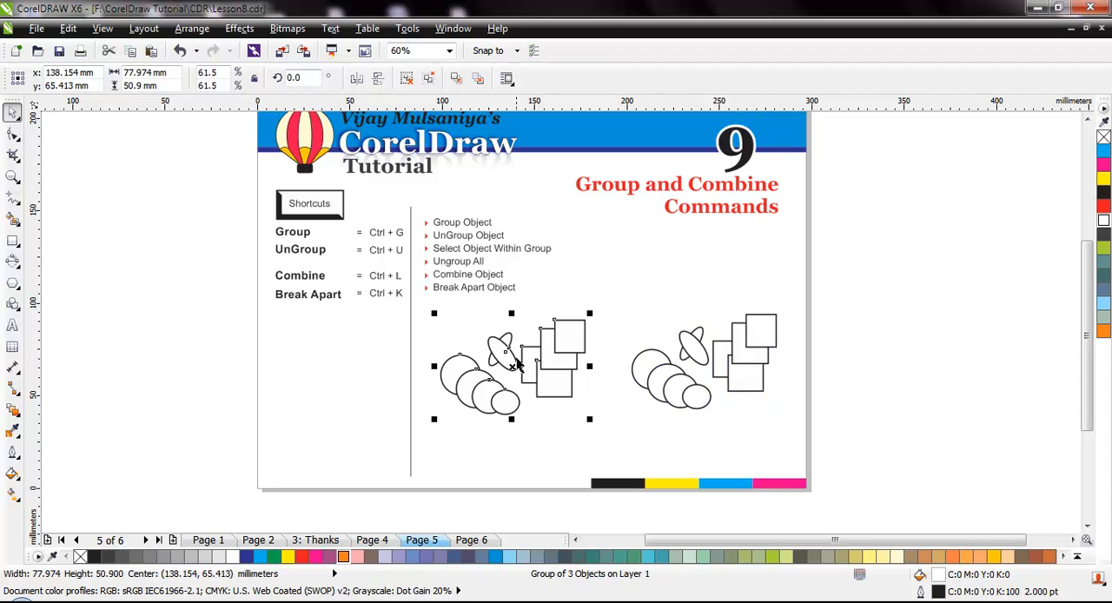
{"action": "left_click", "coordinate": [406, 79]}
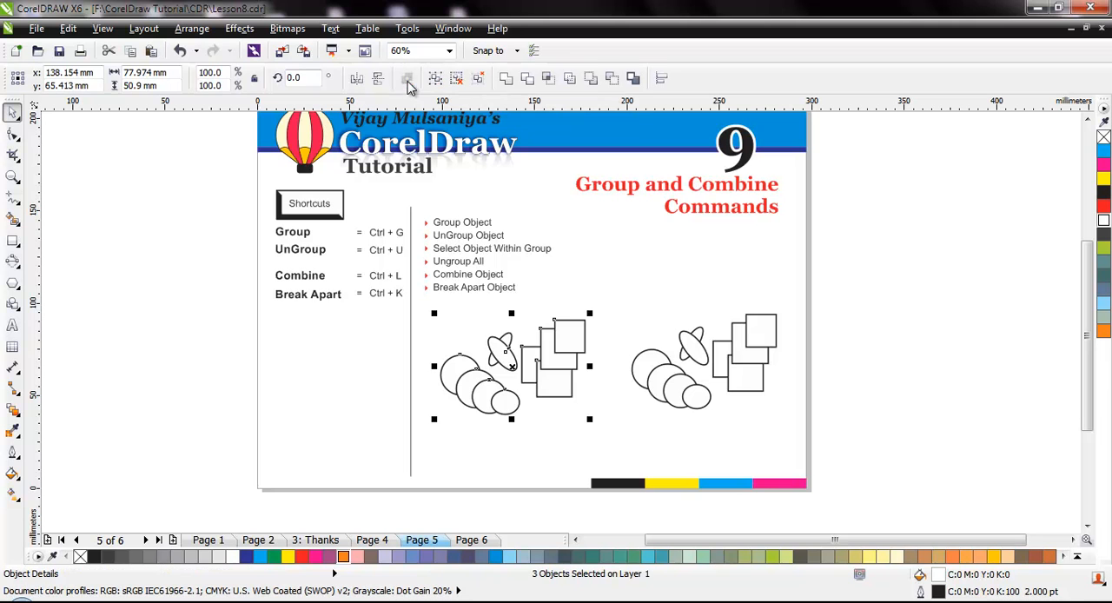
{"action": "left_click_drag", "start_coordinate": [629, 298], "coordinate": [821, 441]}
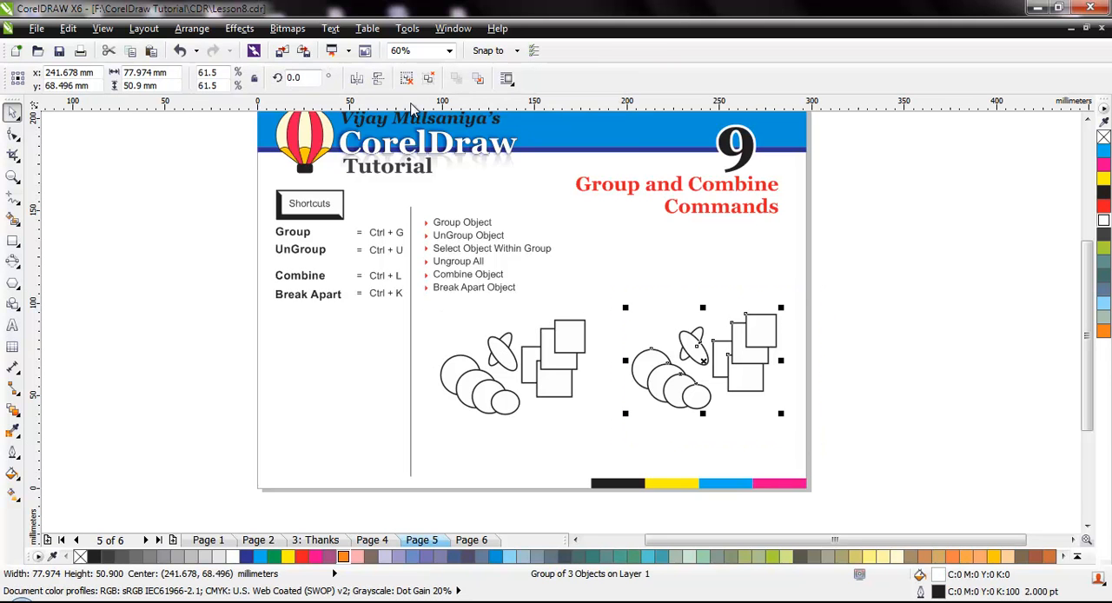
{"action": "left_click", "coordinate": [433, 78]}
{"action": "left_click", "coordinate": [618, 332]}
Move the circle, crossed-ellipse and rectangle subgroups of the once-ungrouped set, and undo the last resize of the circle group.
{"action": "left_click_drag", "start_coordinate": [481, 397], "coordinate": [433, 416]}
{"action": "left_click_drag", "start_coordinate": [501, 369], "coordinate": [463, 370]}
{"action": "left_click_drag", "start_coordinate": [564, 387], "coordinate": [543, 402]}
{"action": "left_click_drag", "start_coordinate": [440, 420], "coordinate": [471, 413]}
{"action": "left_click_drag", "start_coordinate": [466, 361], "coordinate": [492, 357]}
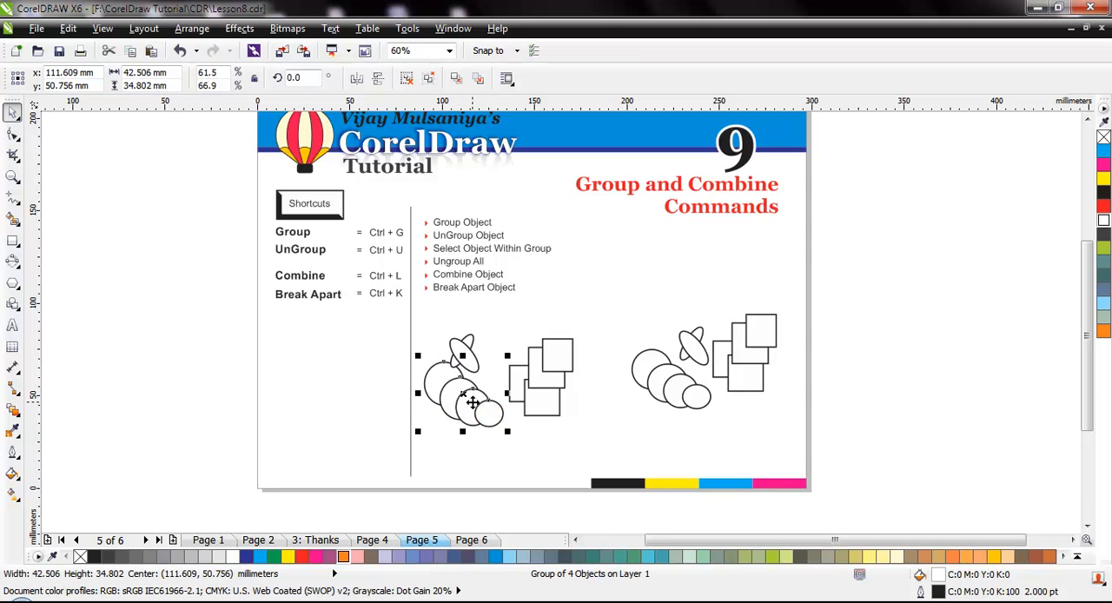
{"action": "key", "text": "ctrl+z"}
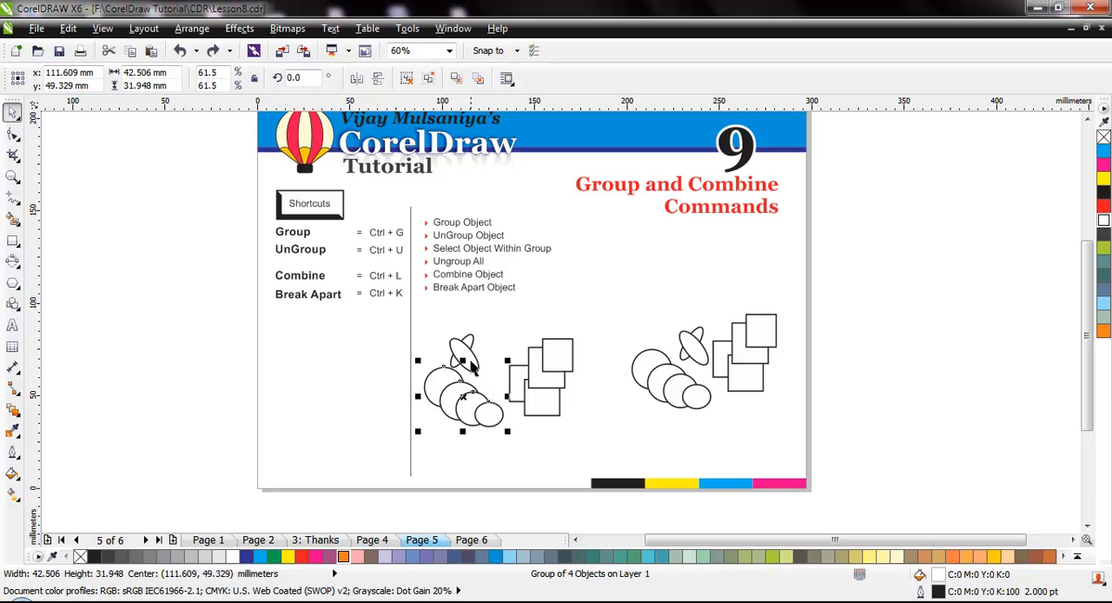
Pull individual circles, ellipses and rectangles of the fully ungrouped copy apart.
{"action": "left_click_drag", "start_coordinate": [648, 360], "coordinate": [635, 313]}
{"action": "left_click_drag", "start_coordinate": [658, 390], "coordinate": [641, 403]}
{"action": "left_click_drag", "start_coordinate": [695, 354], "coordinate": [718, 325]}
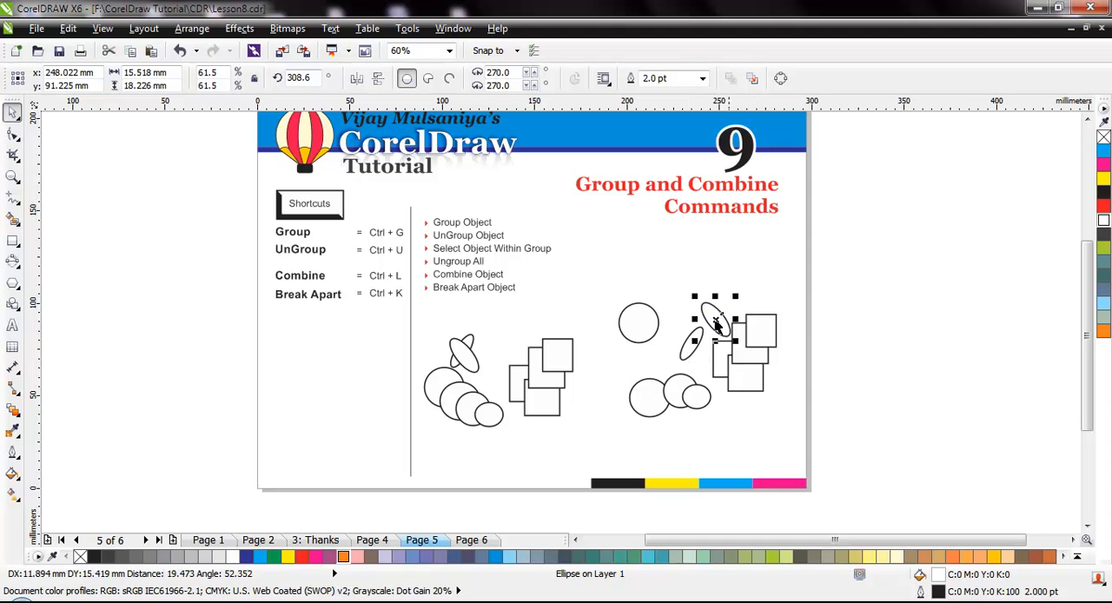
{"action": "left_click_drag", "start_coordinate": [749, 379], "coordinate": [757, 408]}
{"action": "left_click_drag", "start_coordinate": [762, 357], "coordinate": [781, 356]}
{"action": "left_click_drag", "start_coordinate": [768, 317], "coordinate": [801, 281]}
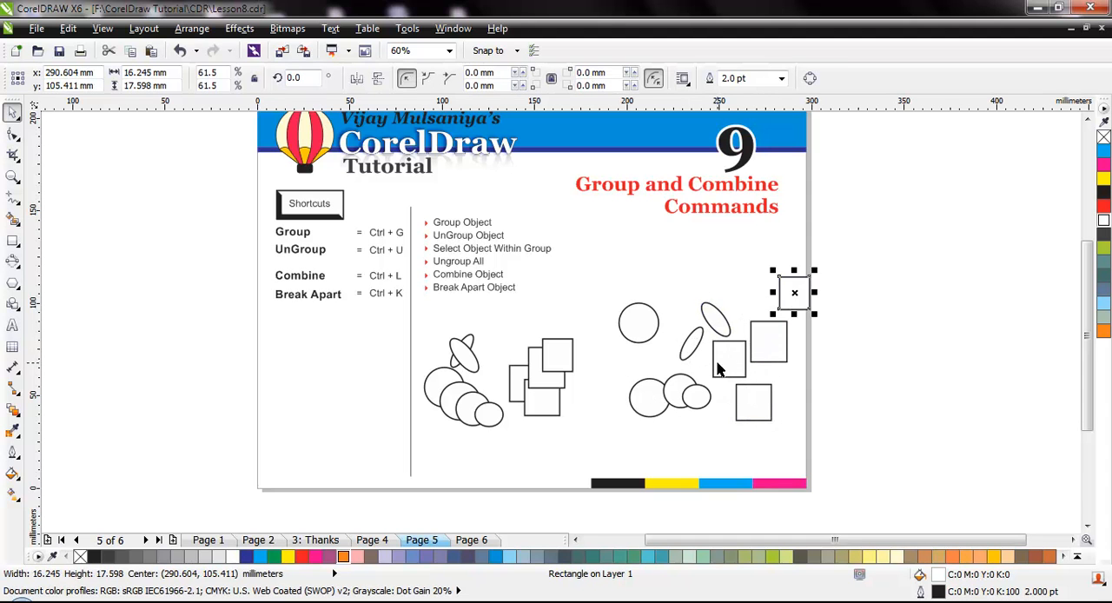
{"action": "left_click_drag", "start_coordinate": [715, 367], "coordinate": [728, 386]}
Delete the ten scattered shapes and the three remaining groups from the page.
{"action": "left_click", "coordinate": [545, 388]}
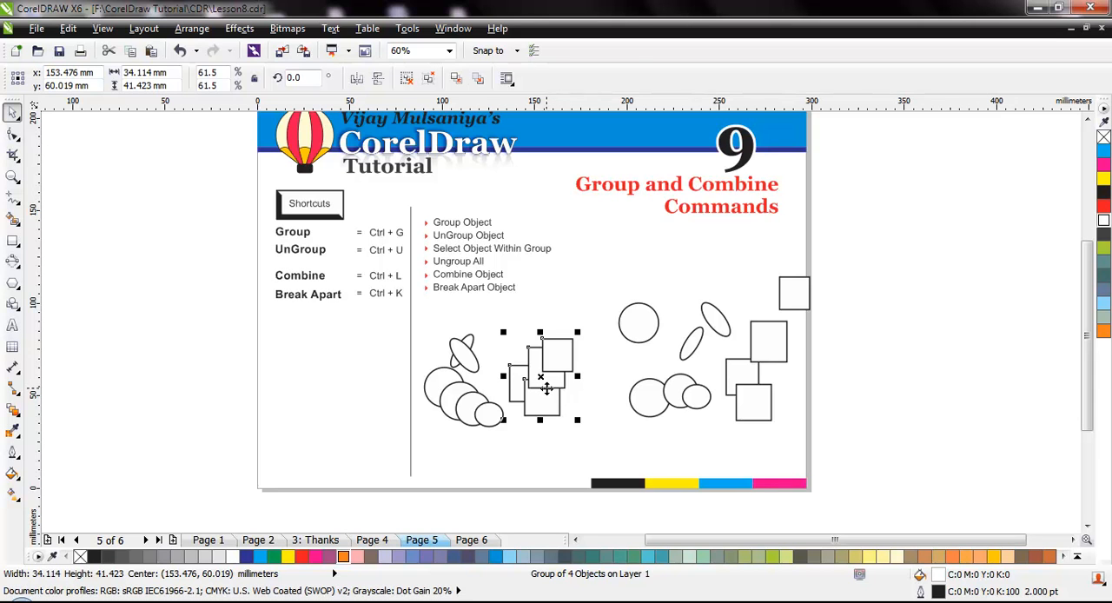
{"action": "left_click", "coordinate": [489, 321]}
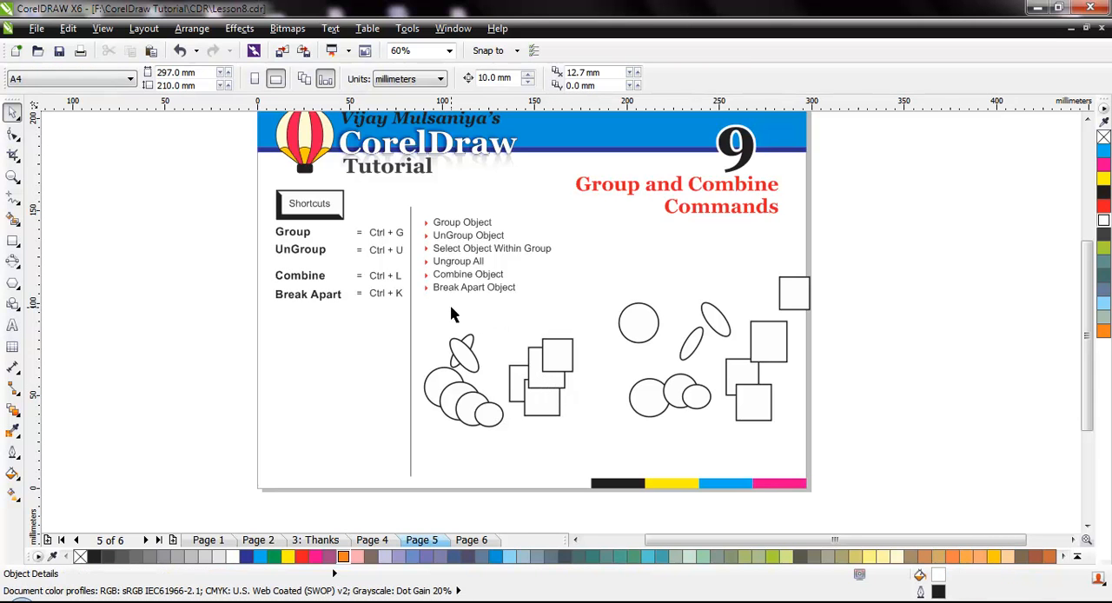
{"action": "left_click_drag", "start_coordinate": [905, 269], "coordinate": [596, 446]}
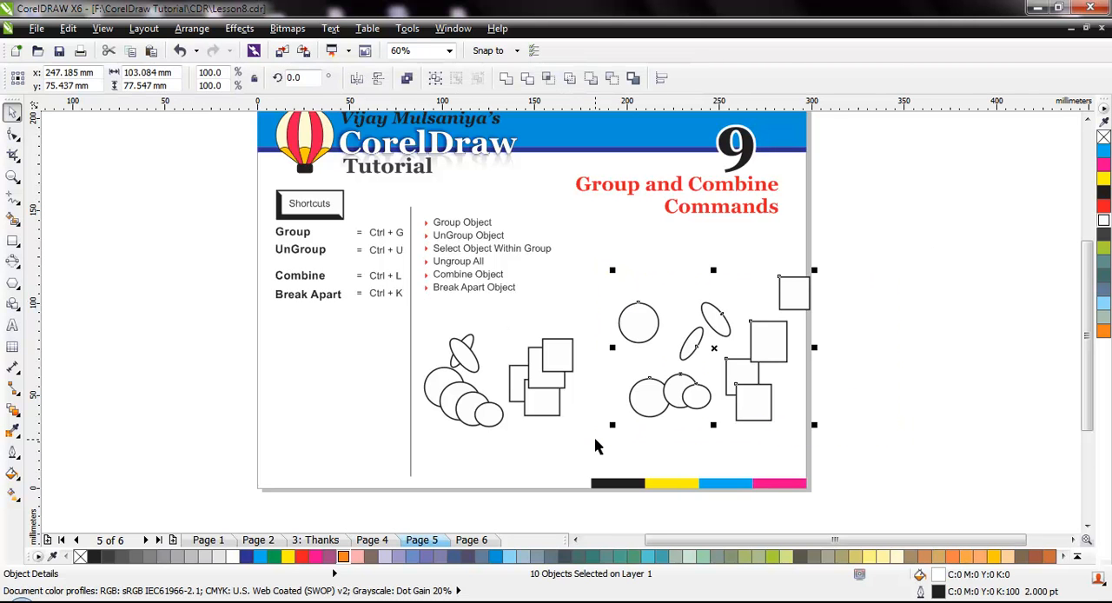
{"action": "key", "text": "Delete"}
{"action": "key", "text": "ctrl+a"}
{"action": "key", "text": "Delete"}
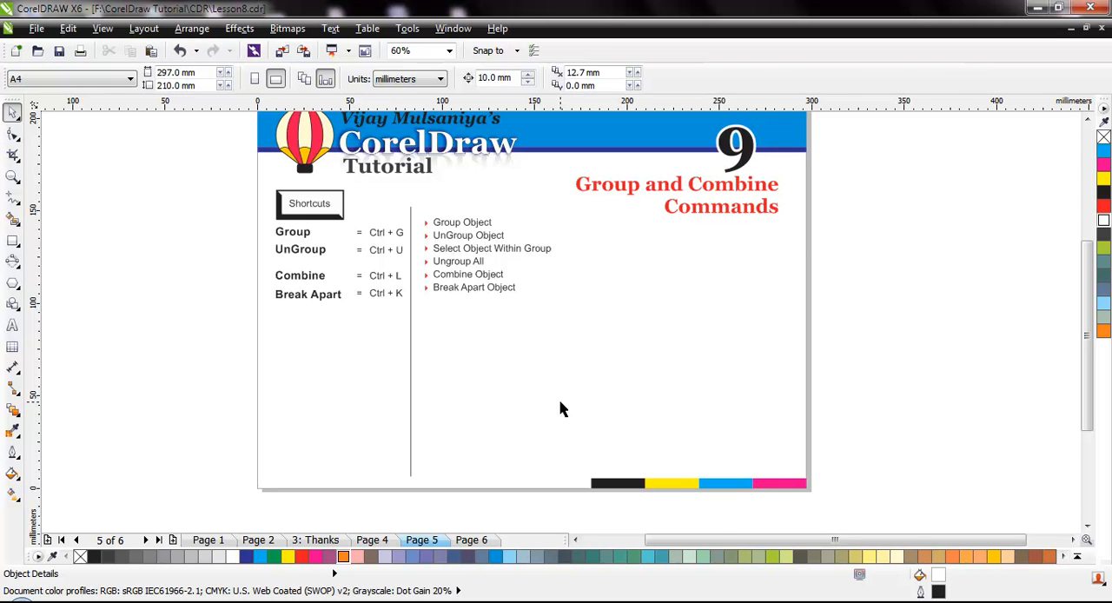
Draw a square about 12.5 mm wide below the topic list and rotate it to 315 degrees.
{"action": "scroll", "coordinate": [492, 351], "scroll_direction": "up", "scroll_amount": 3}
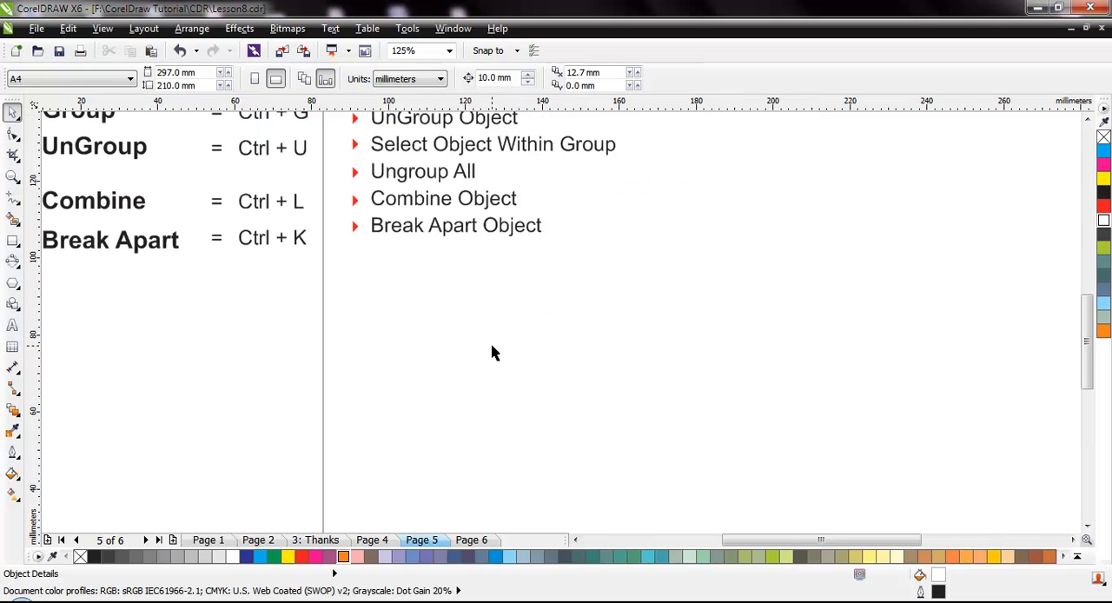
{"action": "left_click", "coordinate": [12, 241]}
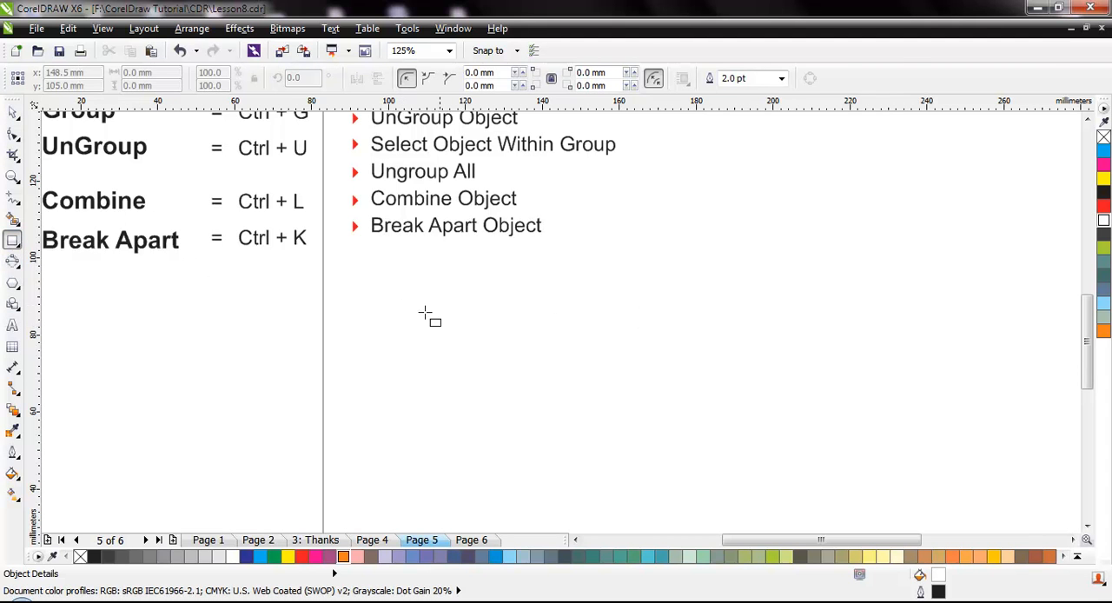
{"action": "left_click_drag", "start_coordinate": [467, 318], "coordinate": [515, 365]}
{"action": "key", "text": "space"}
{"action": "left_click", "coordinate": [516, 364]}
{"action": "left_click_drag", "start_coordinate": [521, 313], "coordinate": [529, 346]}
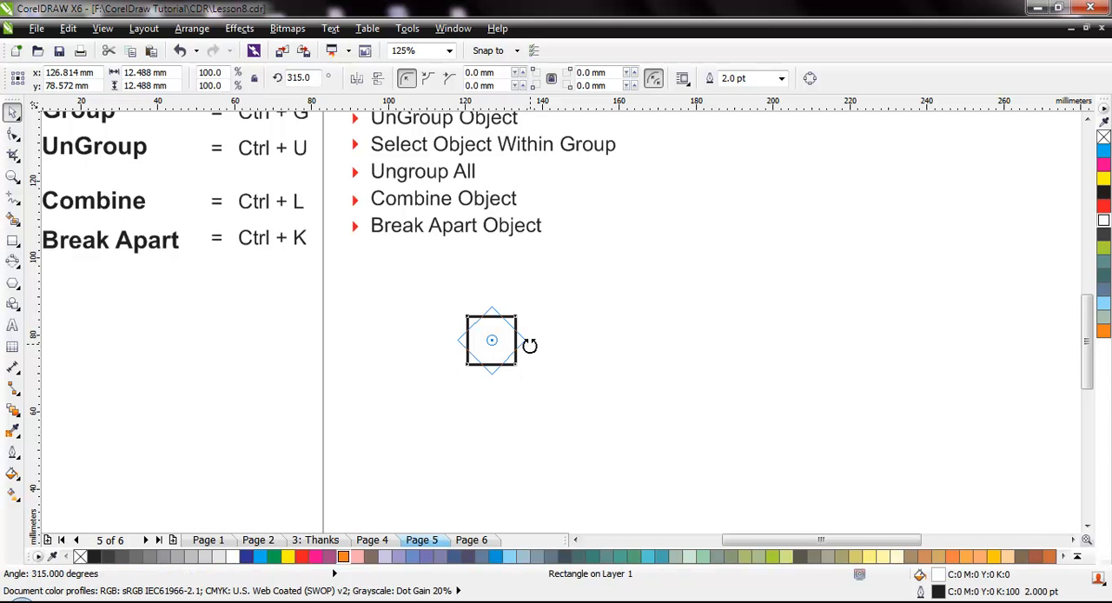
{"action": "left_click_drag", "start_coordinate": [530, 346], "coordinate": [530, 342]}
Add a concentric copy of the rotated square inside it, scaled to 44.3%.
{"action": "left_click", "coordinate": [534, 345]}
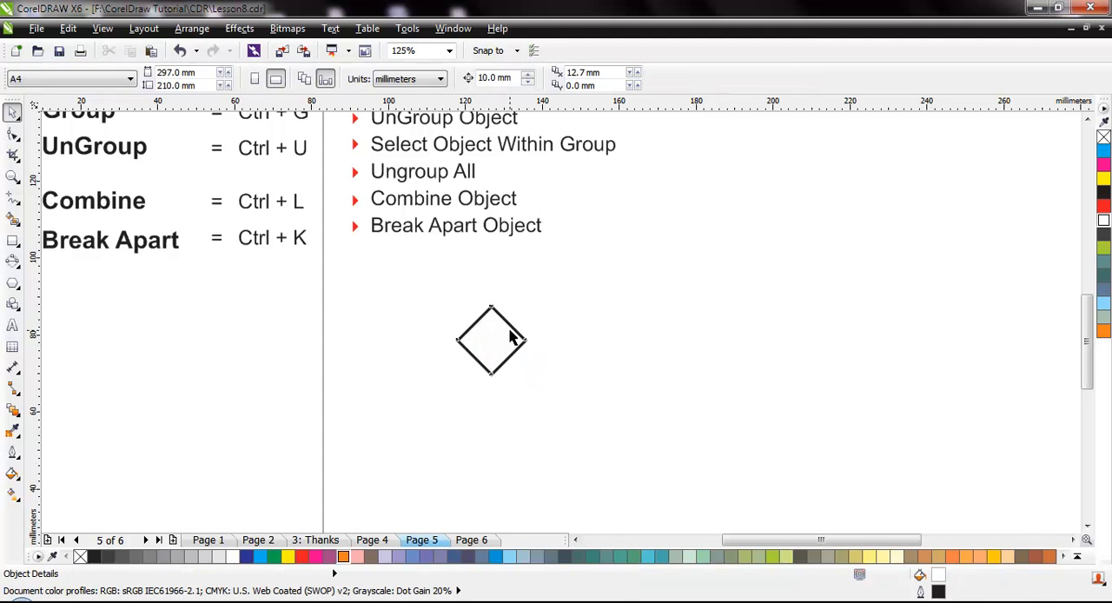
{"action": "left_click", "coordinate": [512, 335]}
{"action": "left_click_drag", "start_coordinate": [532, 297], "coordinate": [519, 316]}
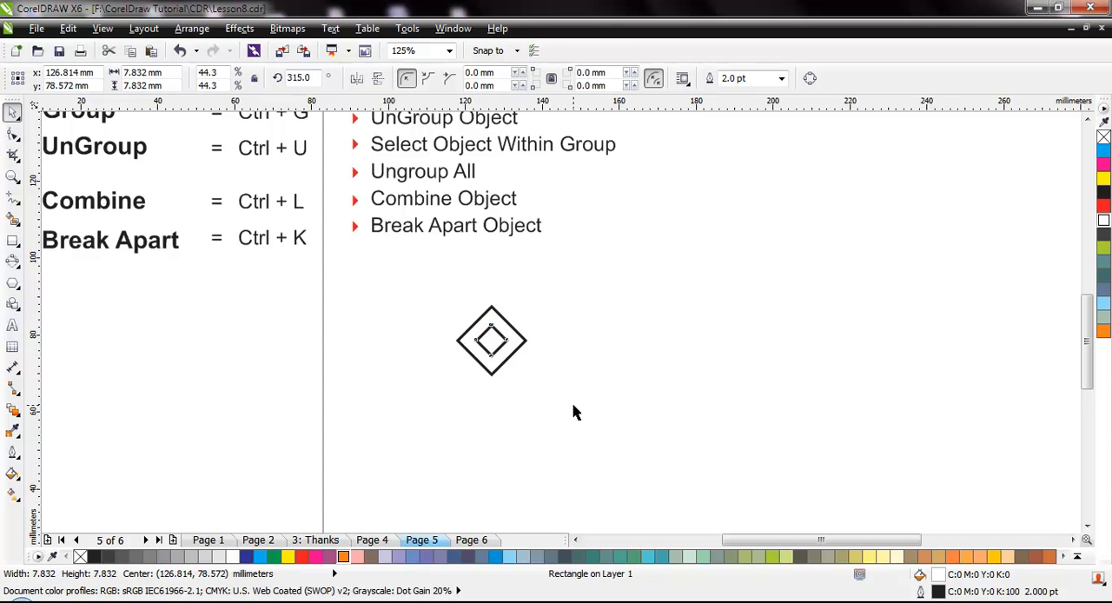
Mirror a copy of the two nested rotated squares to the right so the outer corners touch.
{"action": "left_click_drag", "start_coordinate": [381, 283], "coordinate": [678, 452]}
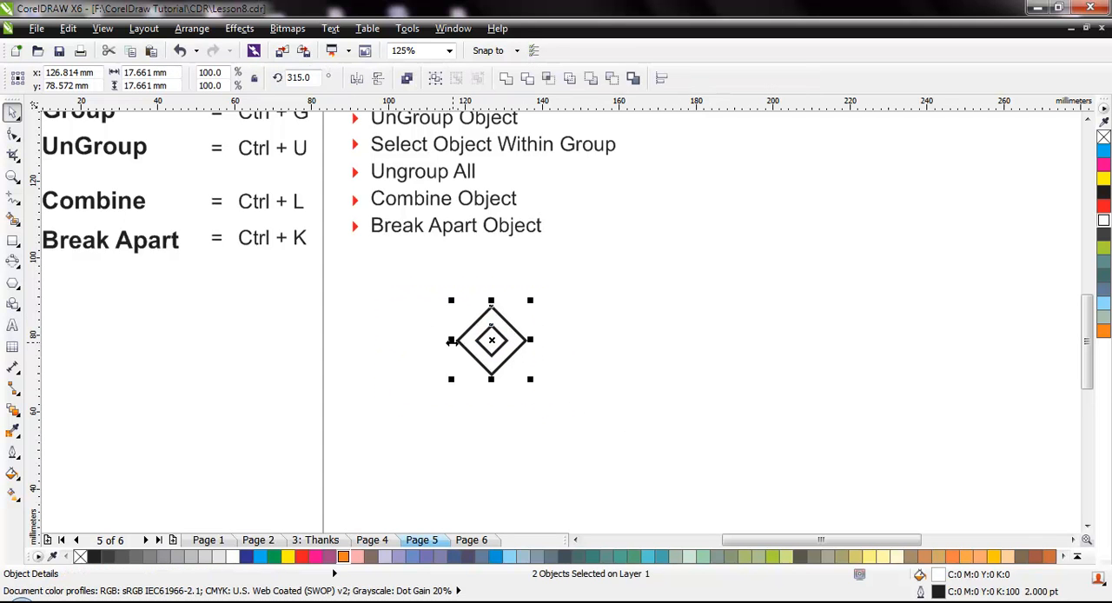
{"action": "left_click_drag", "start_coordinate": [451, 340], "coordinate": [591, 348]}
{"action": "left_click", "coordinate": [591, 398]}
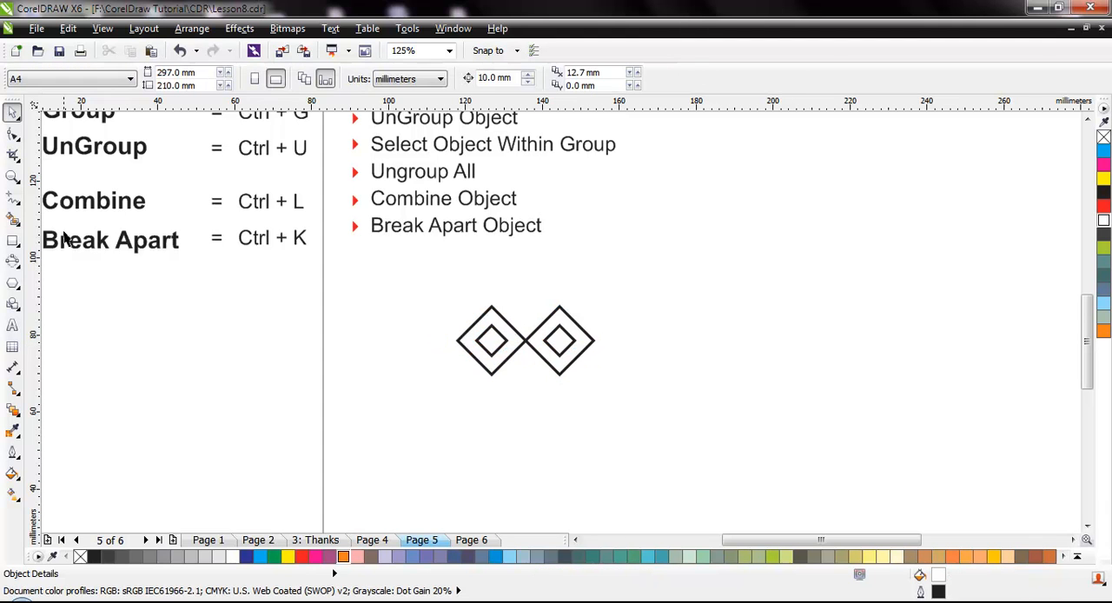
Draw a rectangle about 17.4 by 6.1 mm between the outer squares' corners and place matching ones above and below them.
{"action": "left_click", "coordinate": [12, 241]}
{"action": "mouse_move", "coordinate": [493, 305]}
{"action": "left_mouse_down"}
{"action": "mouse_move", "coordinate": [563, 281]}
{"action": "mouse_move", "coordinate": [515, 393]}
{"action": "left_mouse_up"}
{"action": "key", "text": "space"}
{"action": "left_click", "coordinate": [549, 423]}
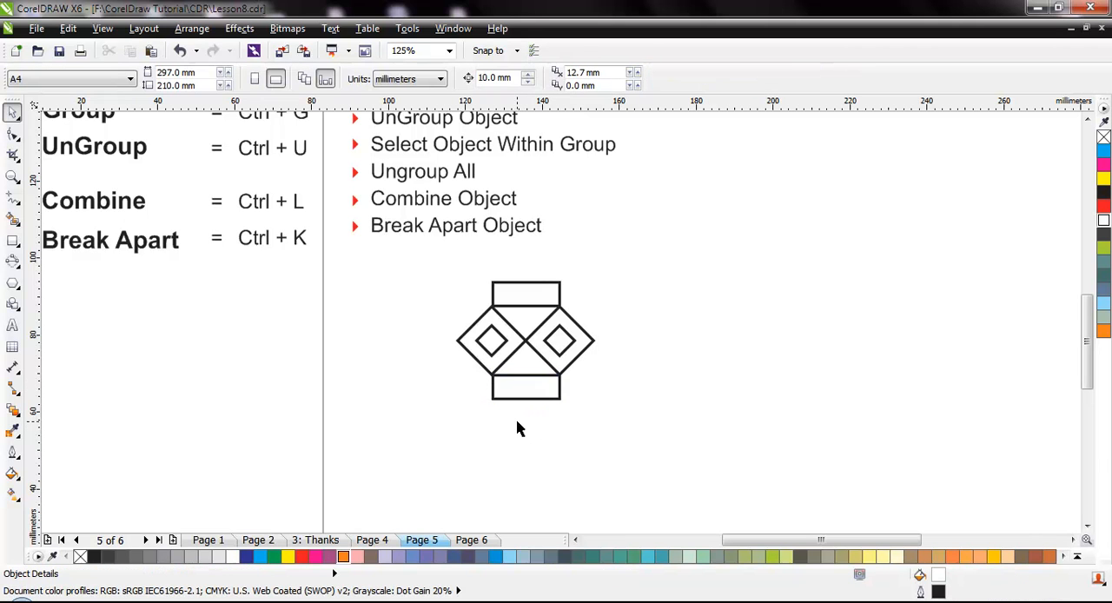
Draw a narrow vertical strip 3.175 by 16.51 mm below the lower rectangle and repeat copies sideways to make four strips.
{"action": "left_click", "coordinate": [13, 241]}
{"action": "left_click_drag", "start_coordinate": [495, 408], "coordinate": [516, 441]}
{"action": "key", "text": "space"}
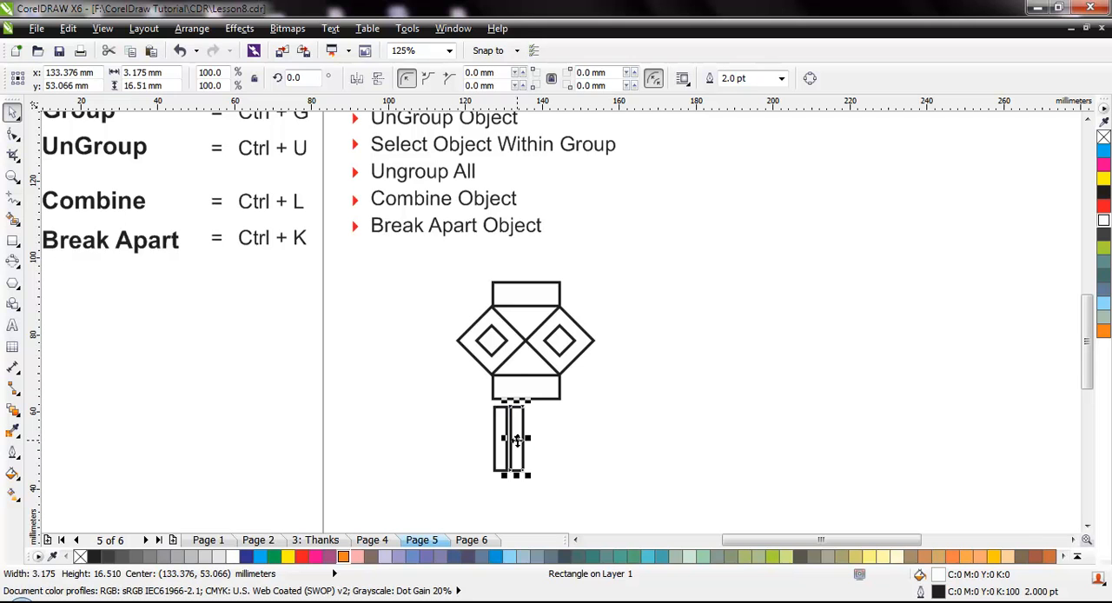
{"action": "key", "text": "ctrl+r"}
{"action": "key", "text": "ctrl+r"}
{"action": "left_click", "coordinate": [586, 455]}
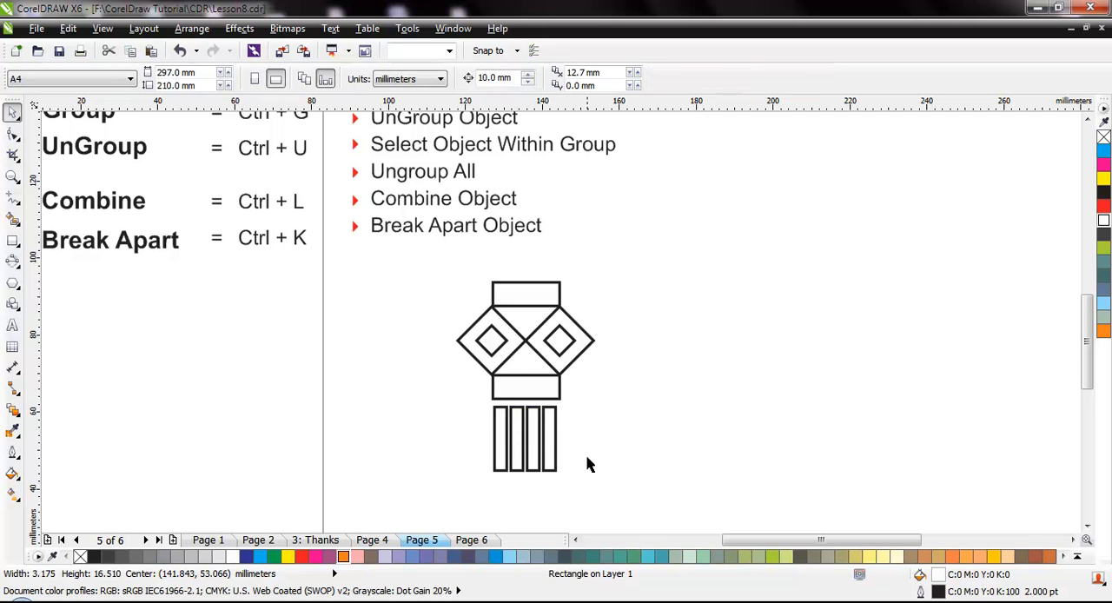
Align the outermost strips with the right and left edges of the lower rectangle and distribute the four strips evenly.
{"action": "left_click", "coordinate": [553, 407]}
{"action": "left_click", "coordinate": [553, 398], "text": "shift"}
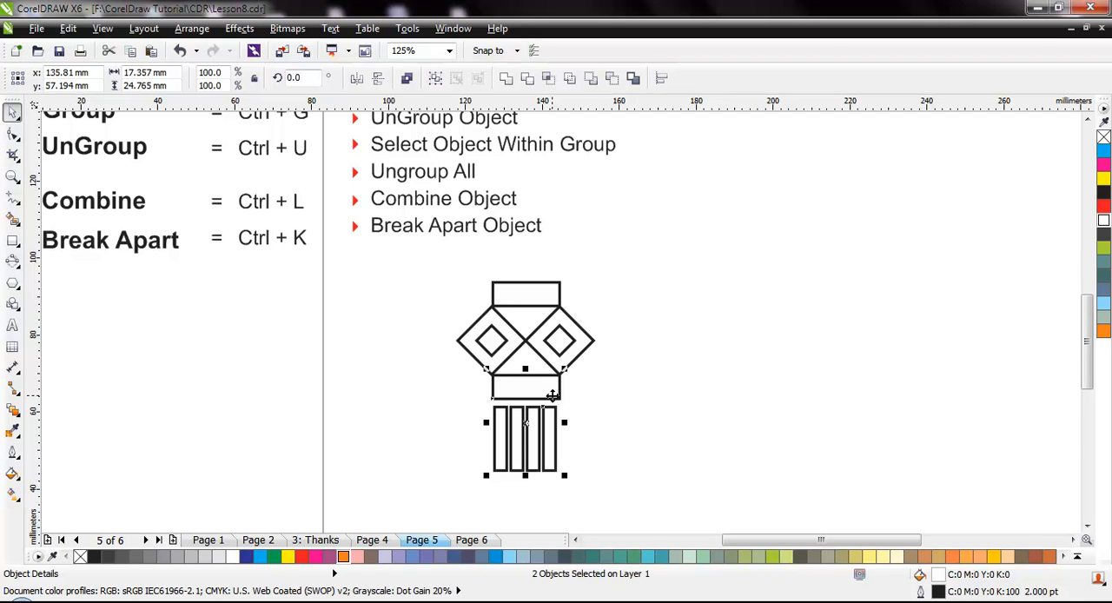
{"action": "key", "text": "r"}
{"action": "left_click", "coordinate": [603, 454]}
{"action": "left_click", "coordinate": [504, 435]}
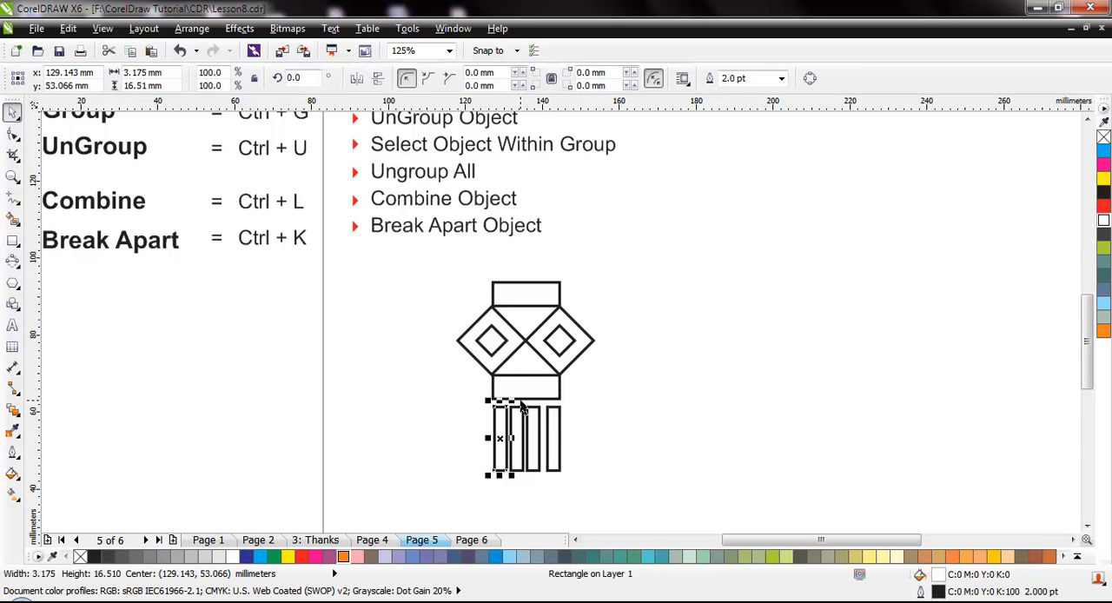
{"action": "left_click", "coordinate": [521, 388], "text": "shift"}
{"action": "key", "text": "l"}
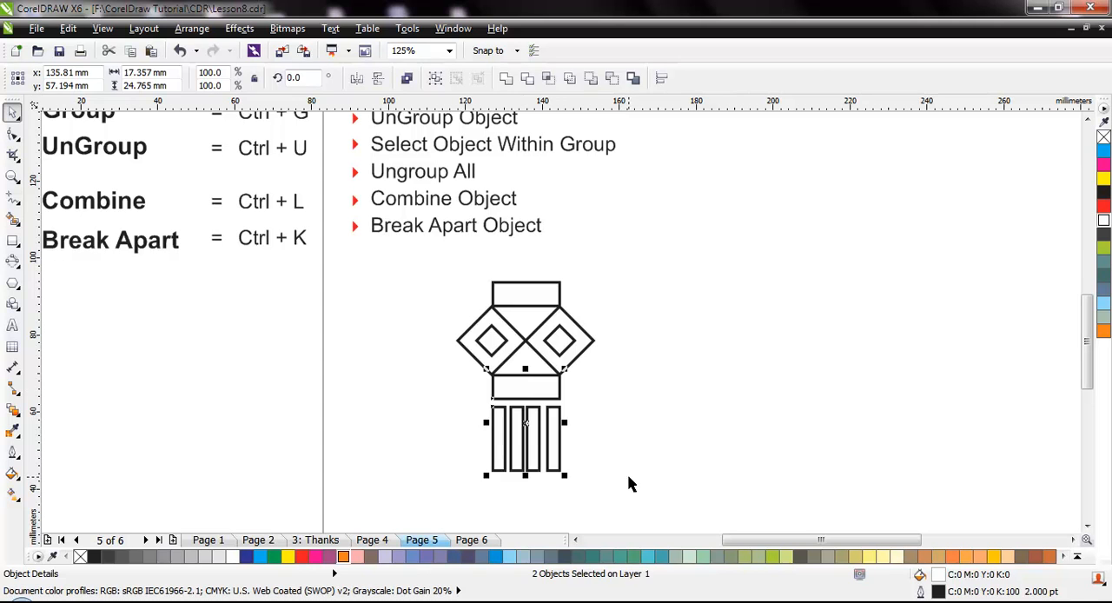
{"action": "left_click", "coordinate": [628, 475]}
{"action": "left_click_drag", "start_coordinate": [466, 403], "coordinate": [588, 500]}
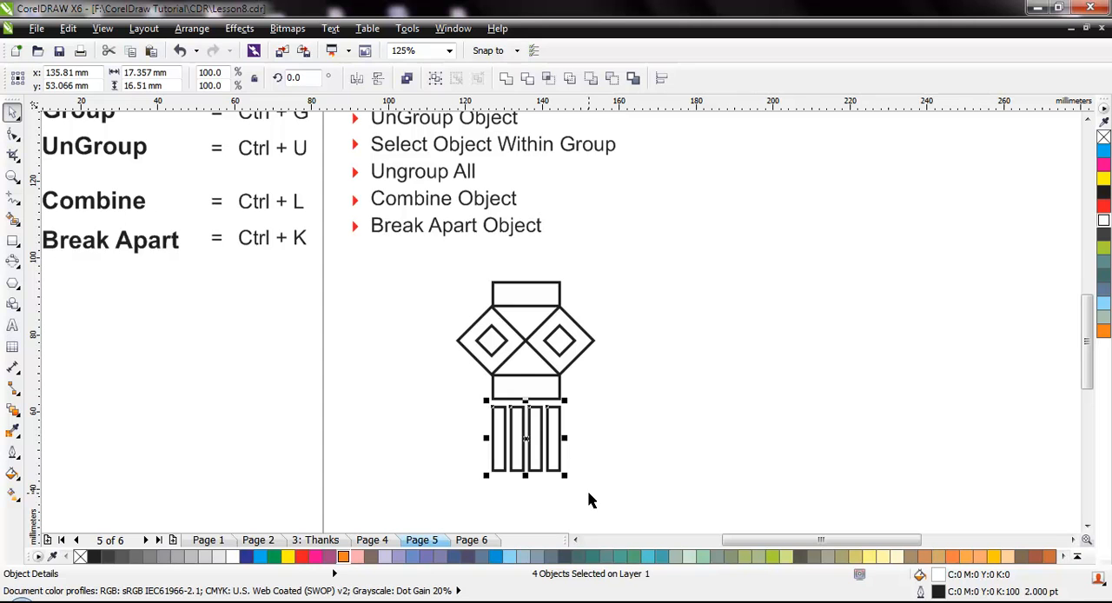
{"action": "left_click", "coordinate": [616, 392]}
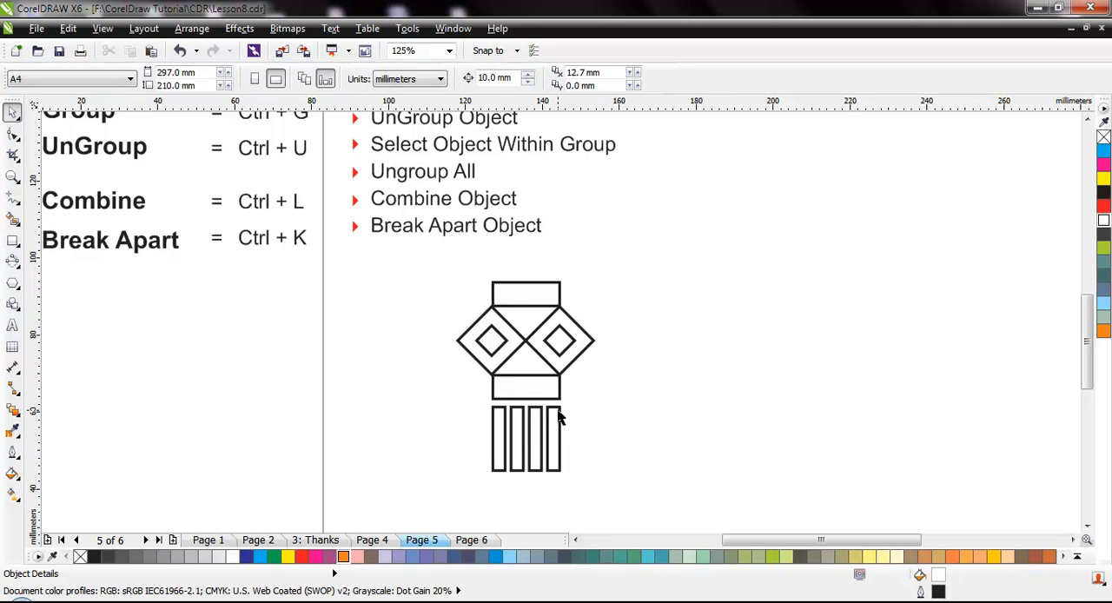
Select all ten shapes of the lantern figure and group them.
{"action": "scroll", "coordinate": [559, 418], "scroll_direction": "down", "scroll_amount": 2}
{"action": "left_click_drag", "start_coordinate": [493, 340], "coordinate": [608, 475]}
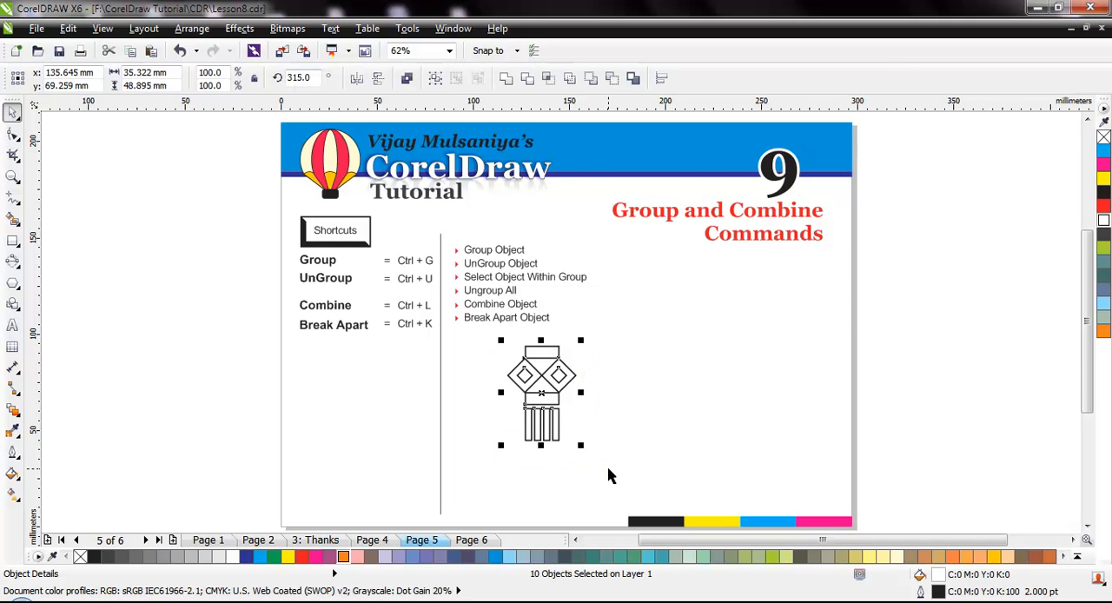
{"action": "key", "text": "ctrl+g"}
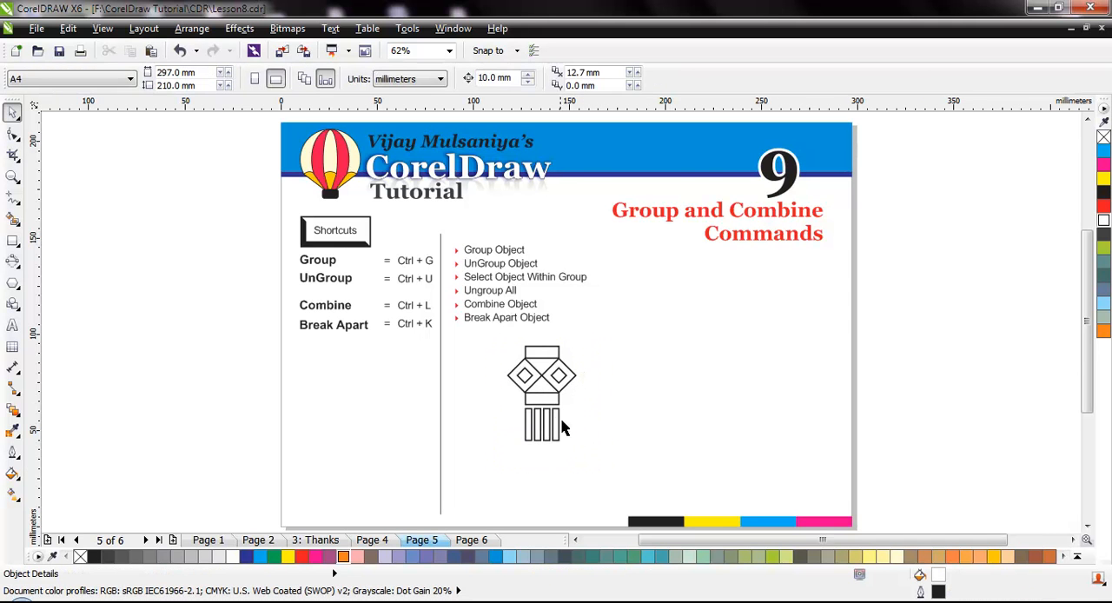
Move the lantern group around as one unit and fill it with yellow.
{"action": "mouse_move", "coordinate": [553, 402]}
{"action": "left_mouse_down"}
{"action": "mouse_move", "coordinate": [695, 403]}
{"action": "mouse_move", "coordinate": [538, 416]}
{"action": "left_mouse_up"}
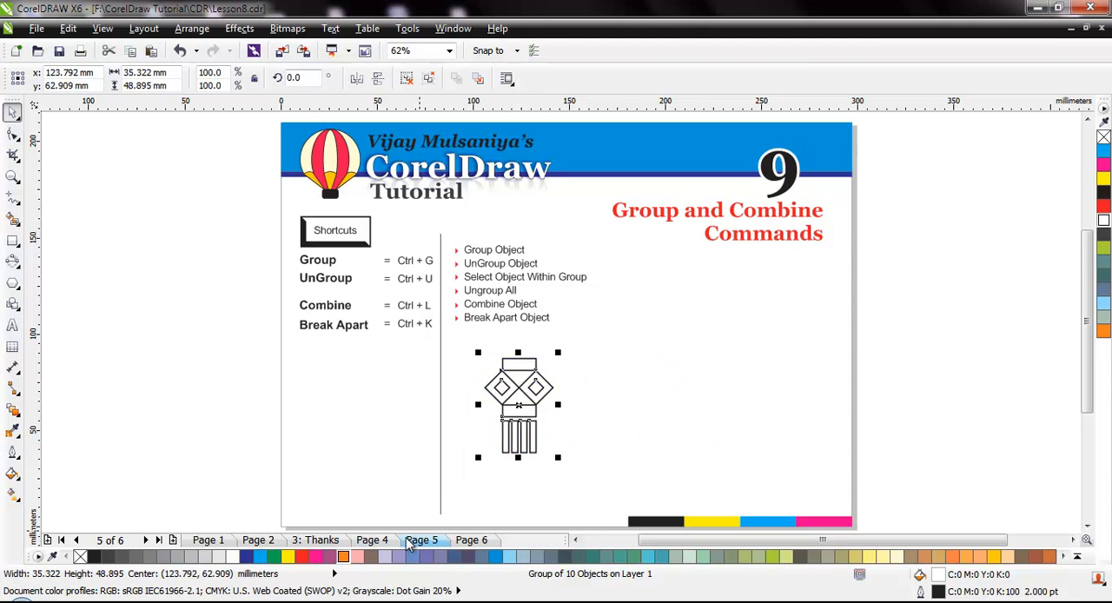
{"action": "left_click", "coordinate": [285, 556]}
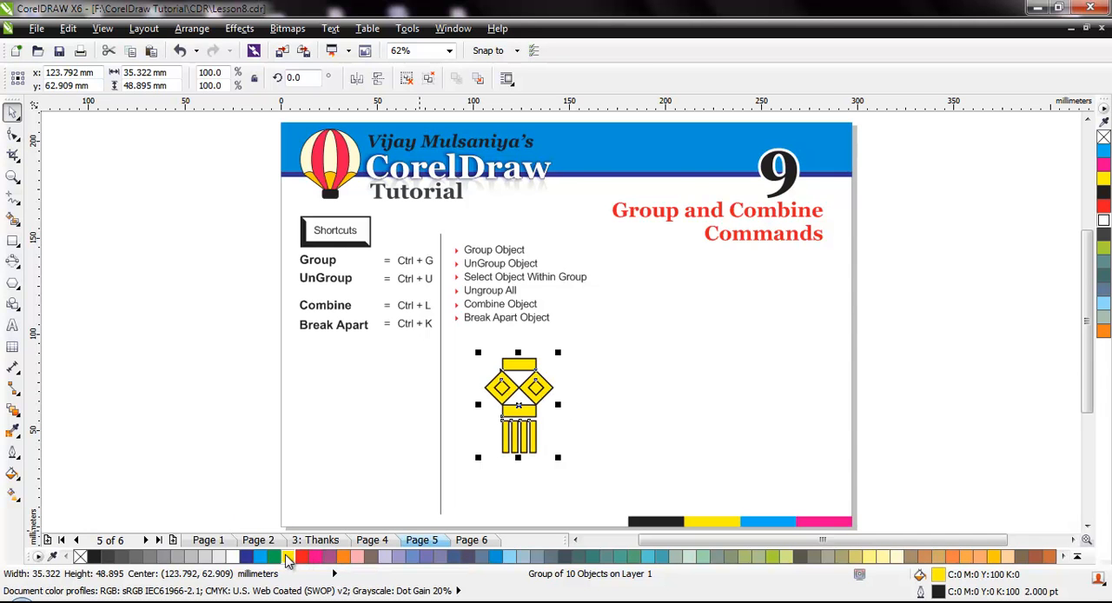
{"action": "left_click", "coordinate": [577, 426]}
{"action": "left_click_drag", "start_coordinate": [520, 410], "coordinate": [562, 403]}
Fill the whole group with blue (C:100 M:20 Y:0 K:0) and move it slightly to the left.
{"action": "scroll", "coordinate": [567, 423], "scroll_direction": "up", "scroll_amount": 2}
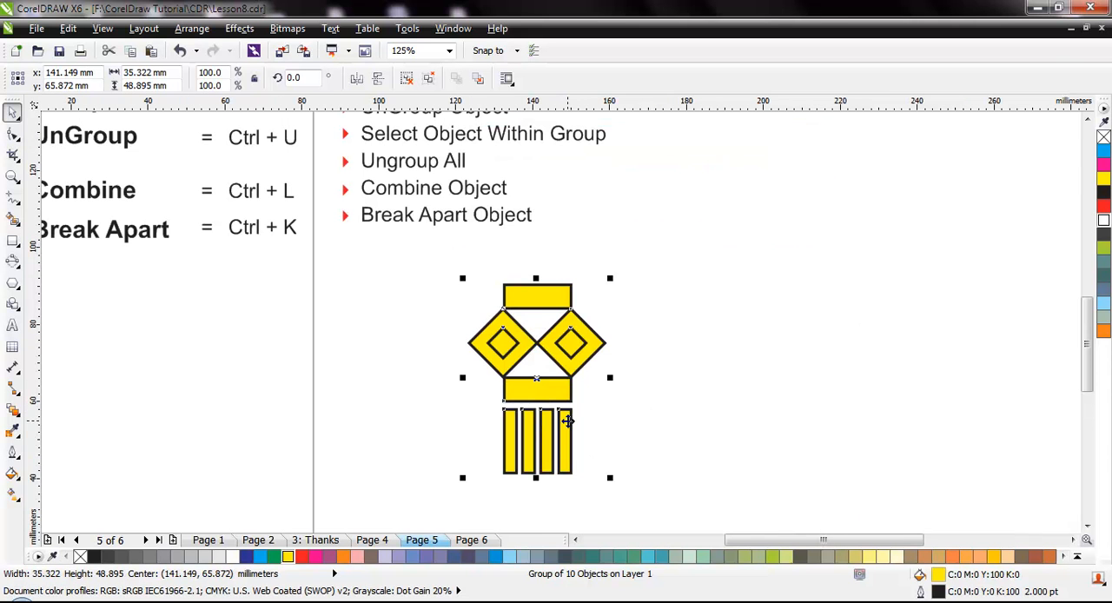
{"action": "left_click", "coordinate": [494, 557]}
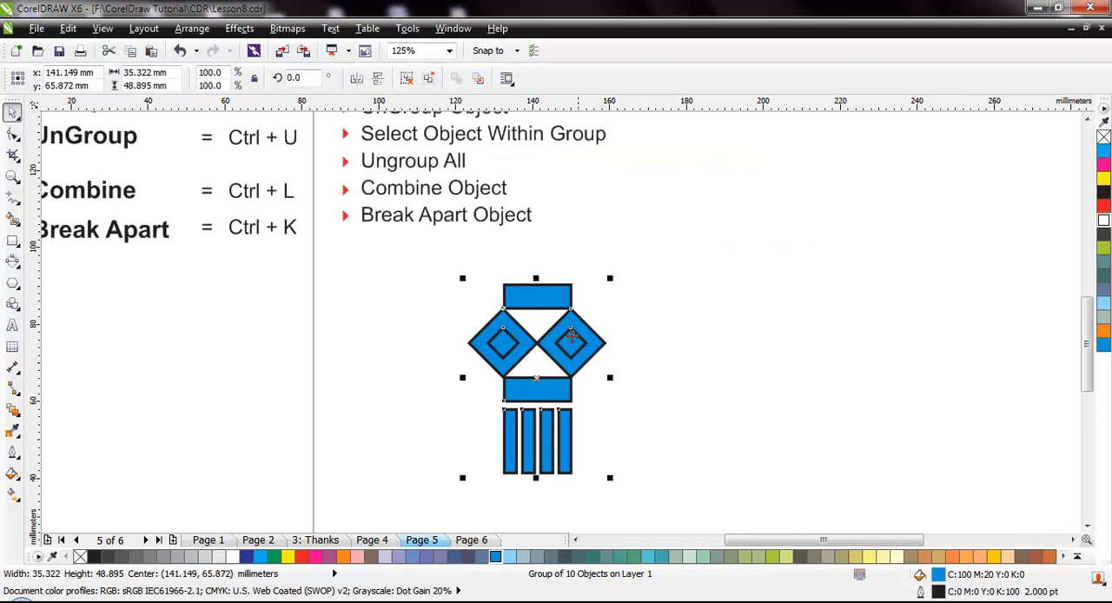
{"action": "left_click", "coordinate": [658, 432]}
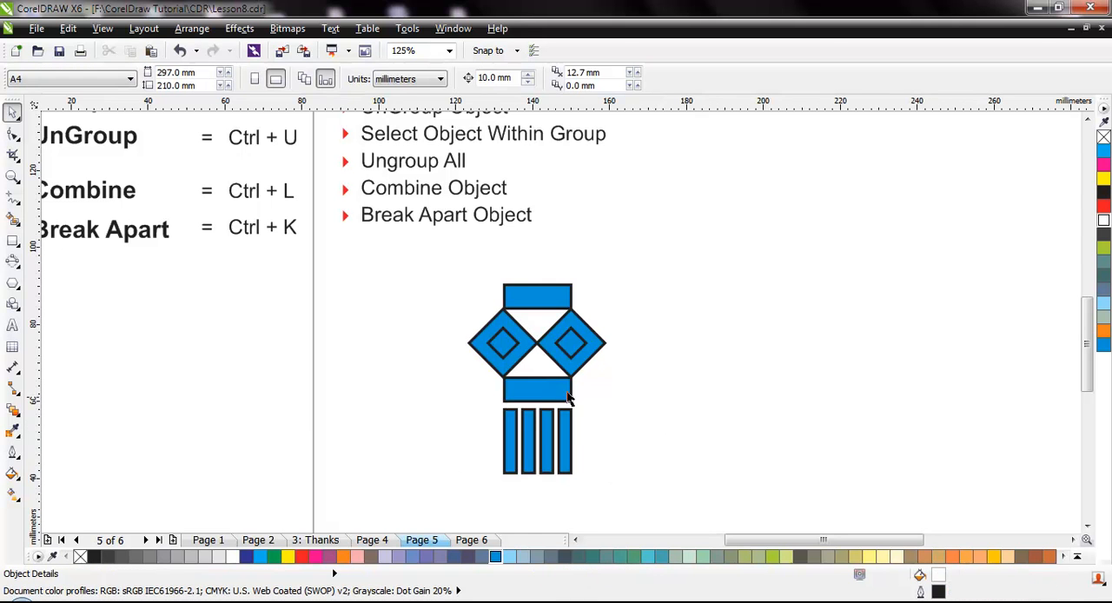
{"action": "left_click", "coordinate": [524, 346]}
{"action": "left_click_drag", "start_coordinate": [519, 344], "coordinate": [492, 343]}
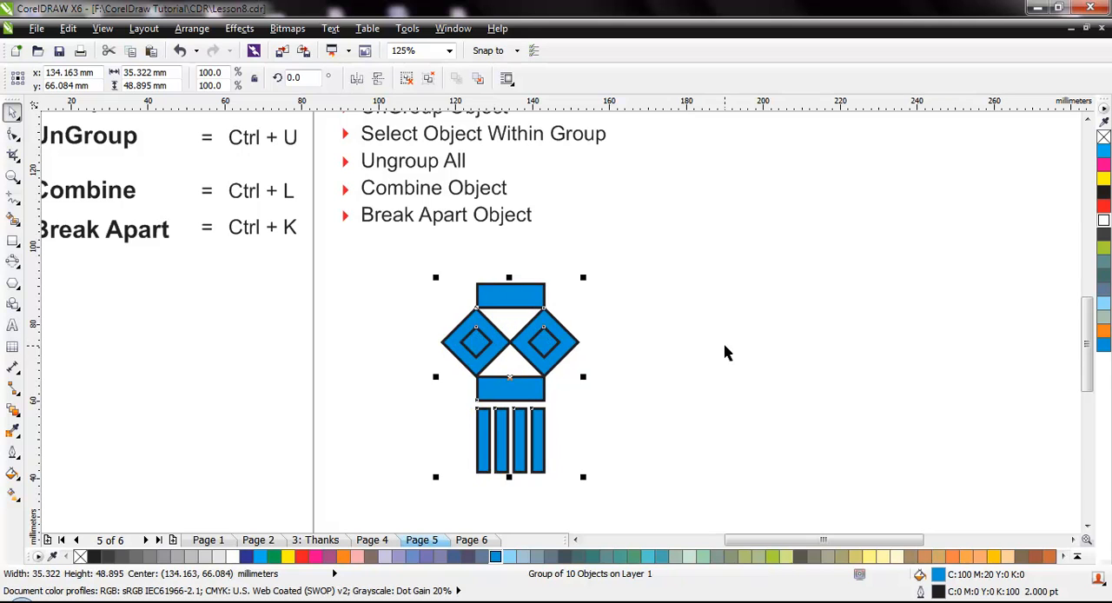
{"action": "left_click", "coordinate": [682, 377]}
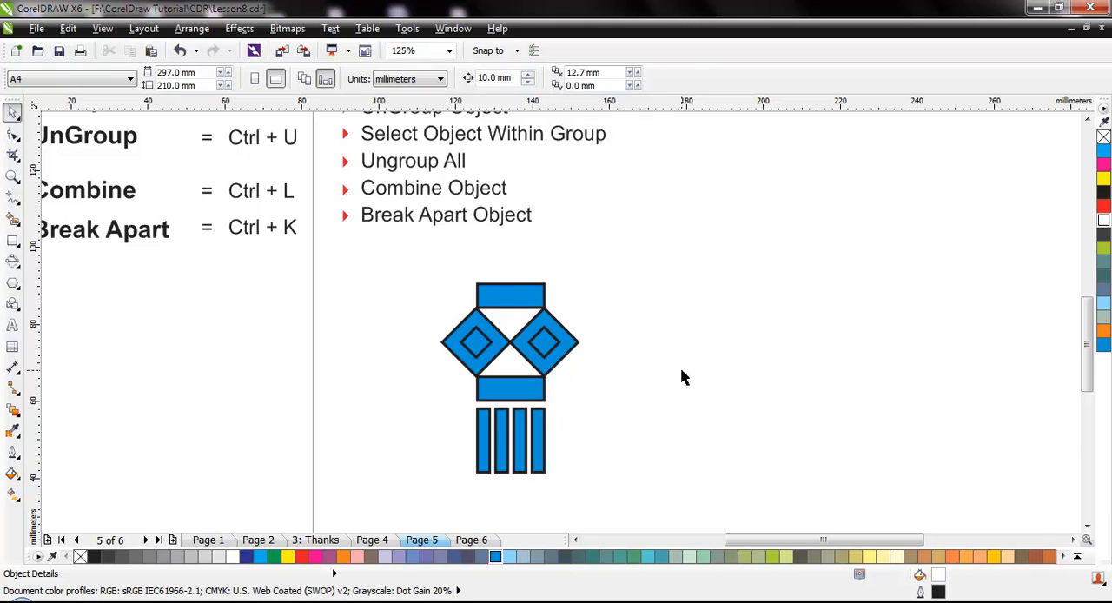
Select only the left inner diamond within the group and fill it with yellow.
{"action": "left_click", "coordinate": [477, 347], "text": "ctrl"}
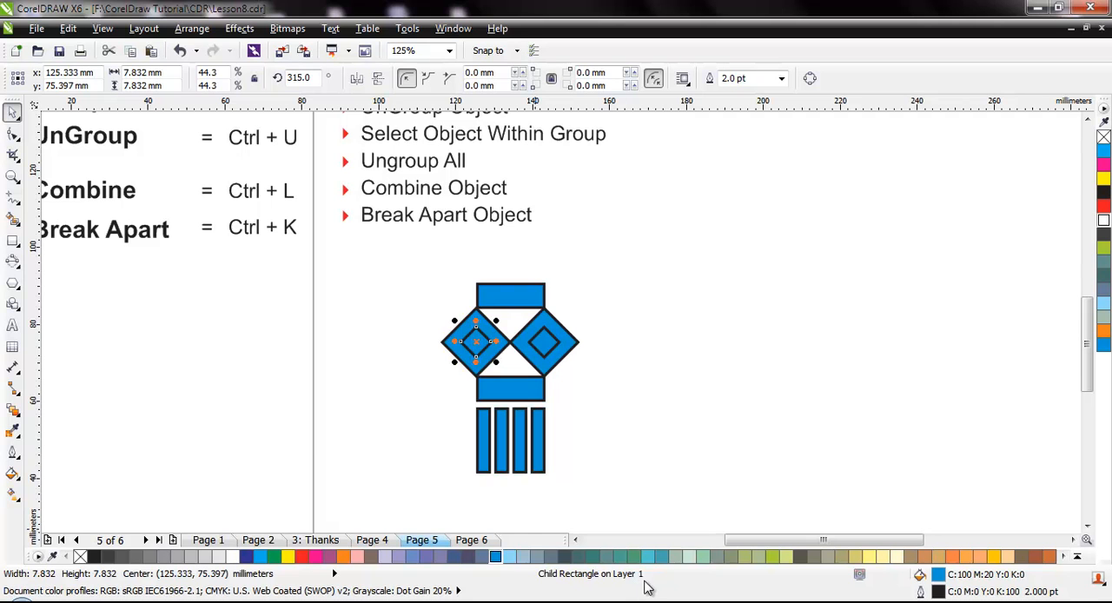
{"action": "left_click", "coordinate": [288, 557]}
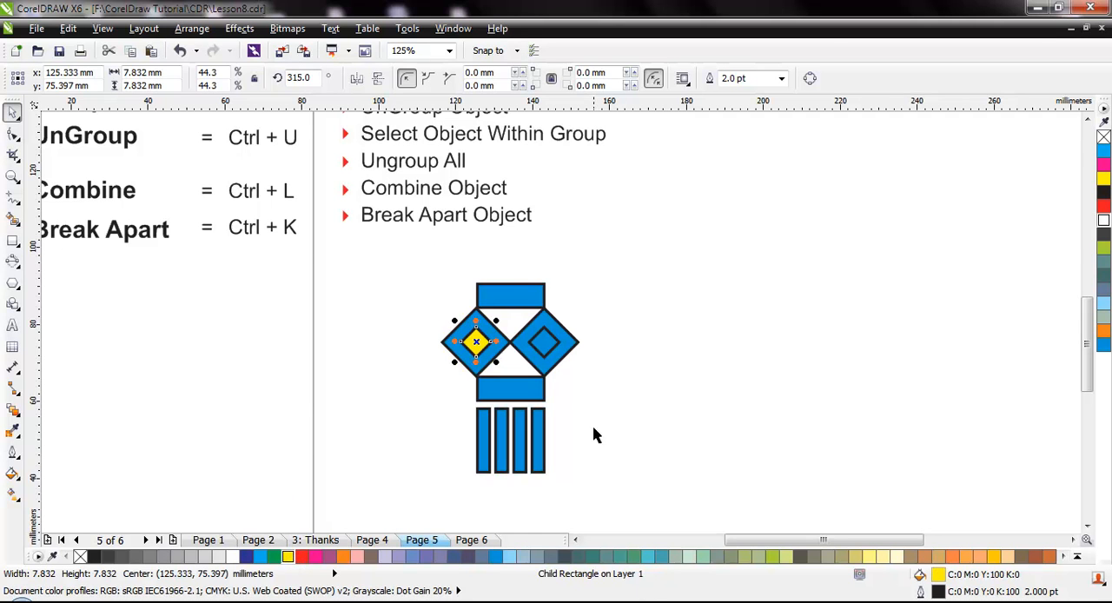
{"action": "left_click", "coordinate": [593, 434]}
Move the whole lantern group slightly up and to the left.
{"action": "left_click", "coordinate": [545, 340]}
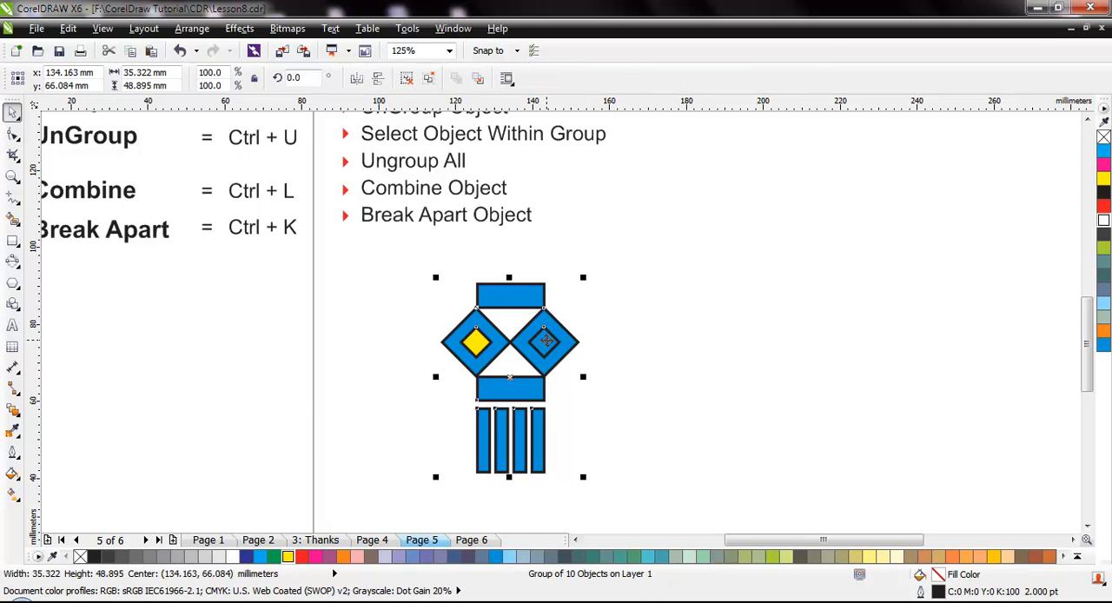
{"action": "left_click_drag", "start_coordinate": [554, 341], "coordinate": [520, 333]}
{"action": "left_click", "coordinate": [616, 350]}
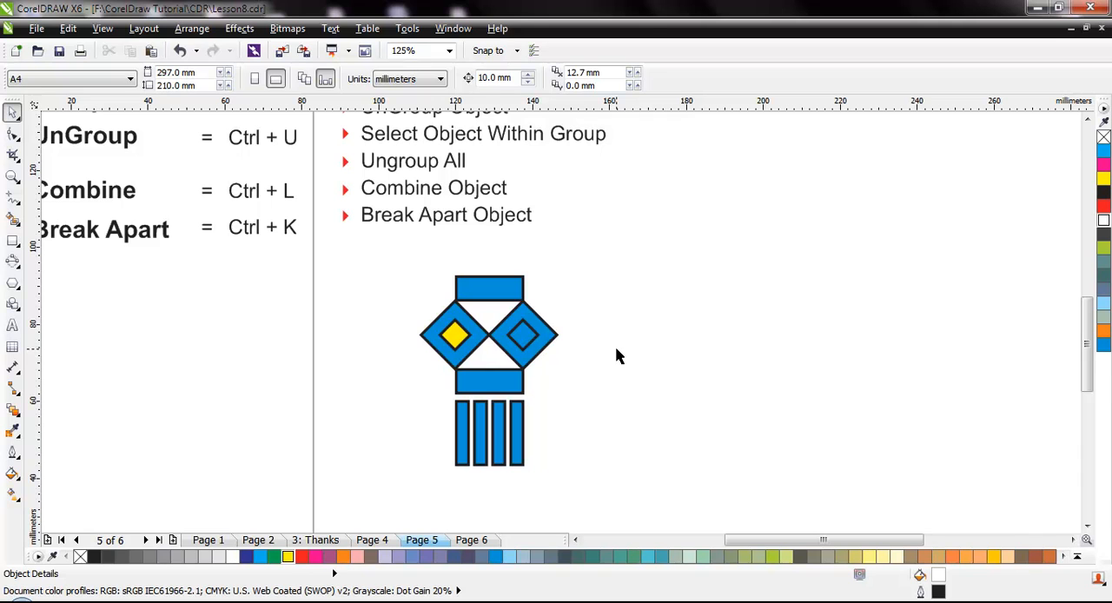
Select only the right inner diamond within the group and fill it with yellow.
{"action": "left_click", "coordinate": [522, 339], "text": "ctrl"}
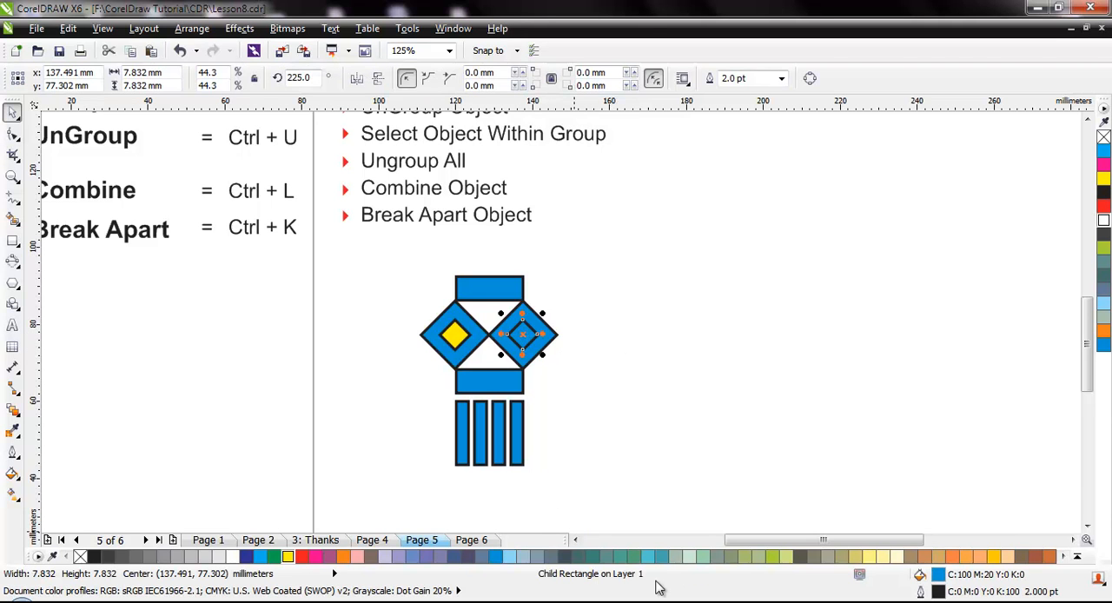
{"action": "left_click", "coordinate": [288, 556]}
{"action": "left_click", "coordinate": [566, 447]}
Reduce the heights of the upper and lower rectangles within the group by pulling their outer edges inward.
{"action": "left_click", "coordinate": [494, 284], "text": "ctrl"}
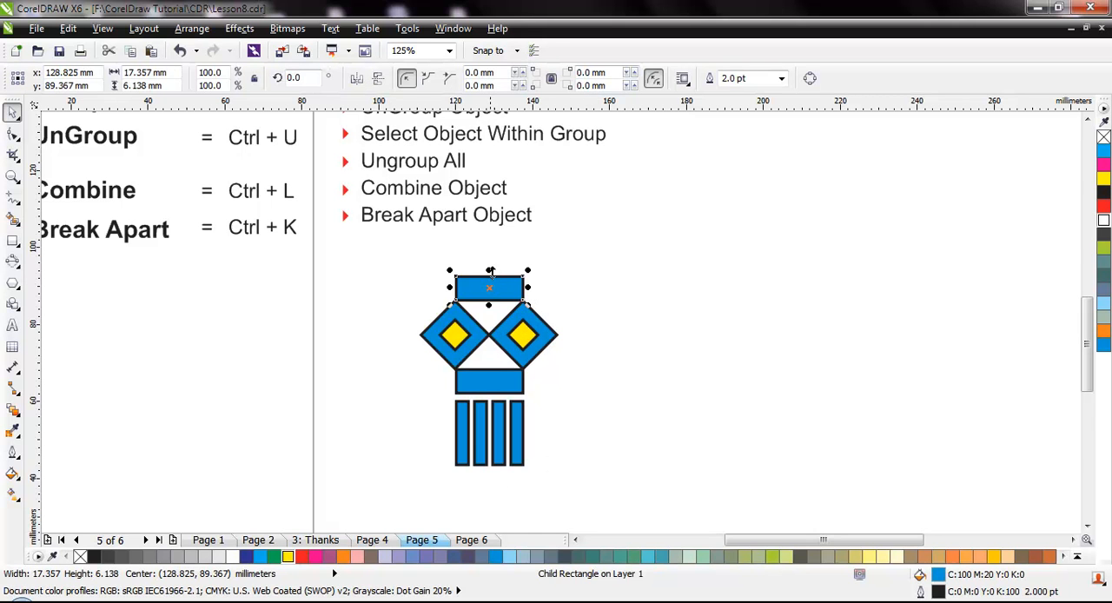
{"action": "left_click_drag", "start_coordinate": [488, 271], "coordinate": [489, 283]}
{"action": "left_click", "coordinate": [623, 345]}
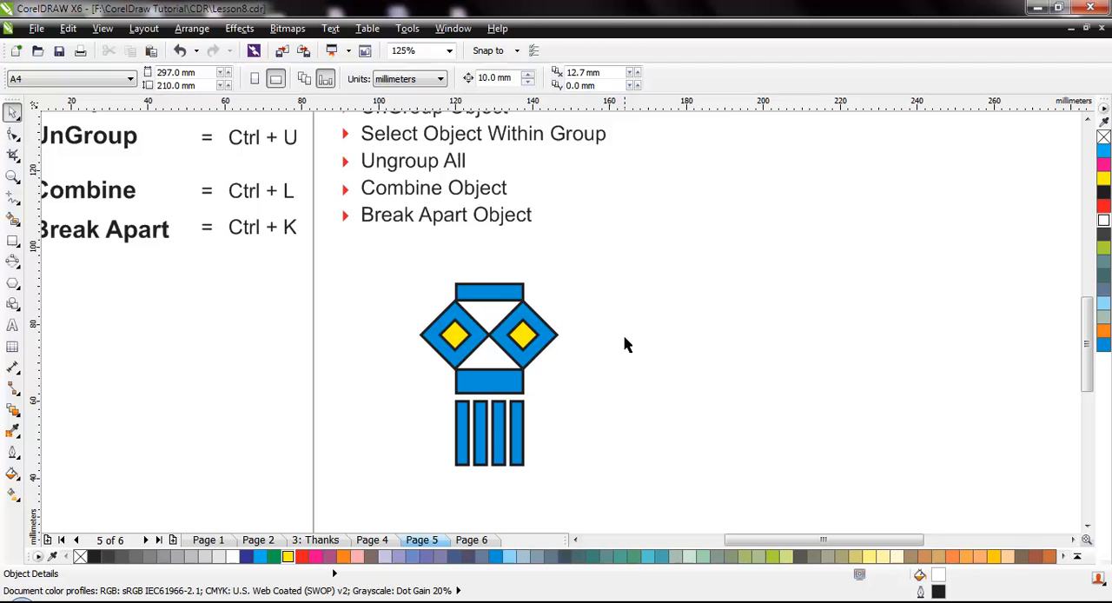
{"action": "left_click", "coordinate": [499, 392]}
{"action": "left_click", "coordinate": [493, 382], "text": "ctrl"}
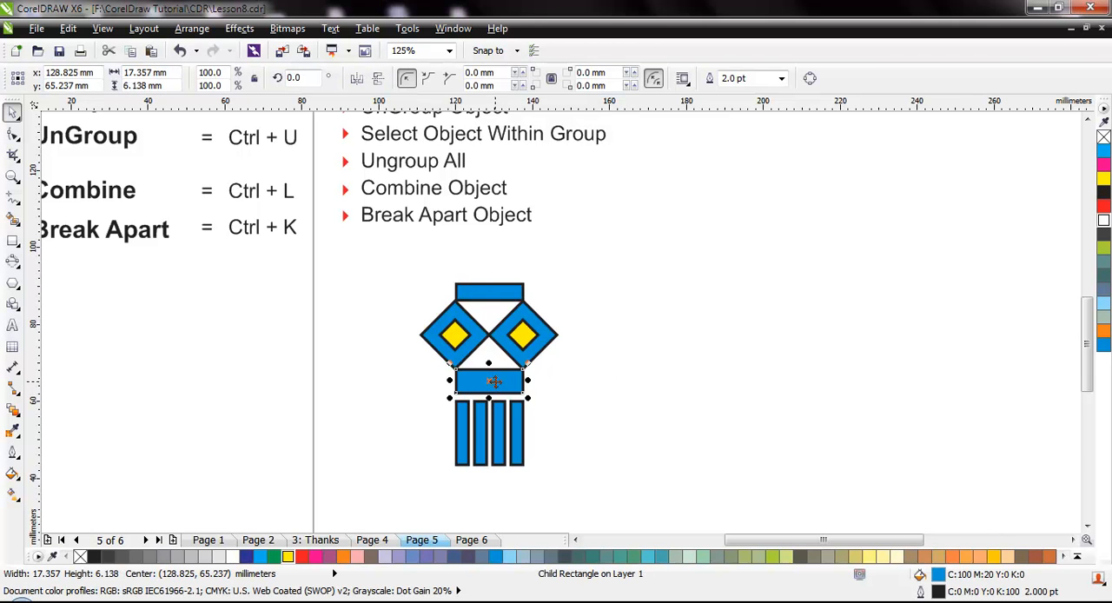
{"action": "left_click_drag", "start_coordinate": [489, 398], "coordinate": [489, 391]}
{"action": "left_click", "coordinate": [536, 410]}
Select the four vertical strips within the group and move them up closer to the lower rectangle.
{"action": "left_click_drag", "start_coordinate": [523, 467], "coordinate": [555, 488]}
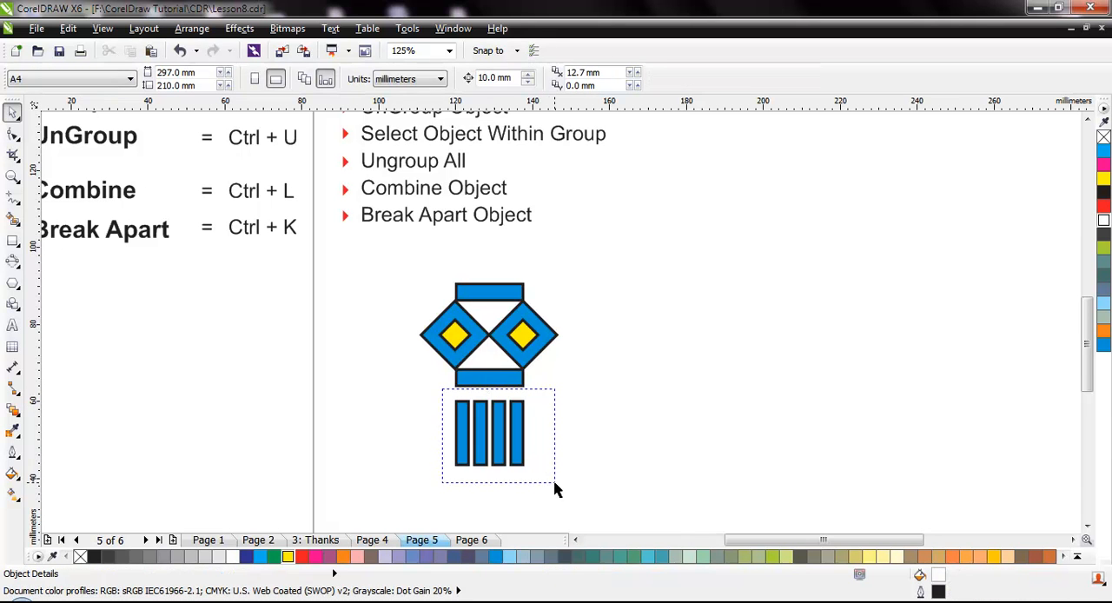
{"action": "left_click", "coordinate": [470, 416]}
{"action": "left_click", "coordinate": [462, 419], "text": "ctrl"}
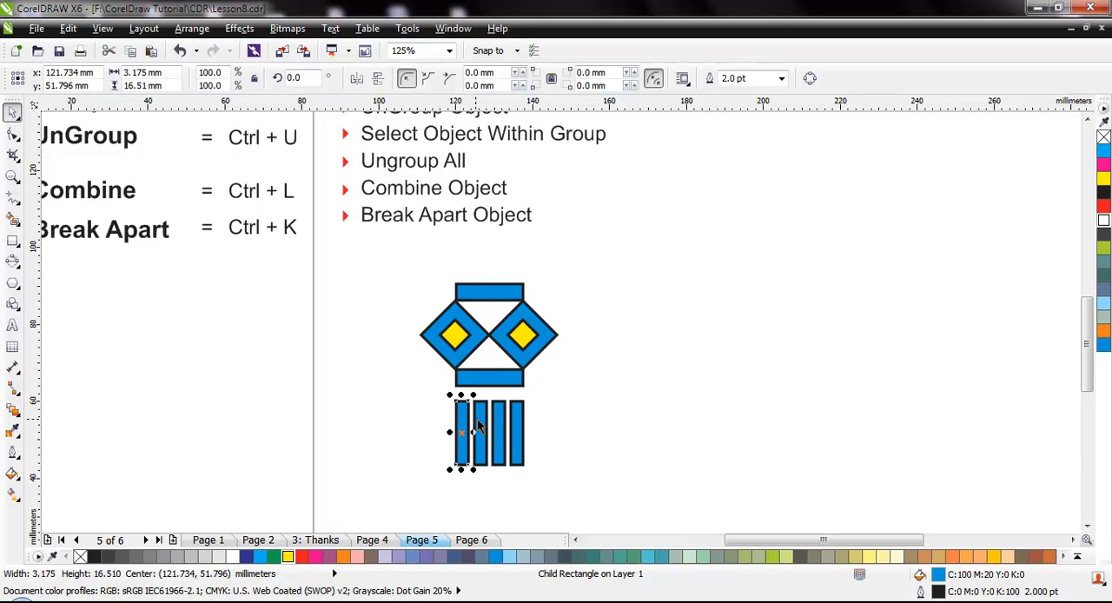
{"action": "left_click", "coordinate": [480, 423], "text": "ctrl+shift"}
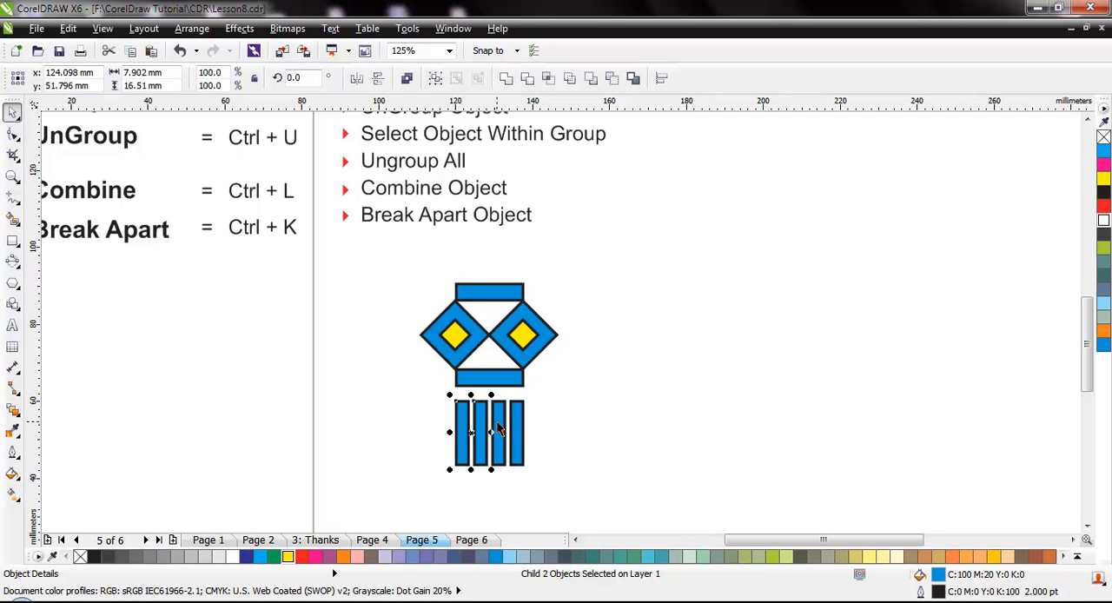
{"action": "left_click", "coordinate": [500, 429], "text": "ctrl+shift"}
{"action": "left_click", "coordinate": [518, 430], "text": "ctrl+shift"}
{"action": "left_click_drag", "start_coordinate": [491, 433], "coordinate": [490, 424]}
{"action": "left_click", "coordinate": [590, 456]}
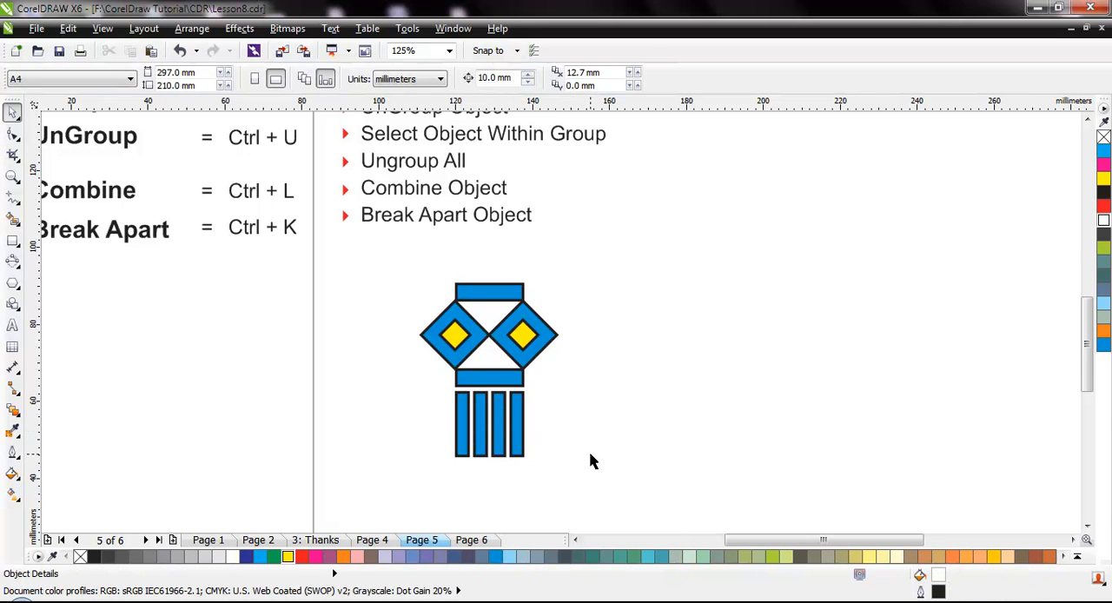
Remove the outline from the entire lantern group.
{"action": "left_click_drag", "start_coordinate": [393, 269], "coordinate": [608, 494]}
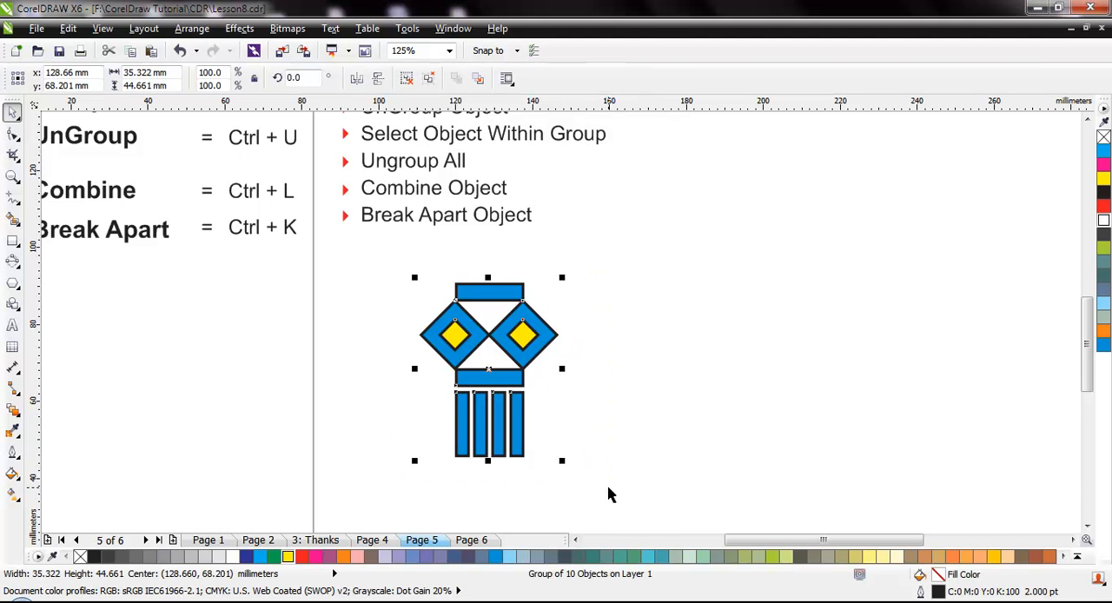
{"action": "right_click", "coordinate": [80, 557]}
{"action": "left_click", "coordinate": [632, 412]}
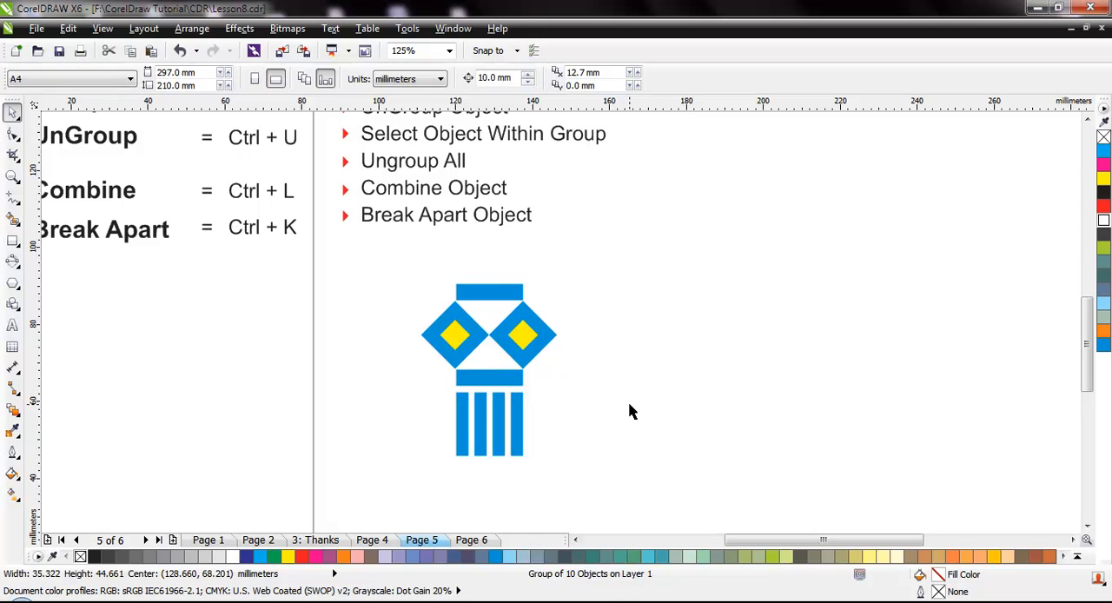
Select the left inner diamond within the group and fill it with white.
{"action": "left_click", "coordinate": [459, 339], "text": "ctrl"}
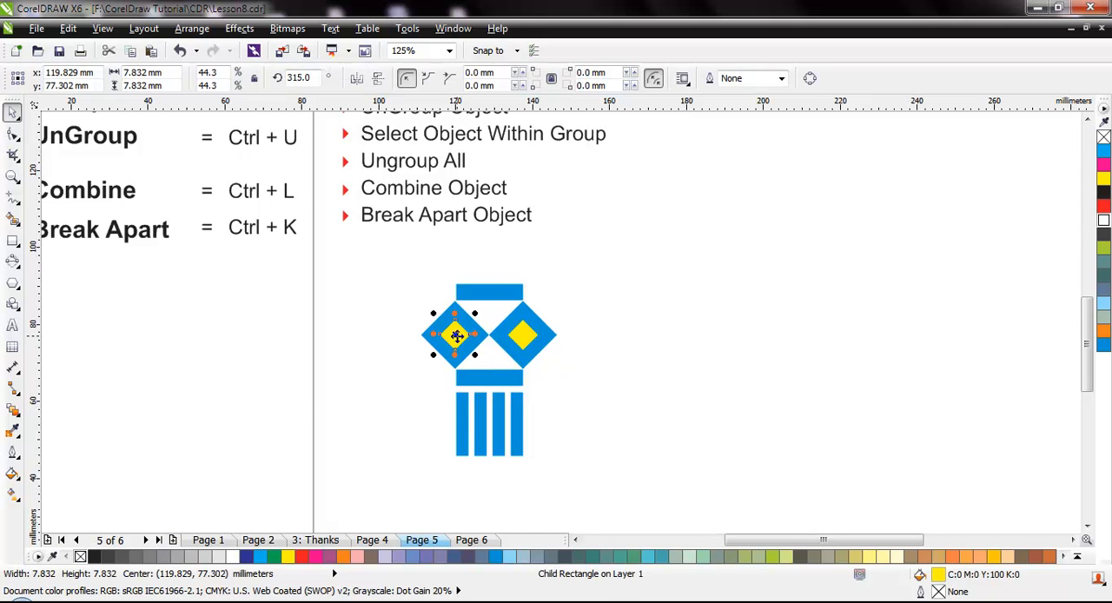
{"action": "left_click", "coordinate": [233, 556]}
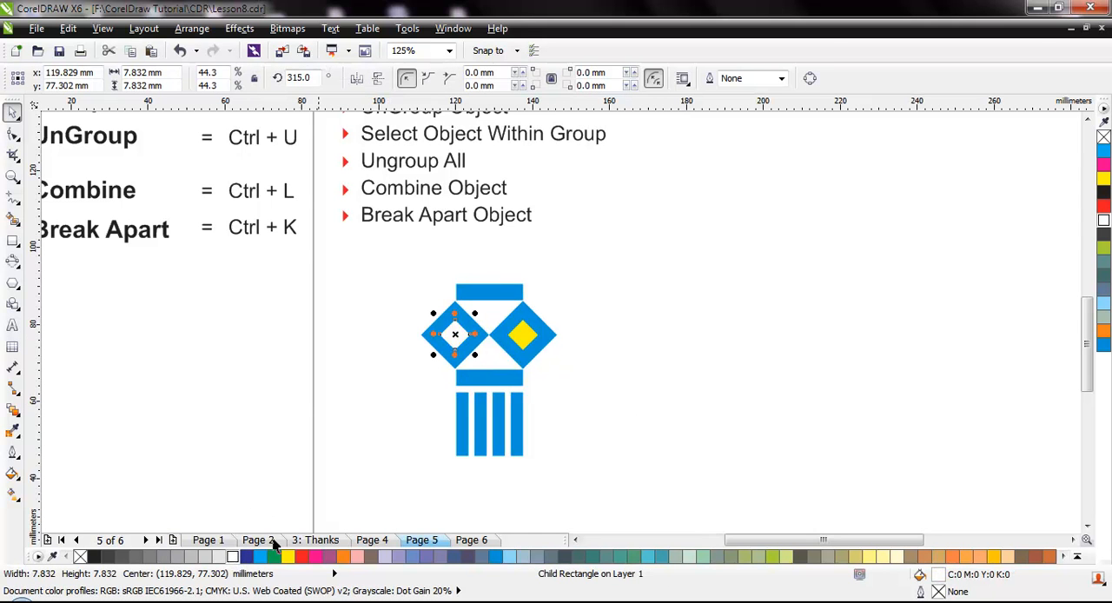
Fill the right inner diamond within the group with white and the entire lantern group with black.
{"action": "left_click", "coordinate": [529, 344], "text": "ctrl"}
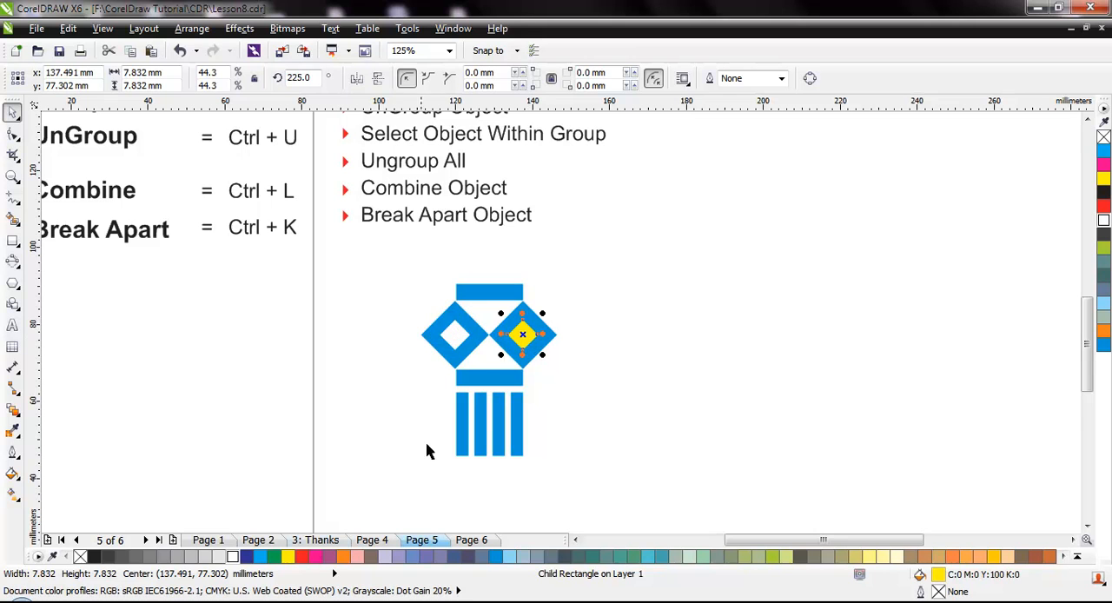
{"action": "left_click", "coordinate": [233, 556]}
{"action": "left_click", "coordinate": [524, 412]}
{"action": "left_click", "coordinate": [491, 379]}
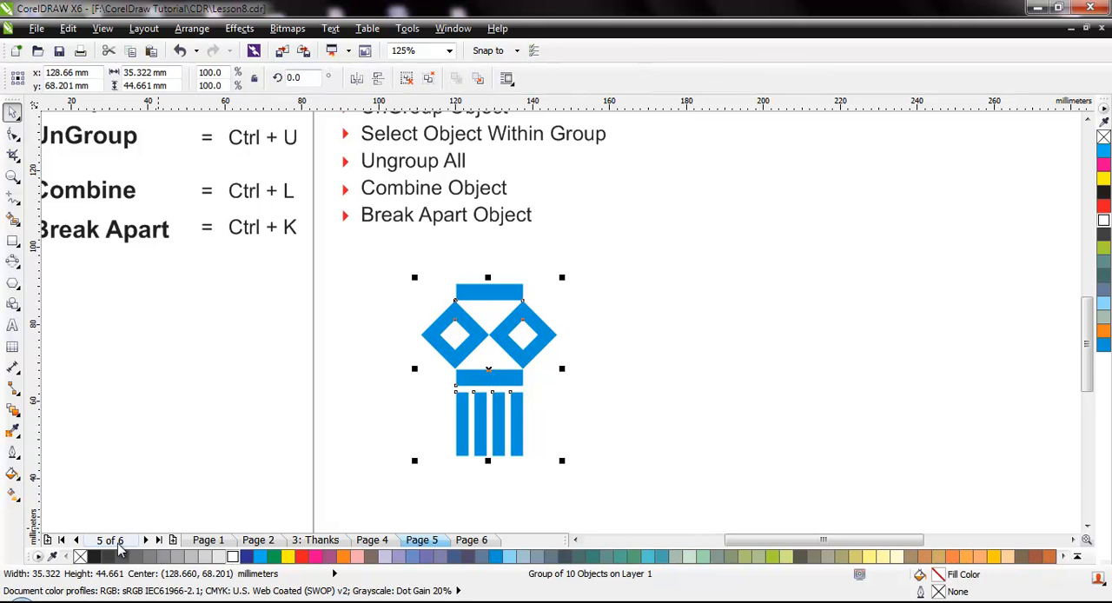
{"action": "left_click", "coordinate": [94, 557]}
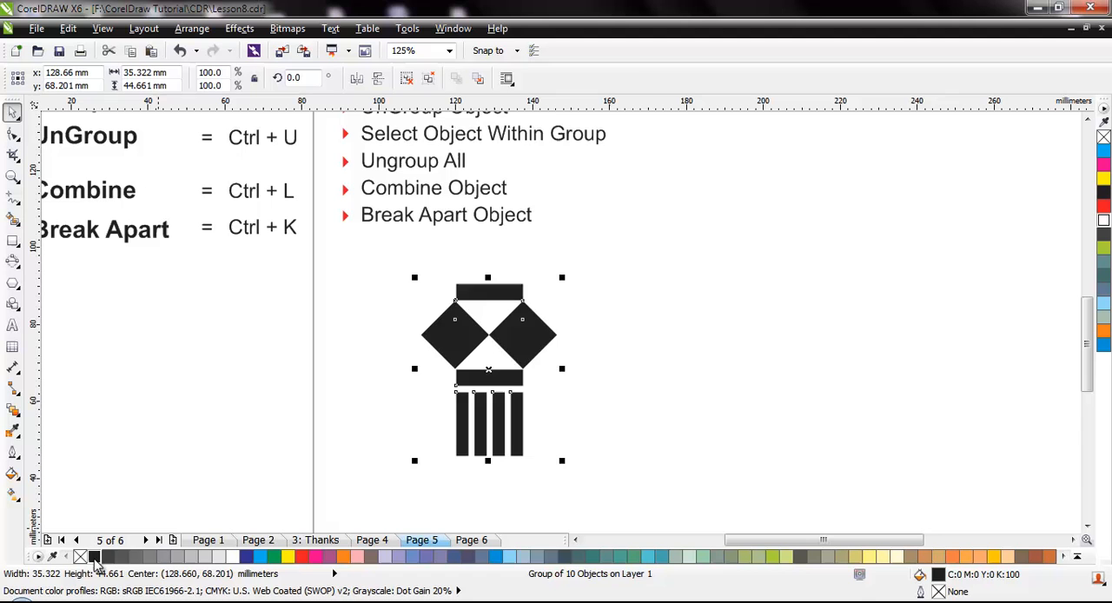
Select the left and right inner diamonds within the black group one by one and fill each with white.
{"action": "left_click", "coordinate": [605, 422]}
{"action": "left_click", "coordinate": [458, 333], "text": "ctrl"}
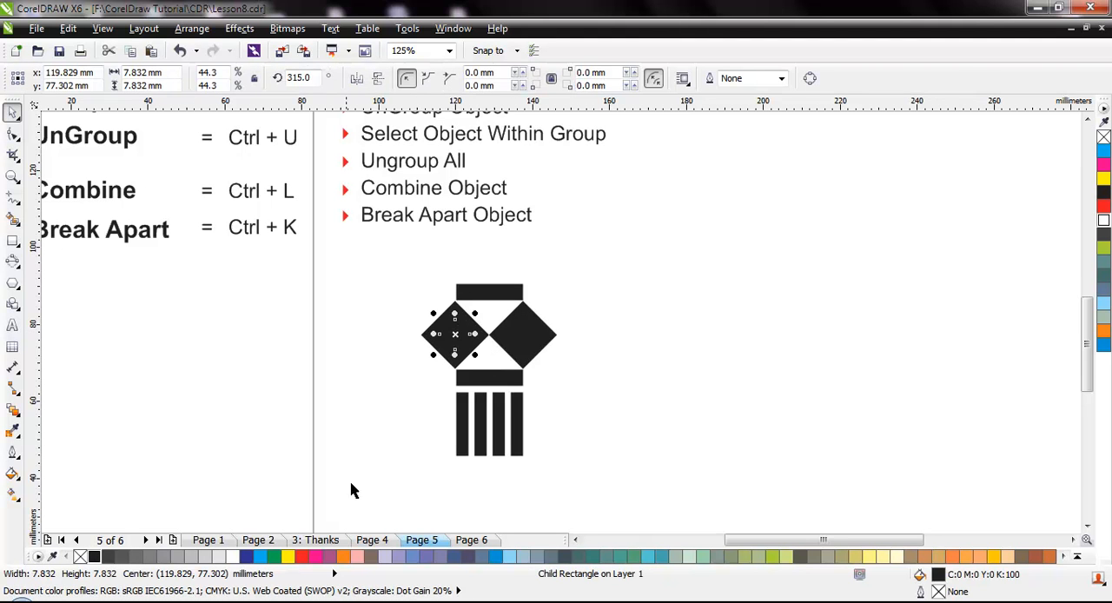
{"action": "left_click", "coordinate": [233, 558]}
{"action": "left_click", "coordinate": [522, 339], "text": "ctrl"}
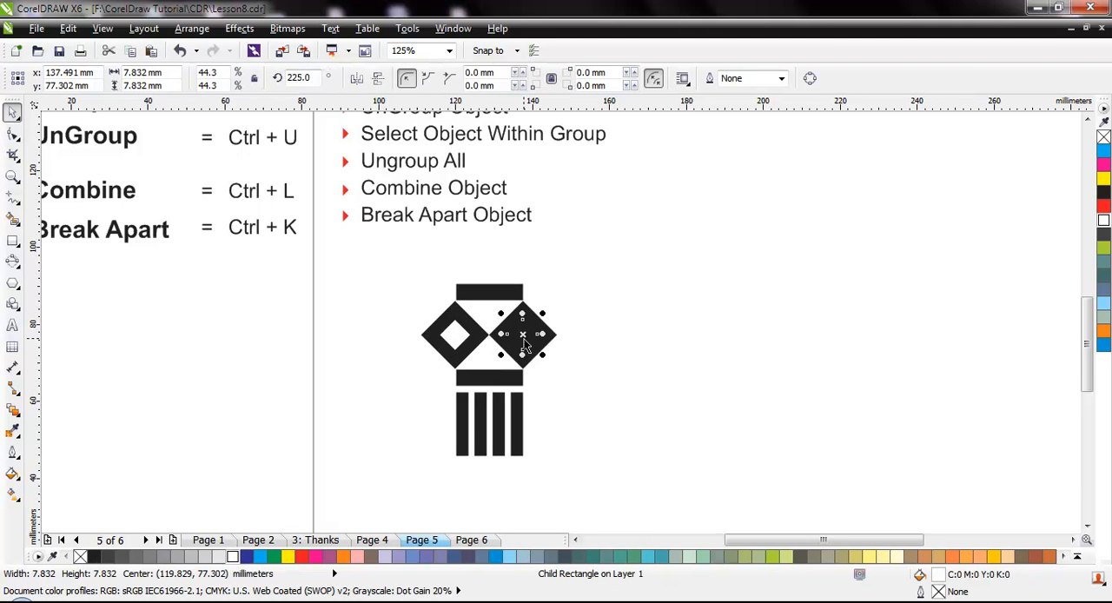
{"action": "left_click", "coordinate": [233, 557]}
{"action": "left_click", "coordinate": [556, 443]}
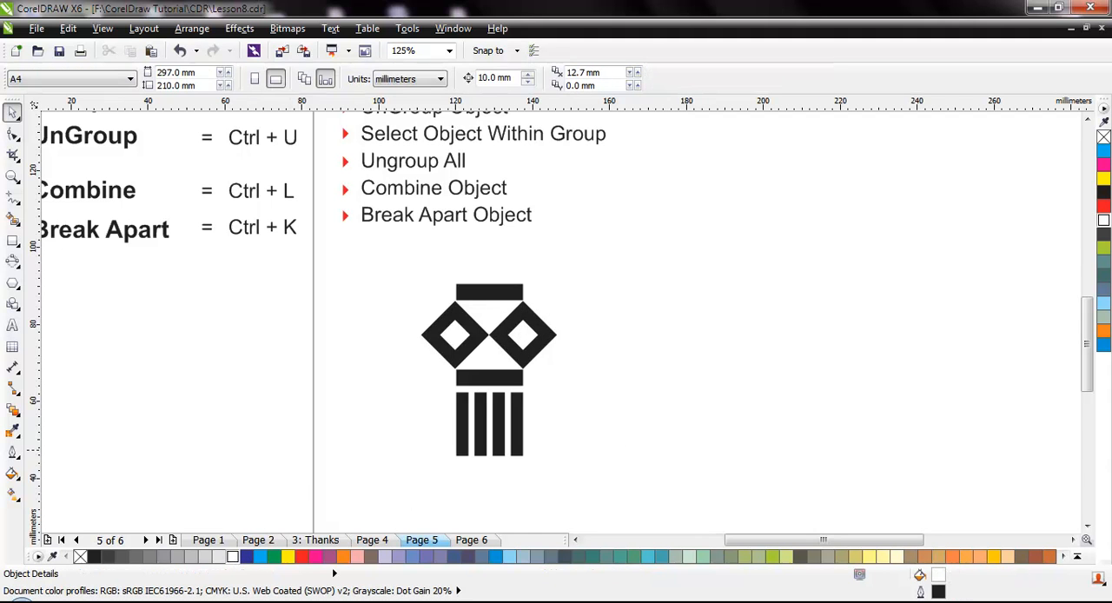
Scale the whole lantern group down proportionally to about 13.4 mm wide and 16.9 mm high.
{"action": "left_click_drag", "start_coordinate": [390, 276], "coordinate": [628, 483]}
{"action": "left_click_drag", "start_coordinate": [561, 459], "coordinate": [476, 393]}
{"action": "left_click", "coordinate": [552, 394]}
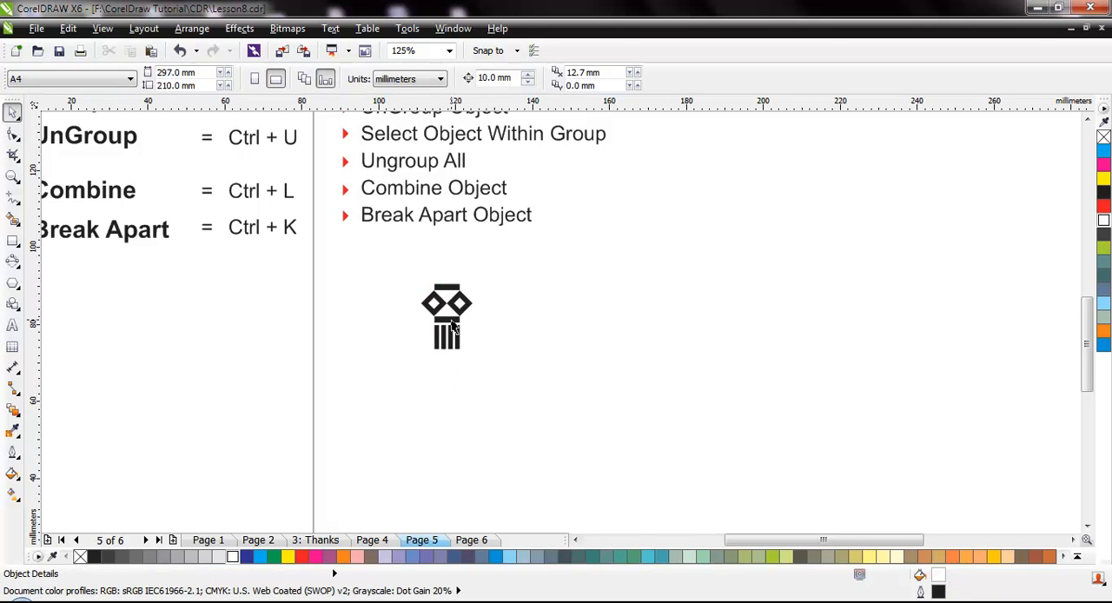
Place a copy of the small lantern to its right and move the copy farther right, leaving a wide gap between them.
{"action": "left_click_drag", "start_coordinate": [458, 331], "coordinate": [685, 322]}
{"action": "left_click", "coordinate": [611, 390]}
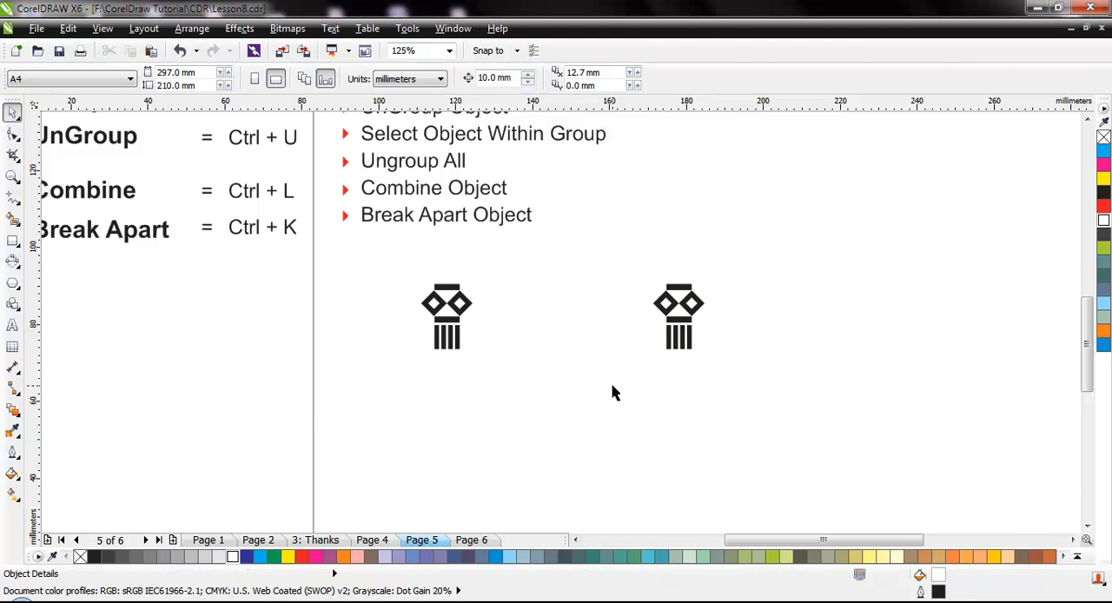
{"action": "left_click", "coordinate": [12, 240]}
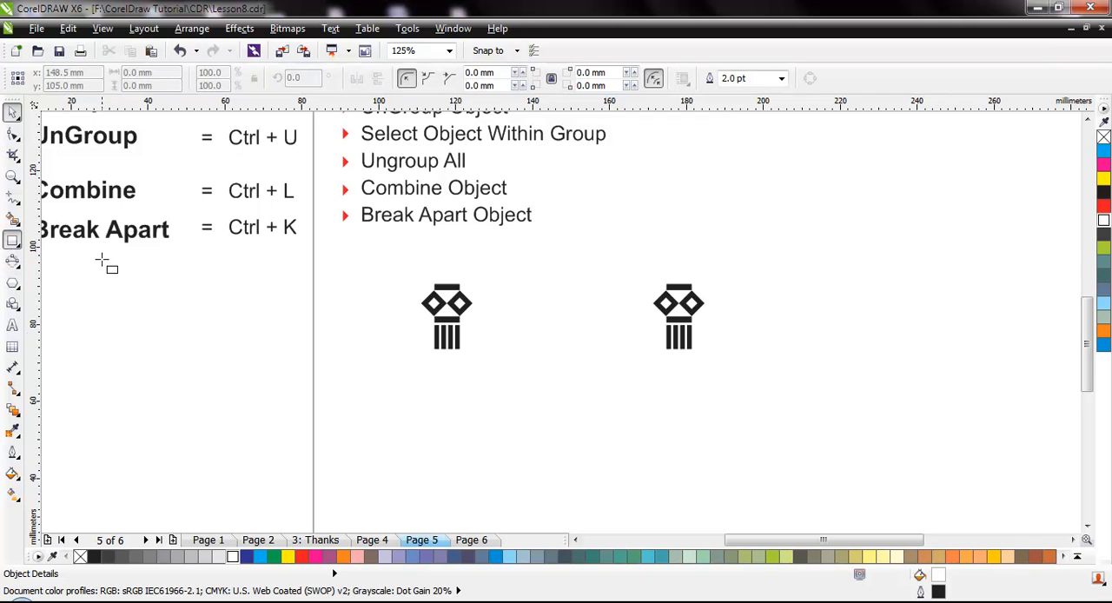
{"action": "key", "text": "space"}
{"action": "left_click_drag", "start_coordinate": [681, 322], "coordinate": [977, 301]}
Draw a rectangle about 104 by 14 mm between the two lanterns and move the right lantern close to its right edge.
{"action": "key", "text": "space"}
{"action": "left_click_drag", "start_coordinate": [493, 287], "coordinate": [893, 341]}
{"action": "key", "text": "space"}
{"action": "left_click", "coordinate": [945, 352]}
{"action": "left_click_drag", "start_coordinate": [972, 298], "coordinate": [933, 315]}
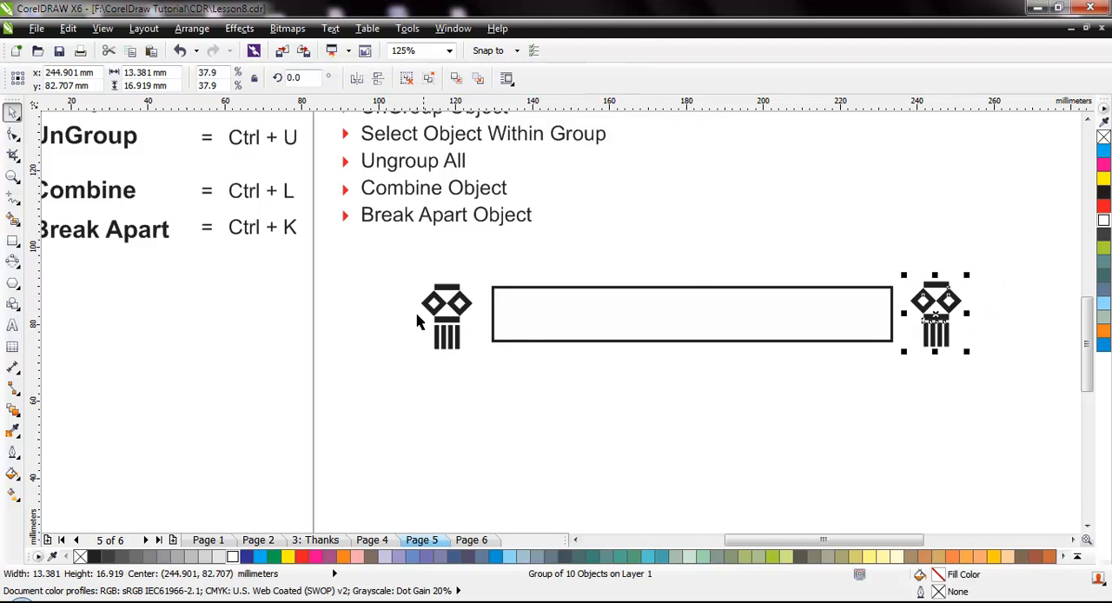
Align the two lanterns along their horizontal centre line and group them.
{"action": "left_click", "coordinate": [458, 304], "text": "shift"}
{"action": "key", "text": "e"}
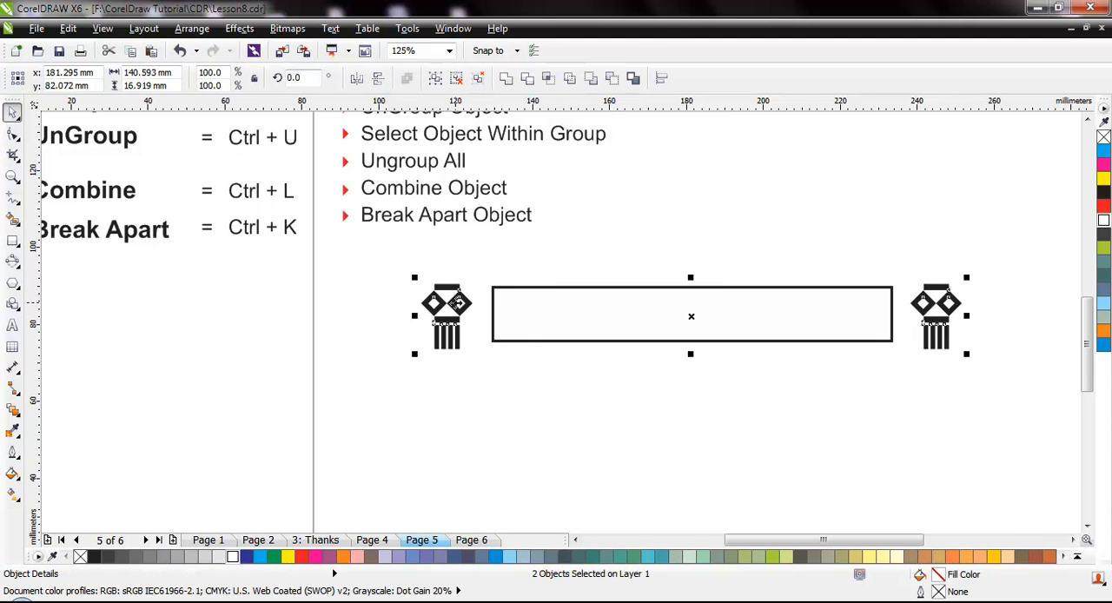
{"action": "key", "text": "ctrl+g"}
{"action": "left_click", "coordinate": [609, 383]}
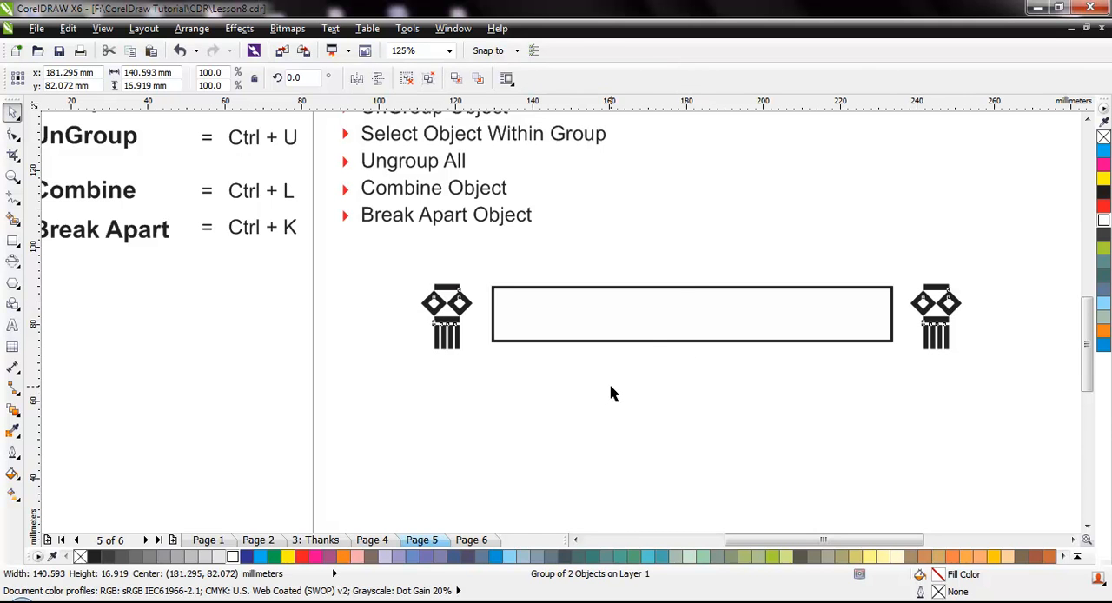
Centre the long rectangle between the two lanterns by aligning its vertical centre line with the lantern group.
{"action": "left_click", "coordinate": [661, 341]}
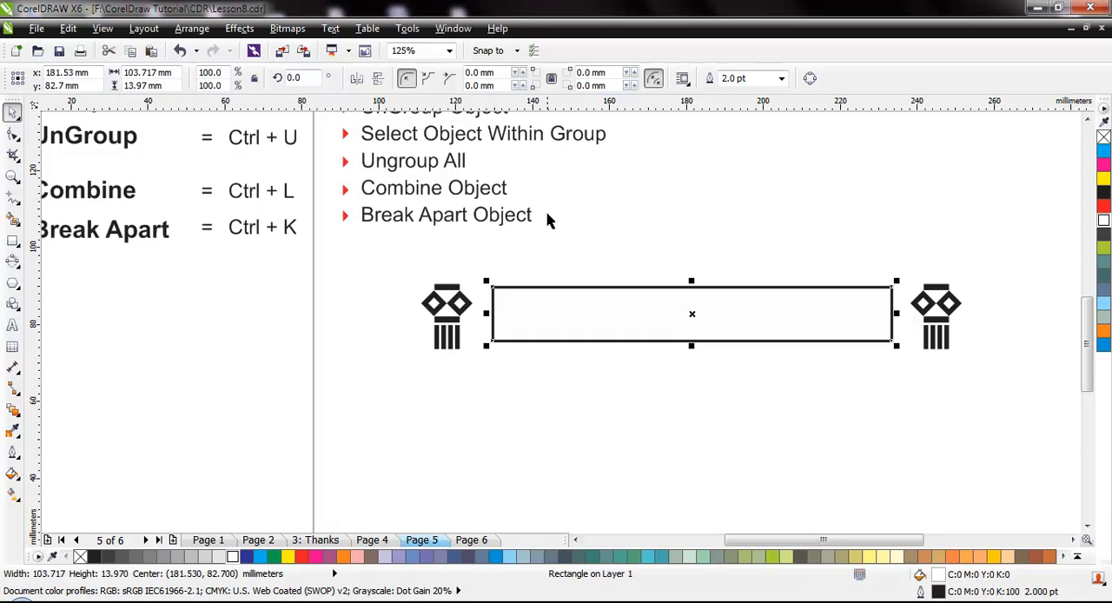
{"action": "left_click", "coordinate": [683, 364]}
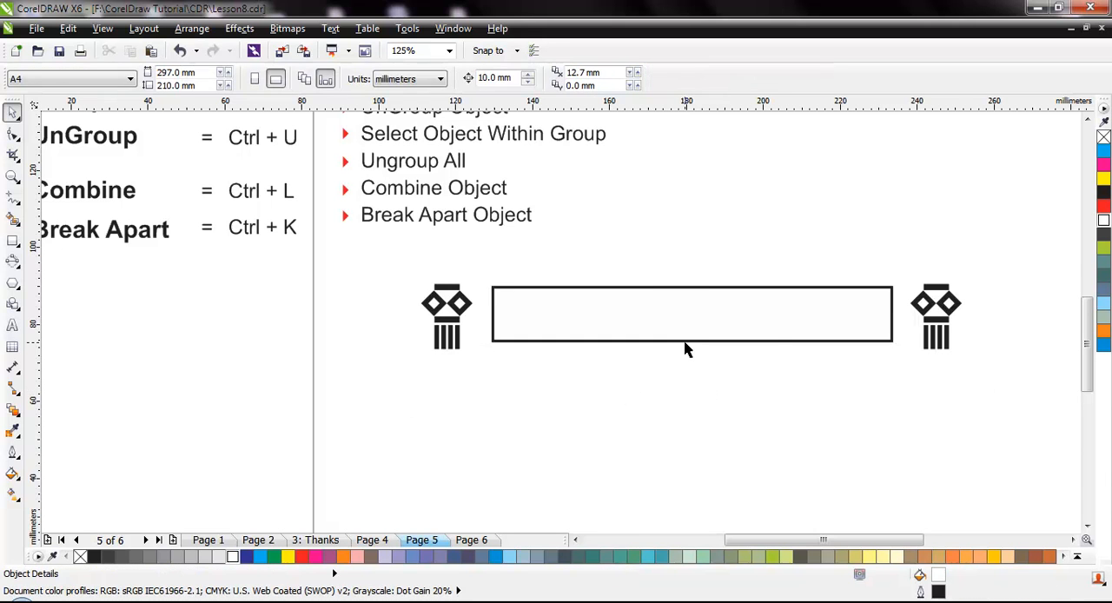
{"action": "left_click", "coordinate": [685, 343]}
{"action": "left_click", "coordinate": [943, 323], "text": "shift"}
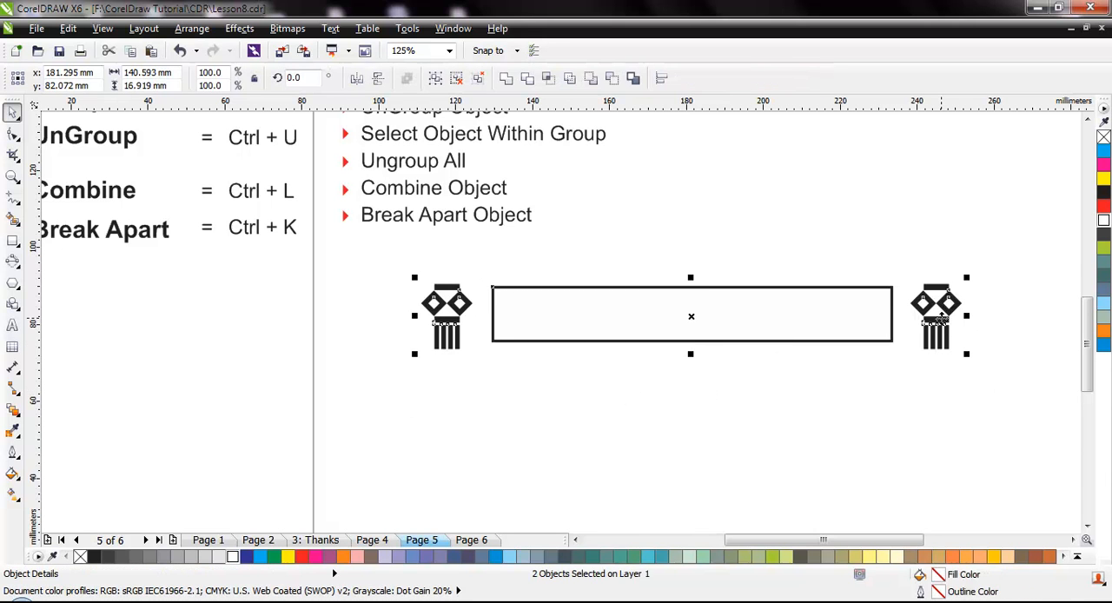
{"action": "key", "text": "c"}
Move the long rectangle right over the right lantern and centre it between the lanterns again.
{"action": "left_click", "coordinate": [681, 349]}
{"action": "left_click_drag", "start_coordinate": [680, 344], "coordinate": [808, 347]}
{"action": "left_click", "coordinate": [852, 431]}
{"action": "left_click", "coordinate": [777, 318]}
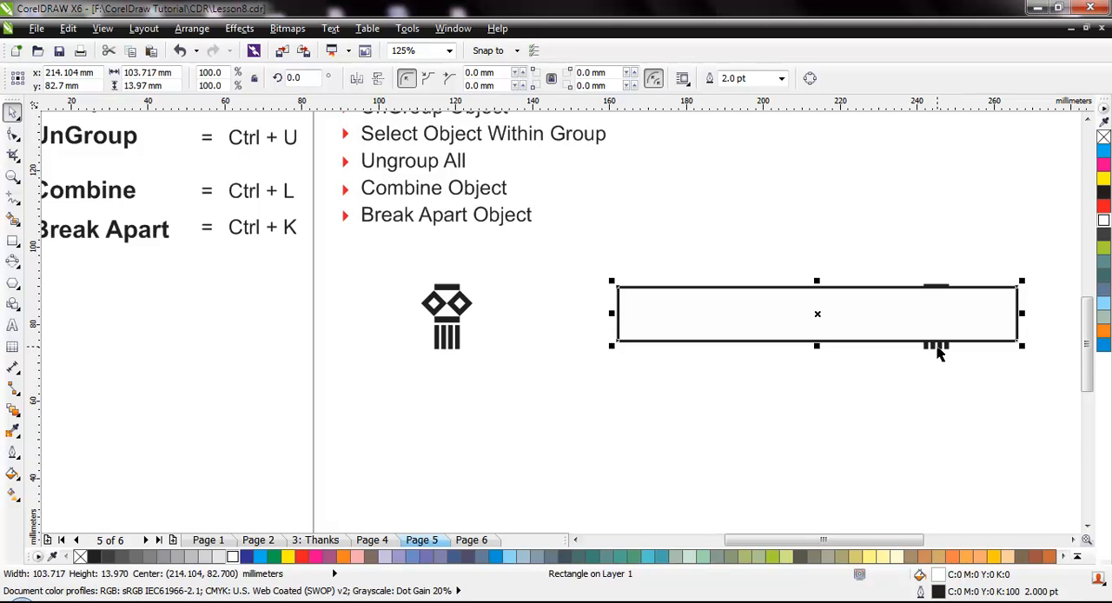
{"action": "left_click", "coordinate": [937, 346], "text": "shift"}
{"action": "key", "text": "c"}
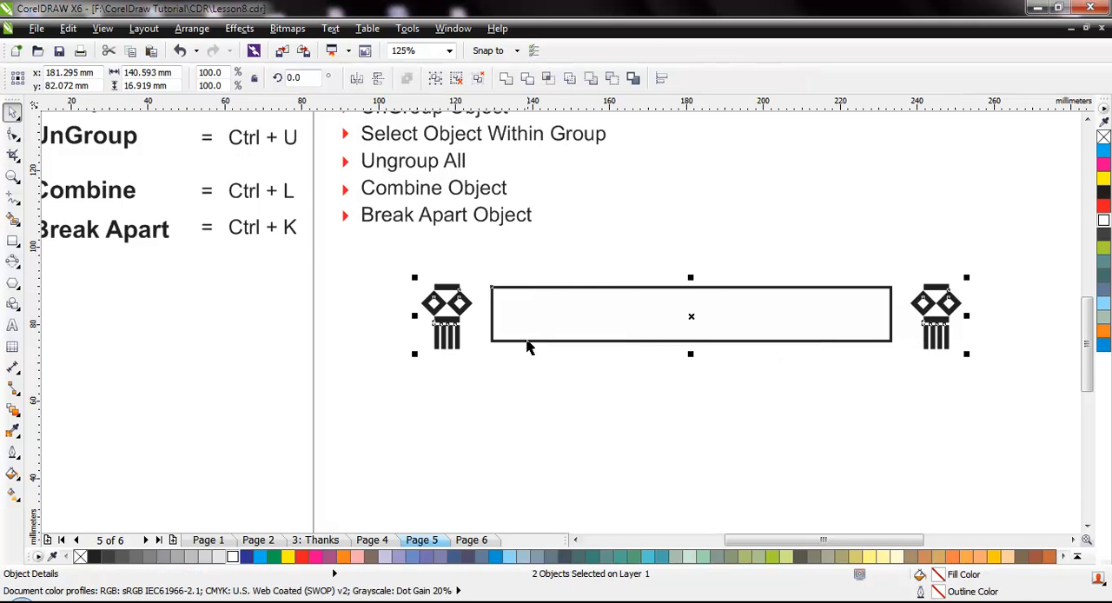
Align the long rectangle with the lantern group along their horizontal centre line so both share the same mid-height.
{"action": "left_click", "coordinate": [610, 358]}
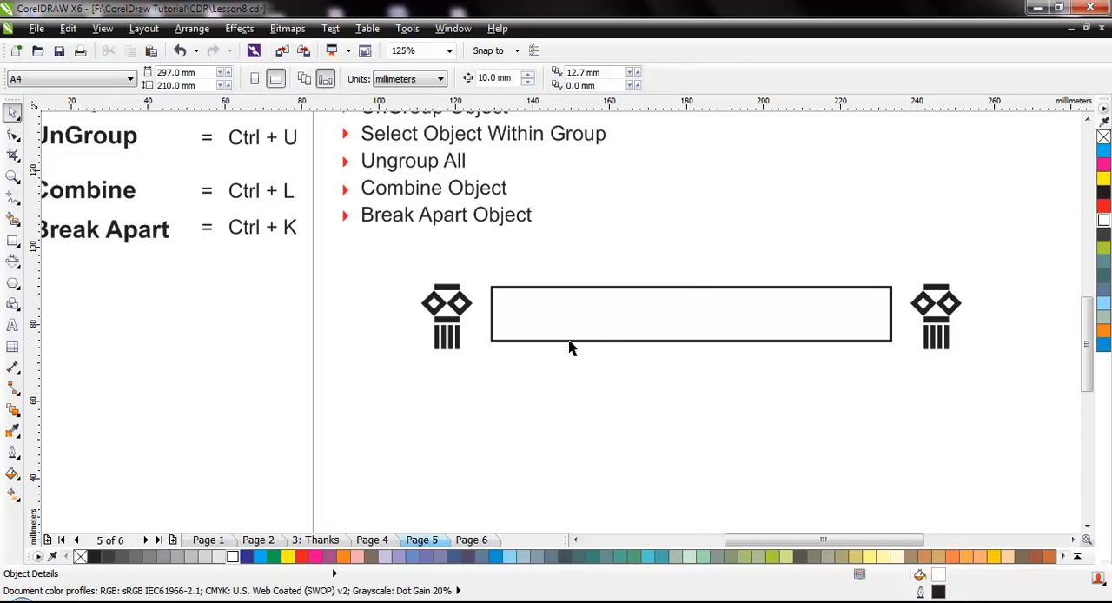
{"action": "left_click", "coordinate": [505, 342]}
{"action": "left_click", "coordinate": [445, 320], "text": "shift"}
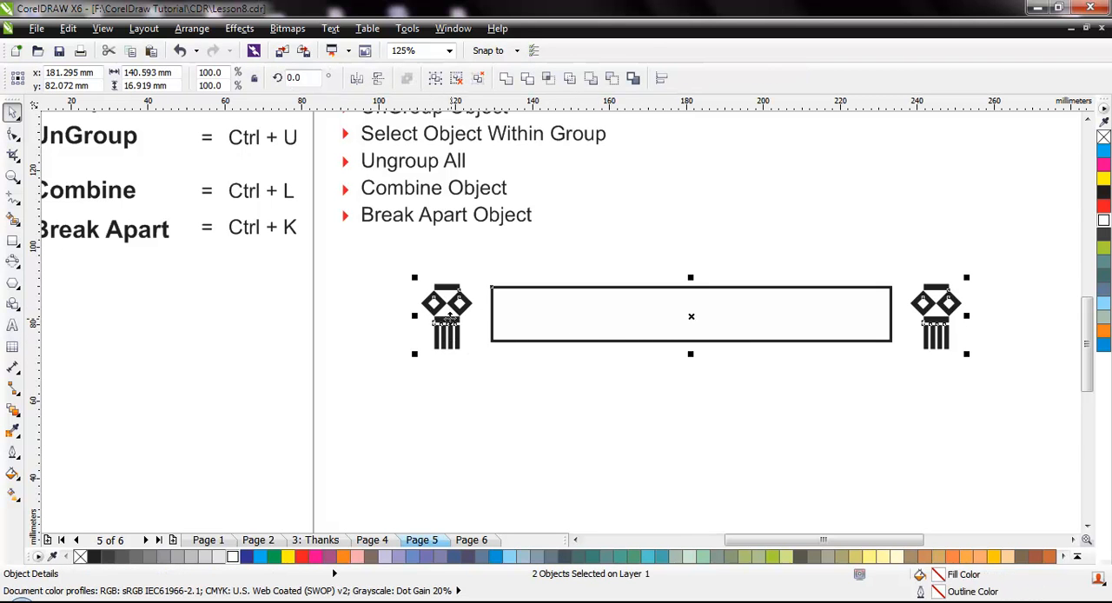
{"action": "key", "text": "e"}
{"action": "left_click", "coordinate": [662, 405]}
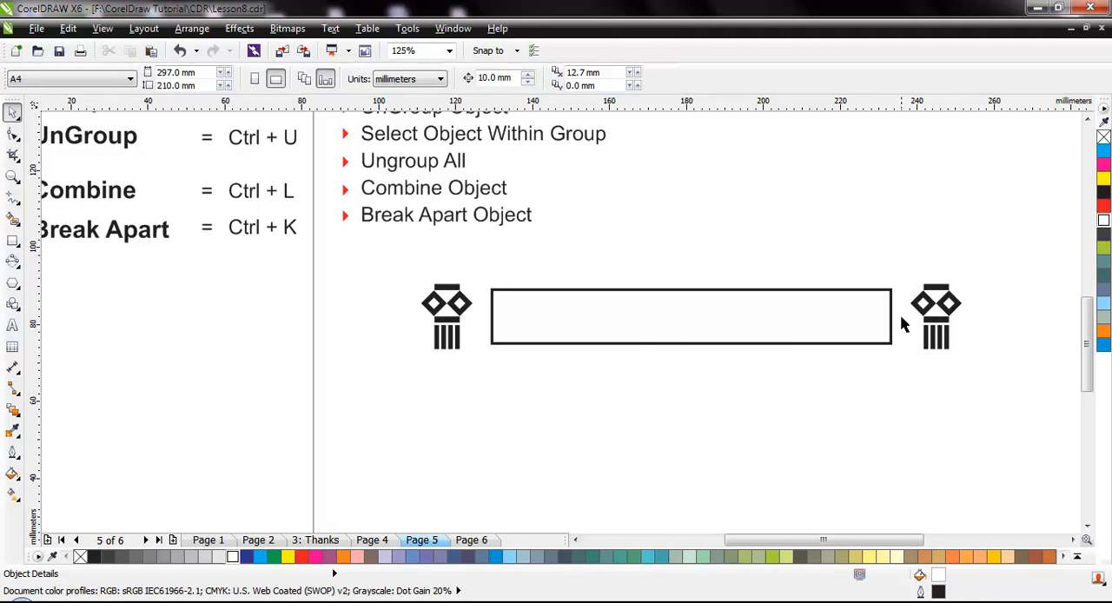
Fill the long rectangle between the lanterns with black.
{"action": "left_click", "coordinate": [788, 344]}
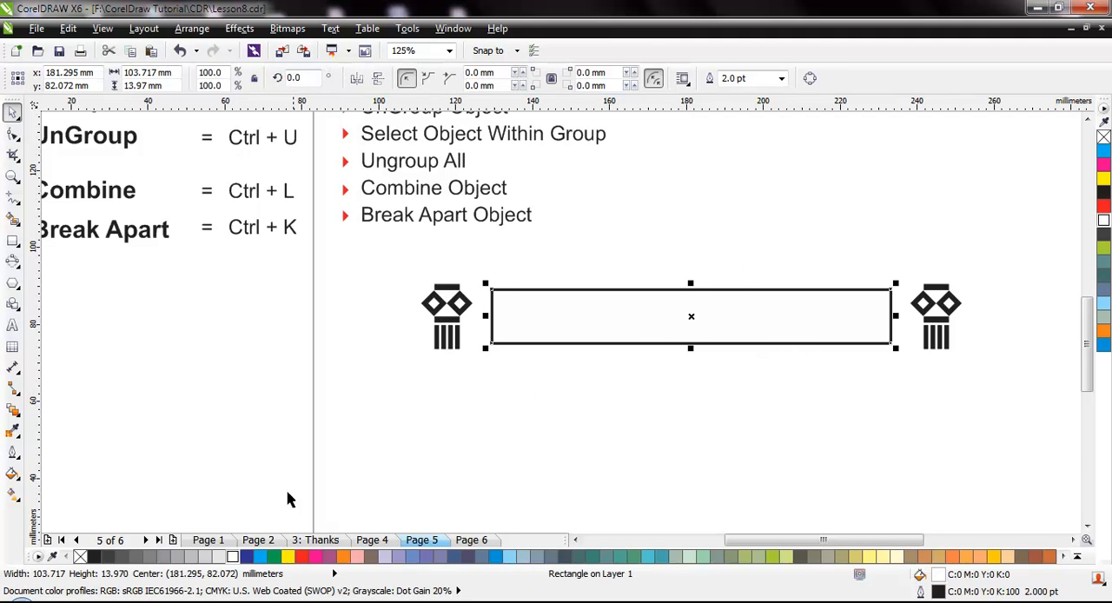
{"action": "left_click", "coordinate": [96, 557]}
{"action": "left_click", "coordinate": [717, 418]}
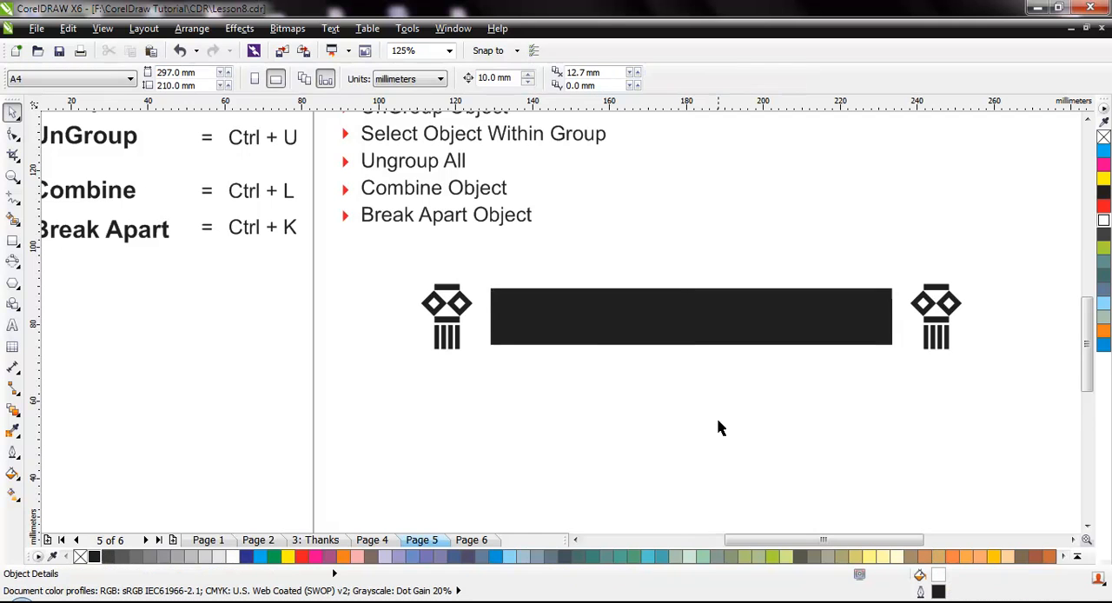
Scale the black bar and both lanterns down together to about 74 mm wide.
{"action": "scroll", "coordinate": [706, 375], "scroll_direction": "down", "scroll_amount": 2}
{"action": "left_click_drag", "start_coordinate": [539, 328], "coordinate": [705, 365]}
{"action": "left_click", "coordinate": [705, 366]}
{"action": "scroll", "coordinate": [658, 345], "scroll_direction": "up", "scroll_amount": 2}
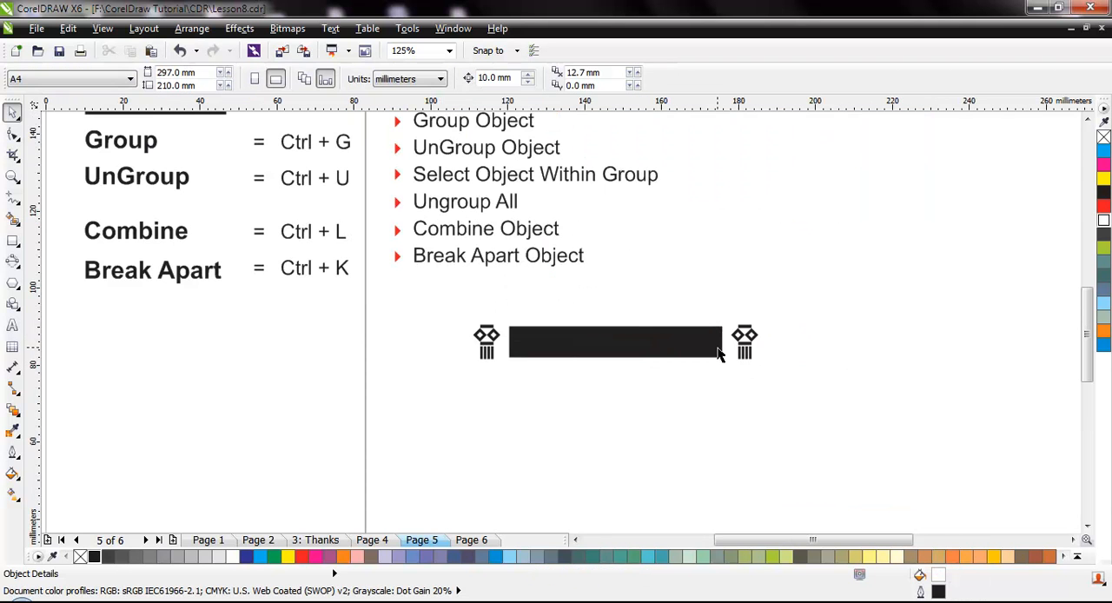
Select the black bar together with the lantern group and group them.
{"action": "left_click", "coordinate": [634, 339]}
{"action": "left_click", "coordinate": [631, 400]}
{"action": "left_click_drag", "start_coordinate": [609, 379], "coordinate": [824, 427]}
{"action": "key", "text": "ctrl+g"}
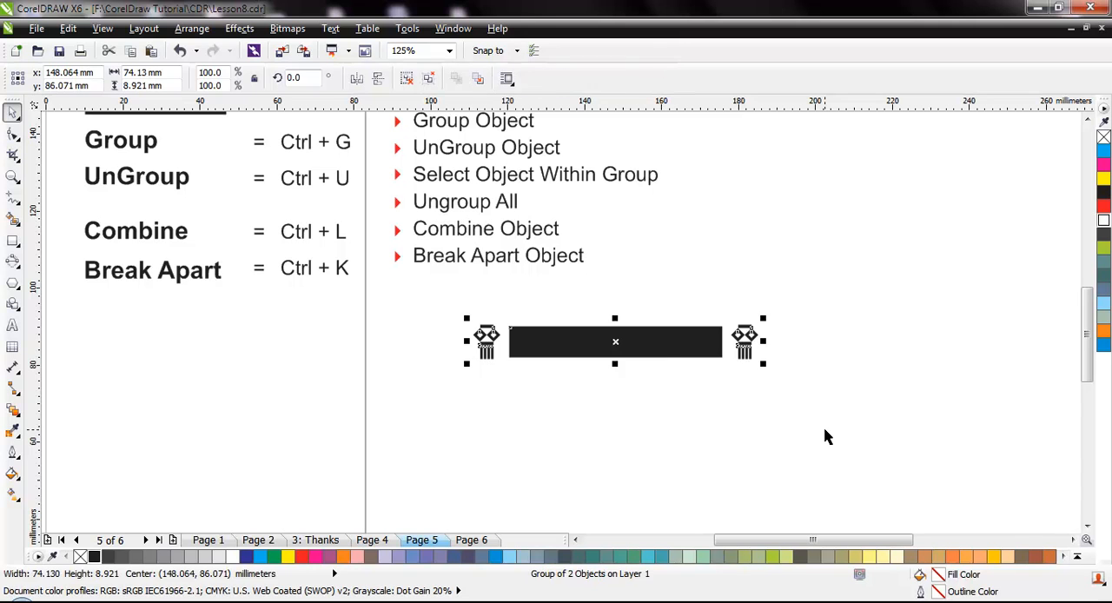
{"action": "left_click", "coordinate": [824, 427]}
Move the grouped banner around the page and place it just below the topic list near the page's left edge.
{"action": "left_click_drag", "start_coordinate": [658, 341], "coordinate": [967, 299]}
{"action": "left_click_drag", "start_coordinate": [968, 299], "coordinate": [503, 429]}
{"action": "left_click_drag", "start_coordinate": [588, 409], "coordinate": [553, 339]}
{"action": "left_click", "coordinate": [613, 413]}
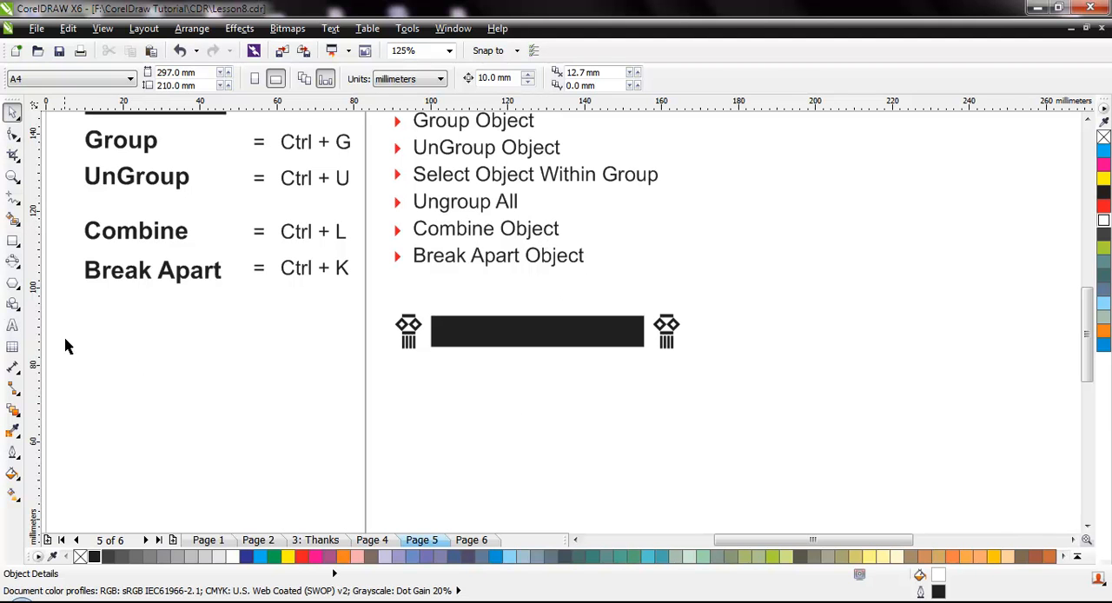
Draw three overlapping rectangles below the black bar, spanning about 36 by 34 mm overall.
{"action": "left_click", "coordinate": [12, 240]}
{"action": "left_click_drag", "start_coordinate": [477, 379], "coordinate": [551, 456]}
{"action": "left_click_drag", "start_coordinate": [506, 400], "coordinate": [591, 483]}
{"action": "left_click_drag", "start_coordinate": [520, 354], "coordinate": [615, 441]}
{"action": "key", "text": "space"}
{"action": "left_click", "coordinate": [632, 489]}
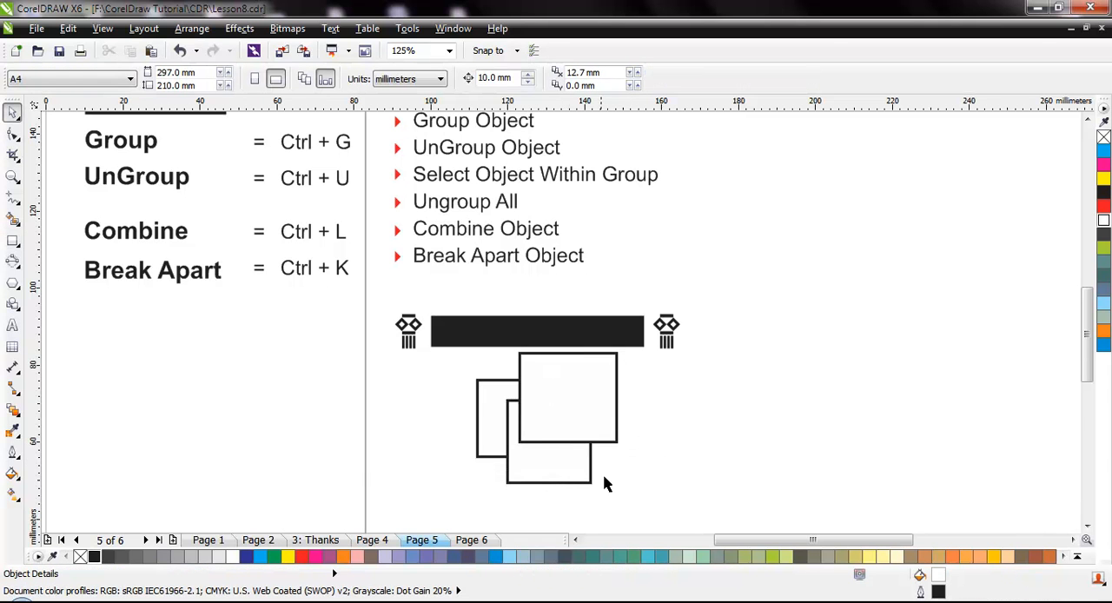
Fill the back rectangle with light blue, the middle one with blue and the front one with slate grey.
{"action": "left_click", "coordinate": [497, 426]}
{"action": "left_click", "coordinate": [509, 556]}
{"action": "left_click", "coordinate": [547, 470]}
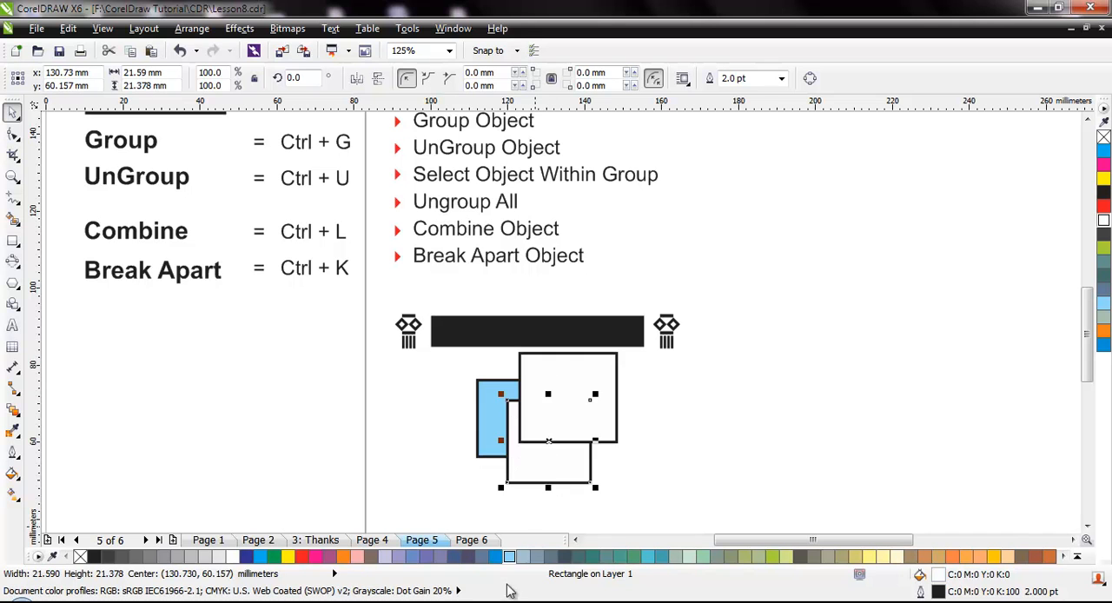
{"action": "left_click", "coordinate": [496, 557]}
{"action": "left_click", "coordinate": [557, 419]}
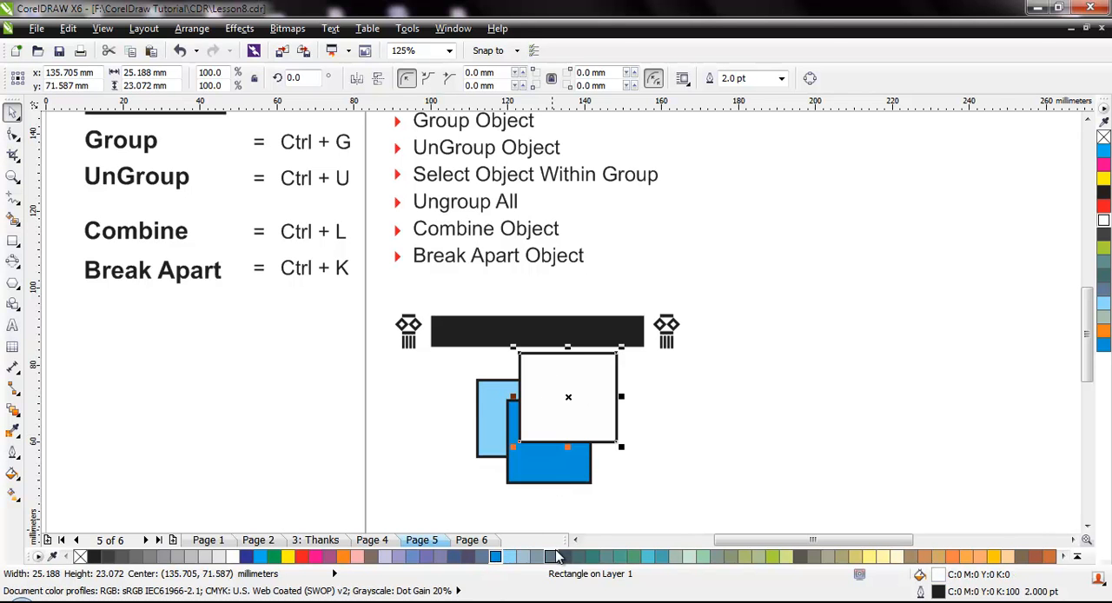
{"action": "left_click", "coordinate": [554, 556]}
{"action": "left_click", "coordinate": [656, 490]}
Group the three coloured rectangles and move the group slightly down, away from the black bar.
{"action": "left_click_drag", "start_coordinate": [445, 359], "coordinate": [604, 462]}
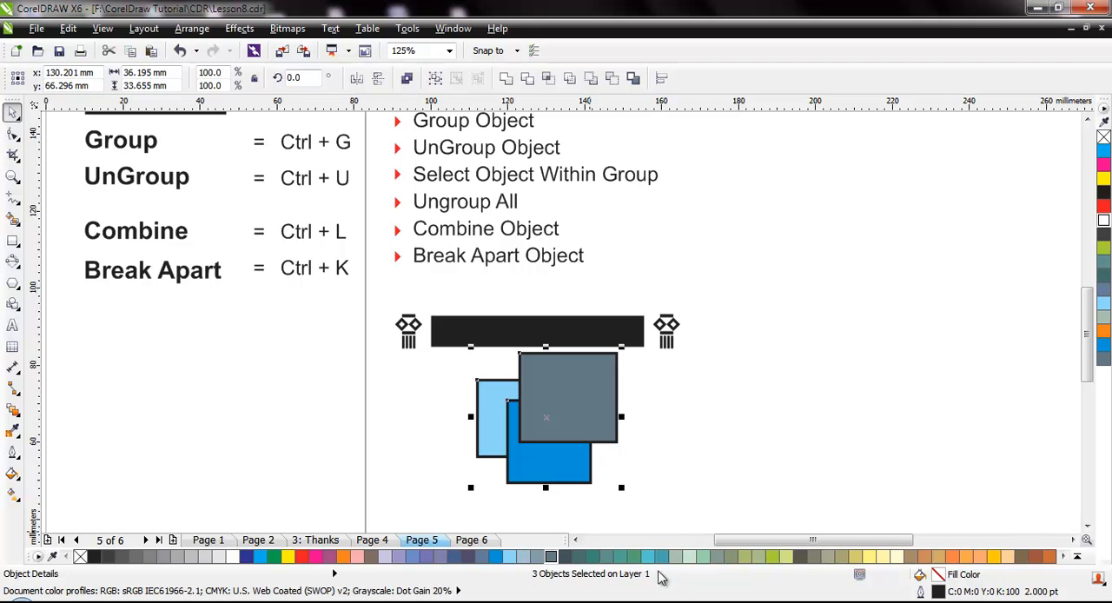
{"action": "key", "text": "ctrl+g"}
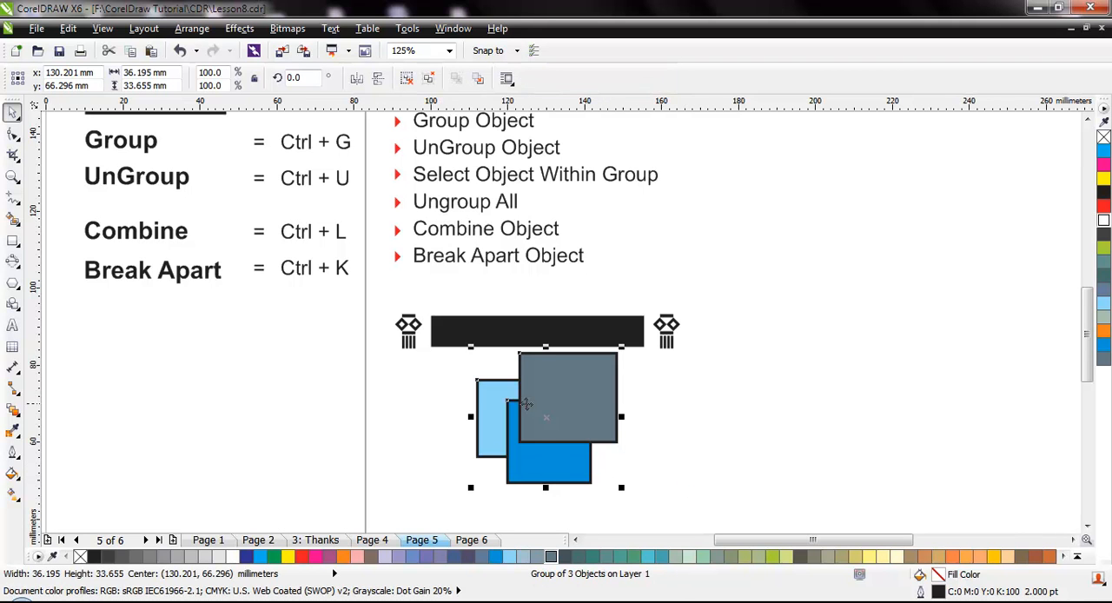
{"action": "left_click_drag", "start_coordinate": [559, 421], "coordinate": [550, 451]}
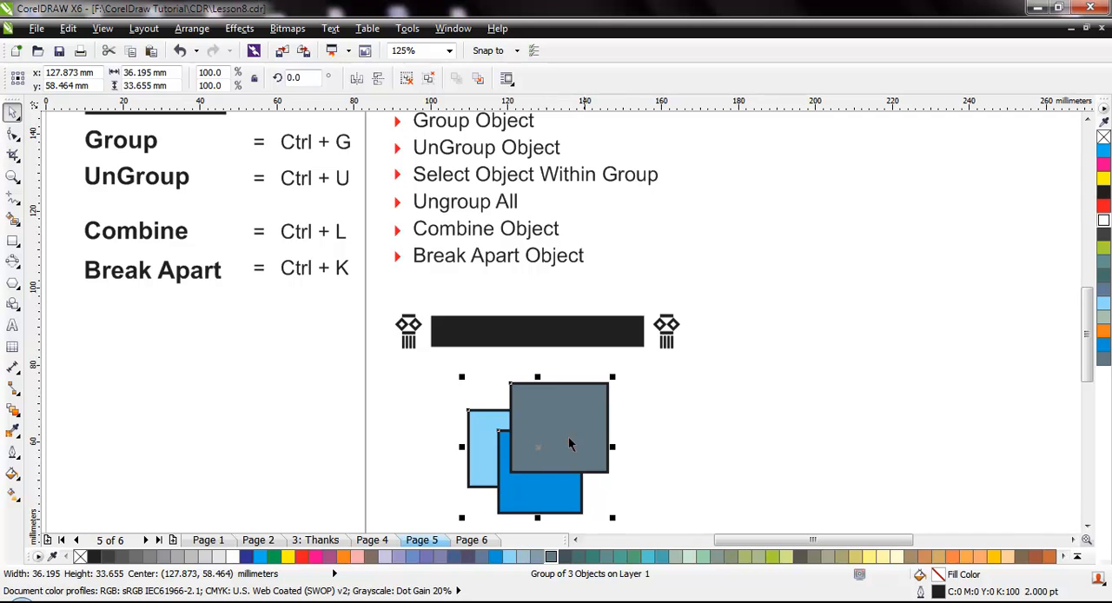
{"action": "key", "text": "Escape"}
Draw three overlapping rectangles right of the coloured group, about 20 by 19 mm, 17 by 21 mm and 19 by 24 mm.
{"action": "left_click", "coordinate": [13, 241]}
{"action": "left_click_drag", "start_coordinate": [651, 378], "coordinate": [728, 450]}
{"action": "left_click_drag", "start_coordinate": [685, 397], "coordinate": [752, 479]}
{"action": "mouse_move", "coordinate": [706, 337]}
{"action": "left_mouse_down"}
{"action": "mouse_move", "coordinate": [785, 442]}
{"action": "mouse_move", "coordinate": [778, 430]}
{"action": "left_mouse_up"}
{"action": "key", "text": "space"}
{"action": "key", "text": "Escape"}
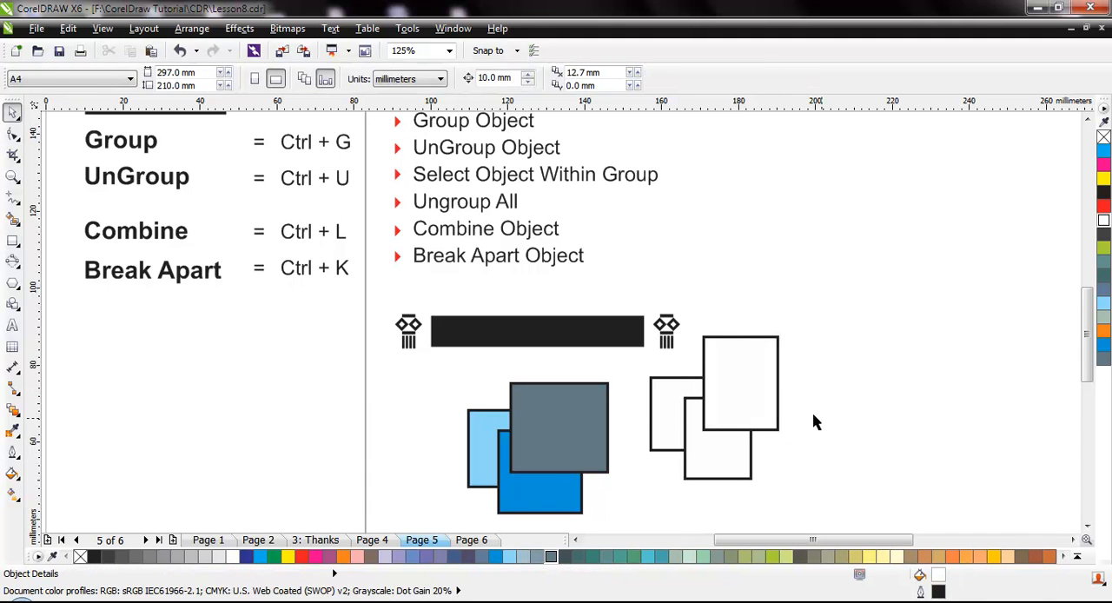
Fill the back rectangle of the unfilled set with teal (C60 M0 Y20 K20), the middle one with red and the front one with dark blue.
{"action": "left_click", "coordinate": [676, 389]}
{"action": "left_click", "coordinate": [662, 557]}
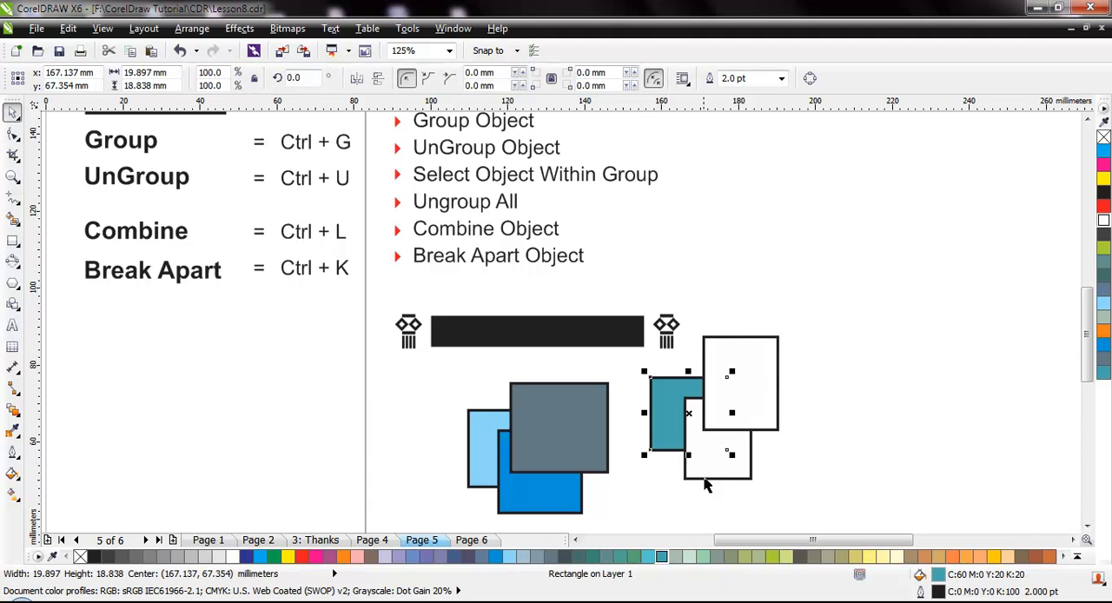
{"action": "left_click", "coordinate": [707, 479]}
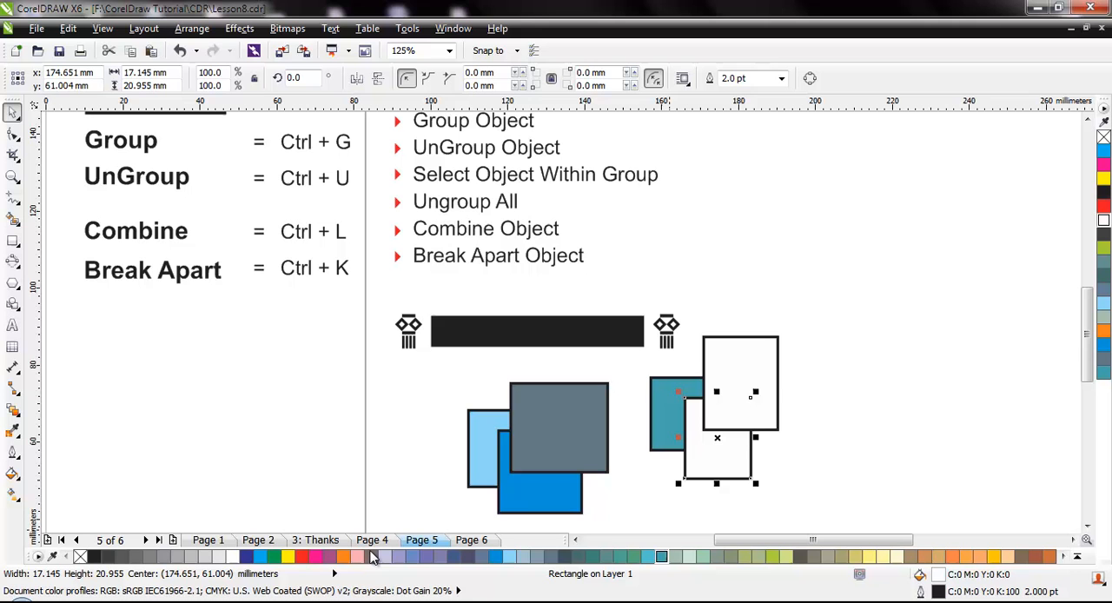
{"action": "left_click", "coordinate": [301, 557]}
{"action": "key", "text": "Tab"}
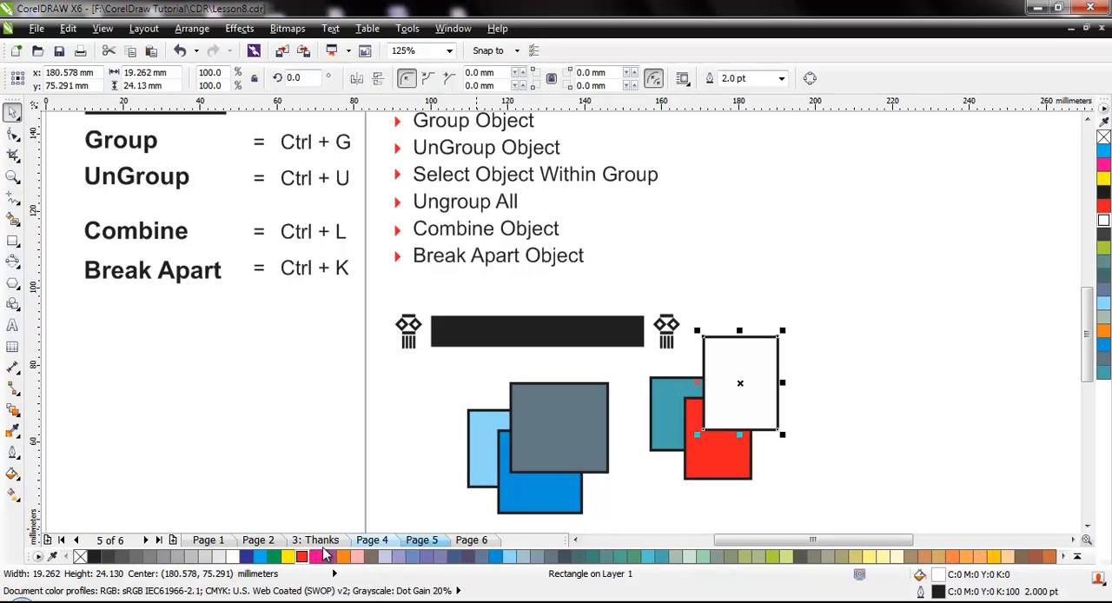
{"action": "left_click", "coordinate": [246, 557]}
{"action": "left_click", "coordinate": [817, 350]}
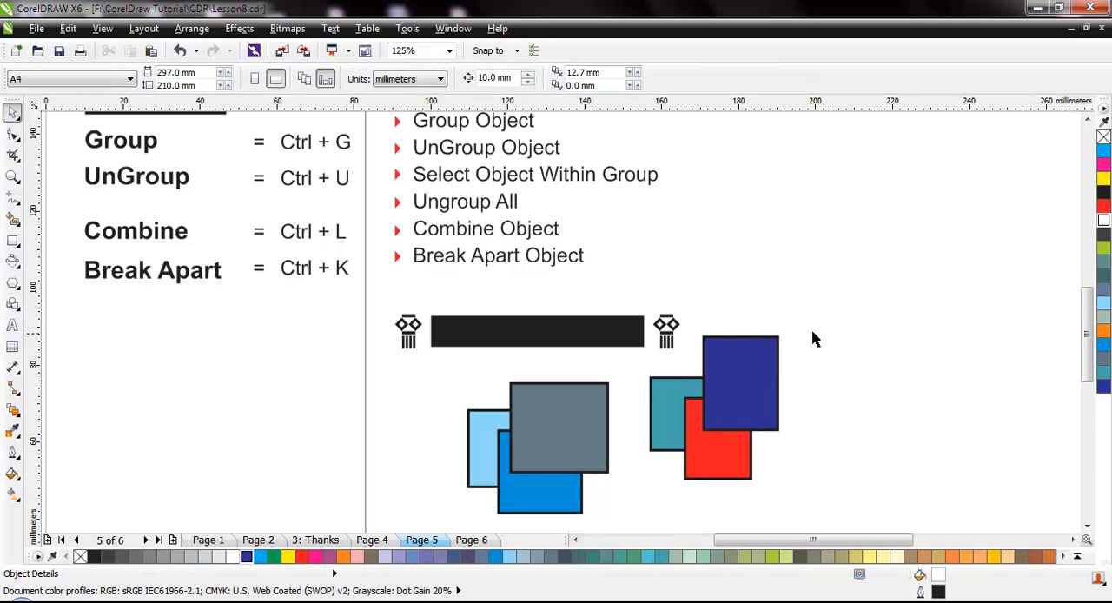
Combine the teal, red and dark blue rectangles into a single curve object.
{"action": "left_click_drag", "start_coordinate": [827, 315], "coordinate": [646, 495]}
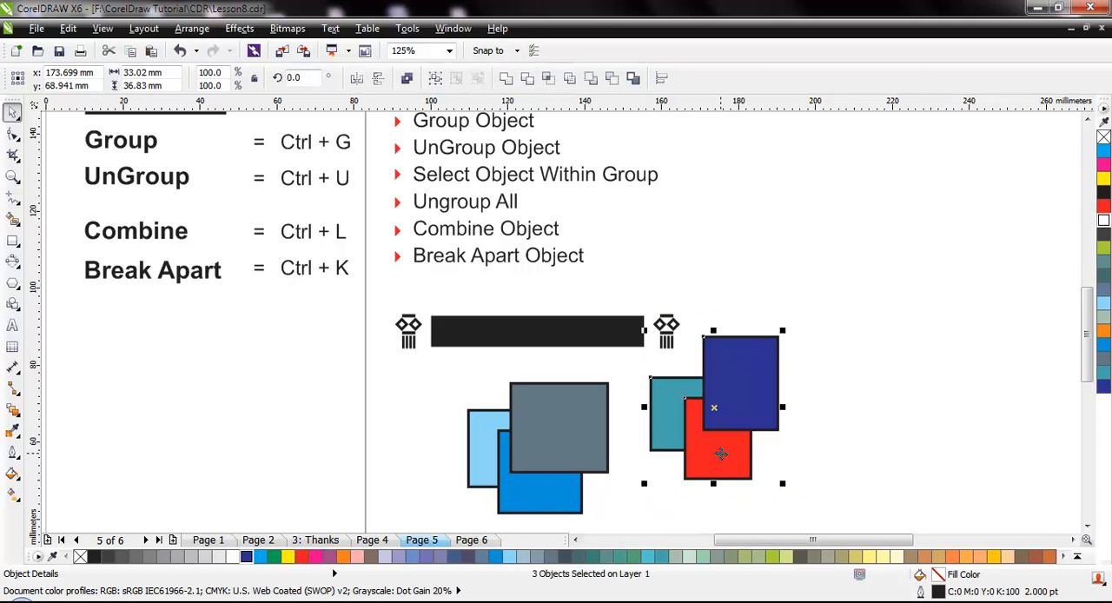
{"action": "left_click", "coordinate": [408, 79]}
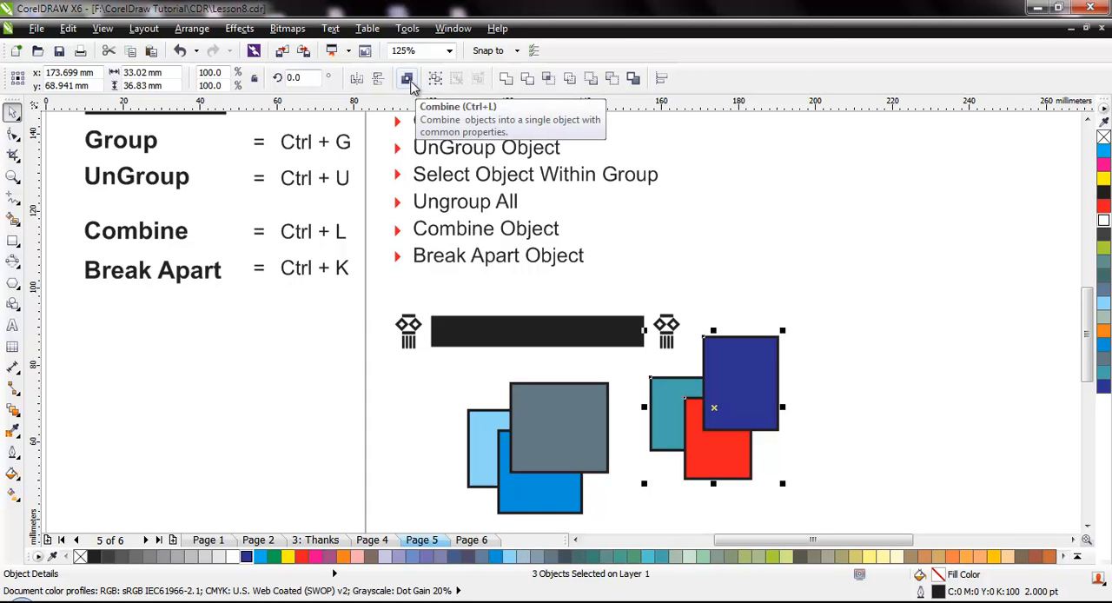
{"action": "left_click", "coordinate": [192, 29]}
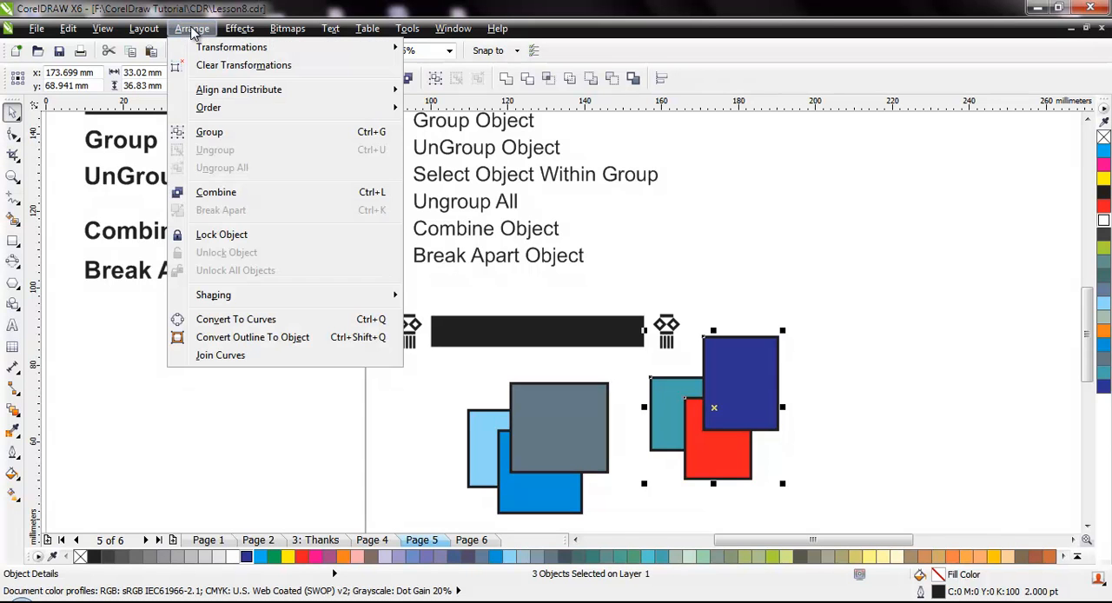
{"action": "left_click", "coordinate": [251, 196]}
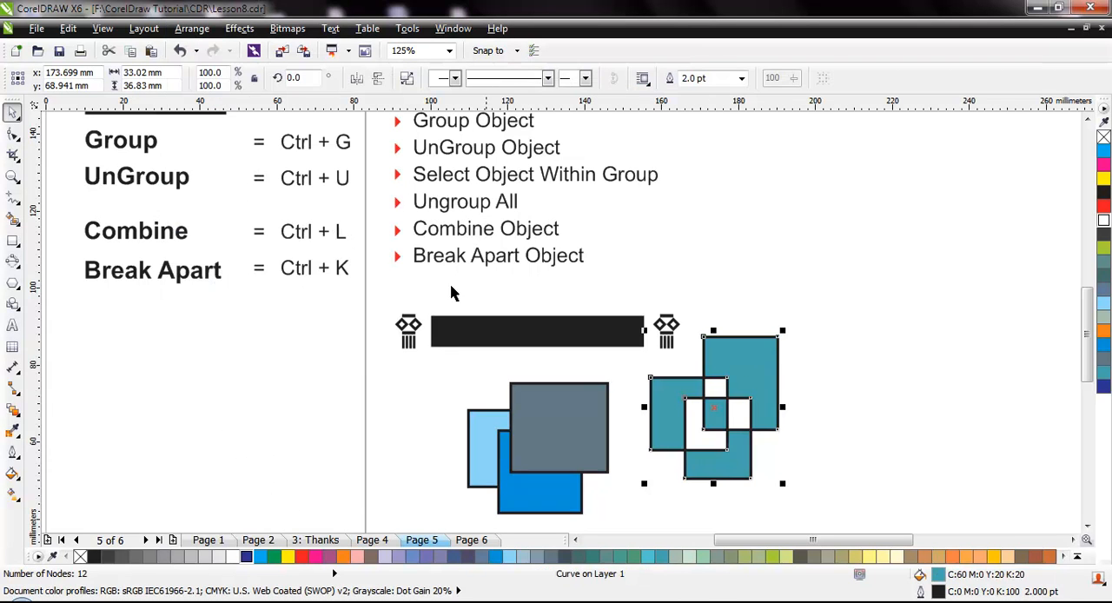
{"action": "left_click", "coordinate": [868, 414]}
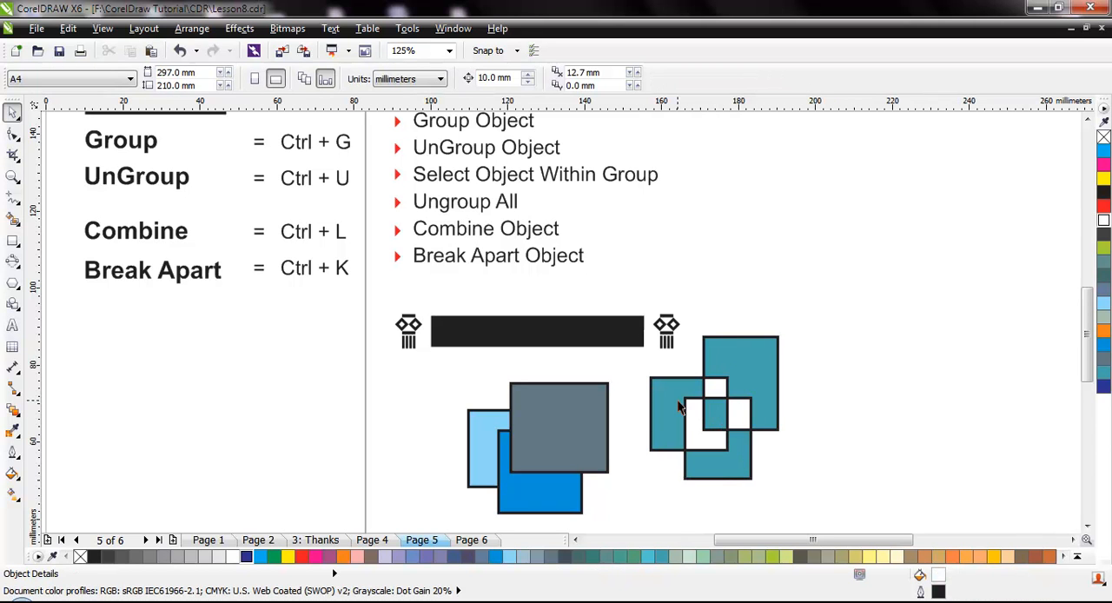
Move the combined shape about 8 mm right and 7 mm down, and select the coloured group for comparison.
{"action": "left_click_drag", "start_coordinate": [680, 408], "coordinate": [670, 428]}
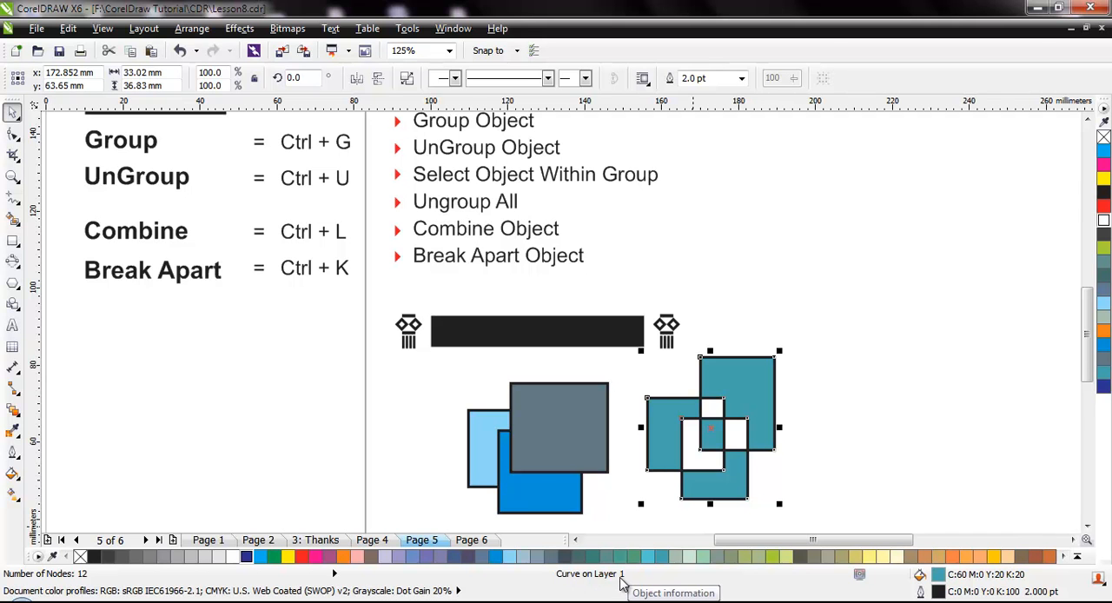
{"action": "left_click", "coordinate": [837, 427]}
{"action": "left_click_drag", "start_coordinate": [729, 406], "coordinate": [764, 414]}
{"action": "left_click", "coordinate": [571, 418]}
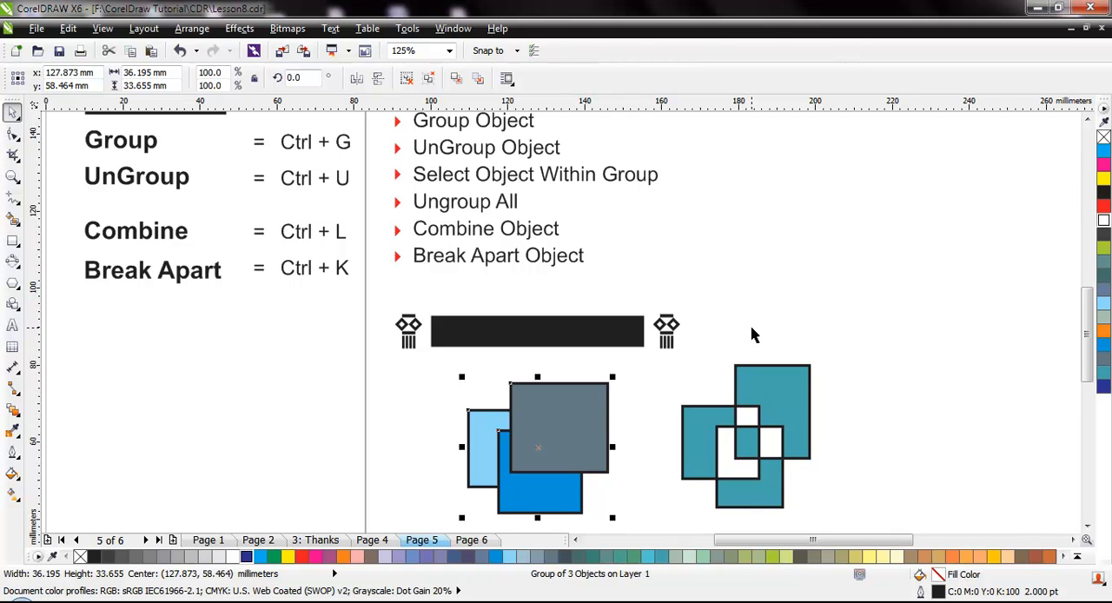
Recolour the combined shape with light teal (C60 M0 Y20 K0), followed by dark greyish purple (C40 M40 Y0 K60).
{"action": "left_click", "coordinate": [775, 492]}
{"action": "left_click", "coordinate": [648, 556]}
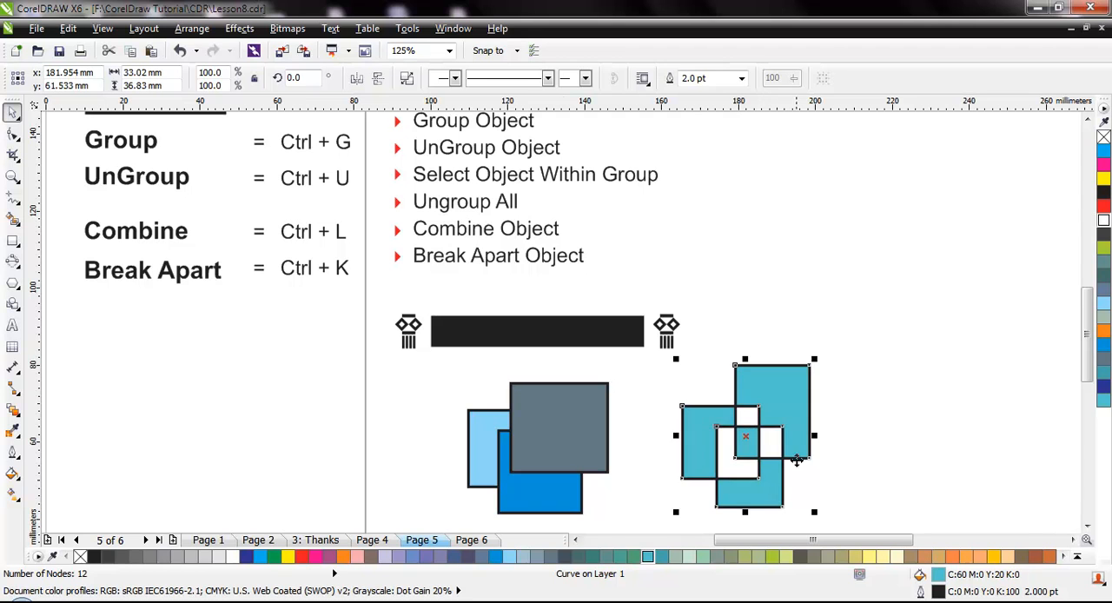
{"action": "left_click", "coordinate": [468, 556]}
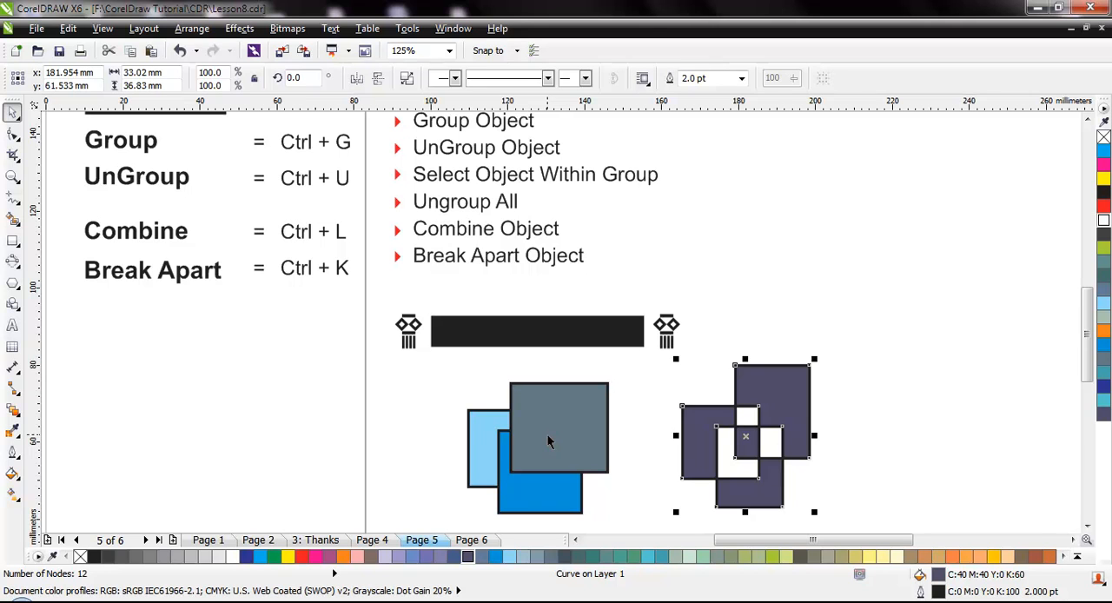
{"action": "left_click", "coordinate": [891, 438]}
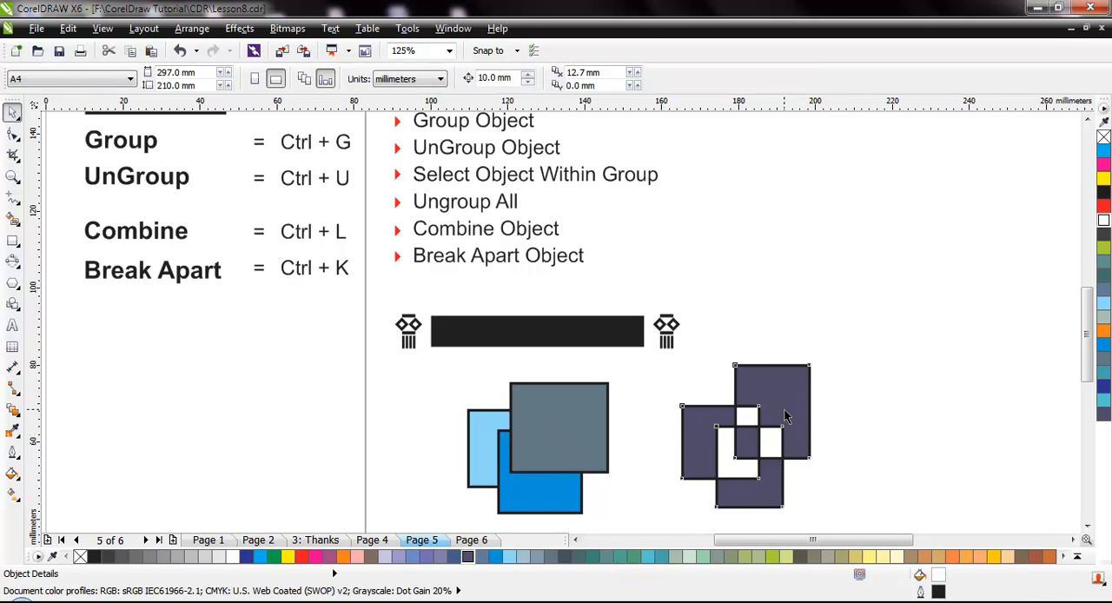
Break the combined shape apart into separate rectangles.
{"action": "left_click", "coordinate": [785, 410]}
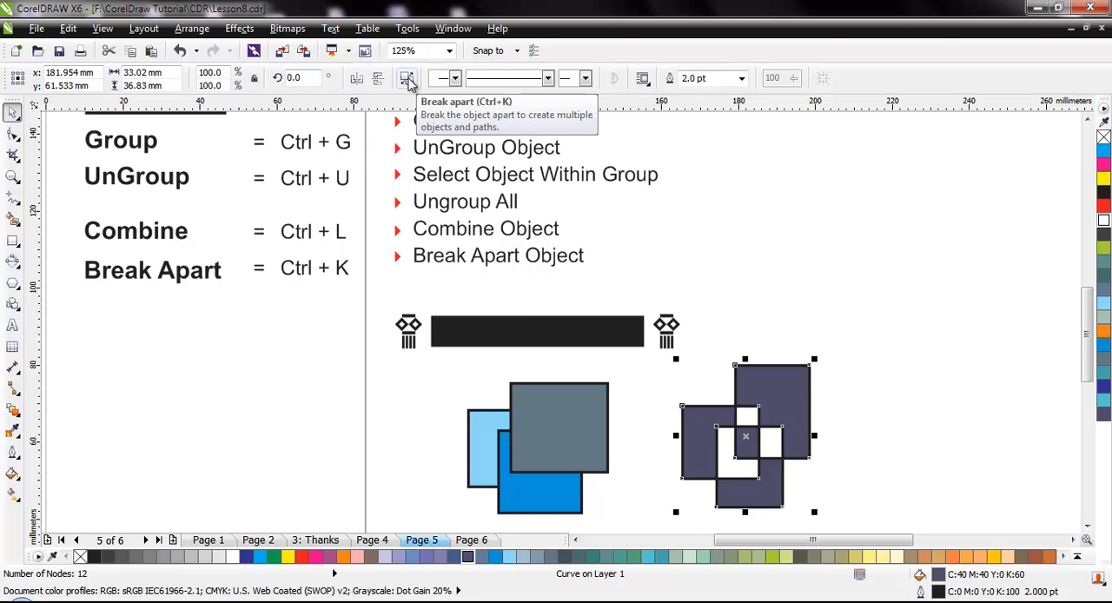
{"action": "left_click", "coordinate": [197, 30]}
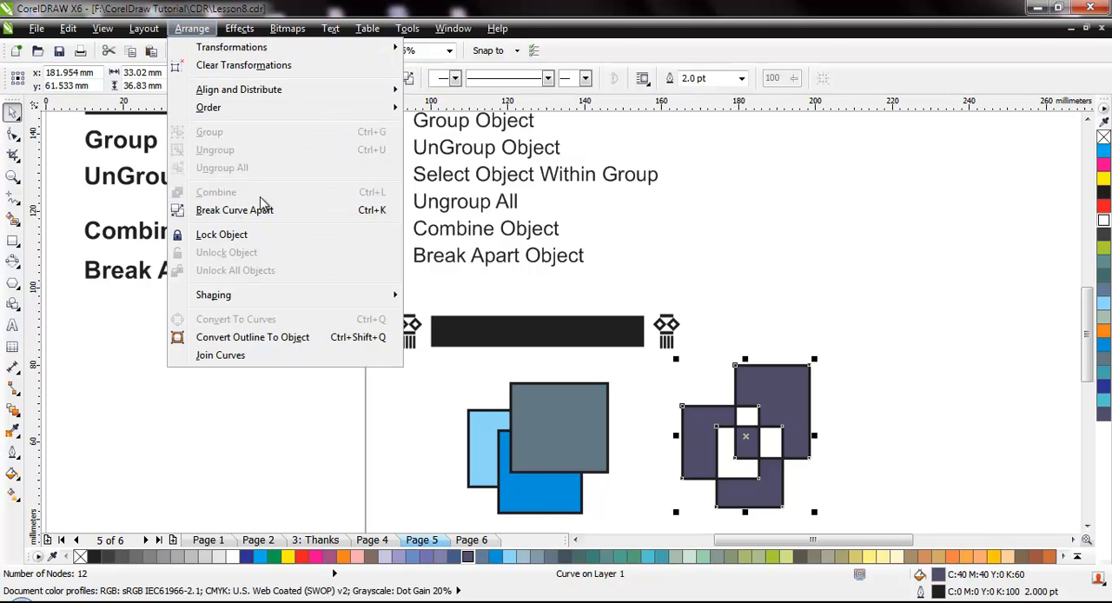
{"action": "left_click", "coordinate": [664, 217]}
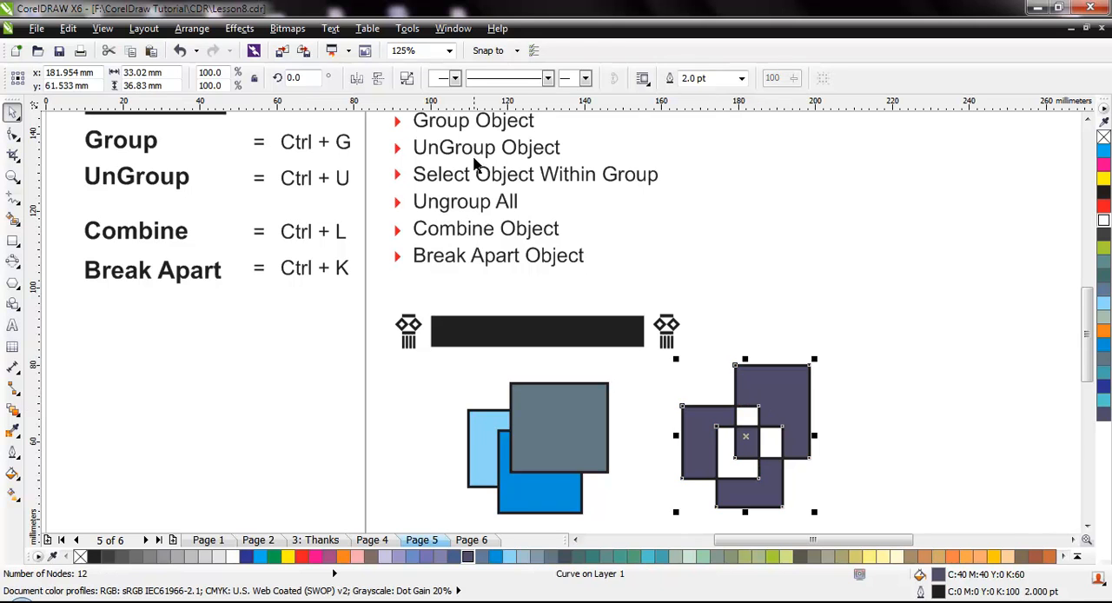
{"action": "left_click", "coordinate": [868, 291]}
{"action": "left_click", "coordinate": [790, 392]}
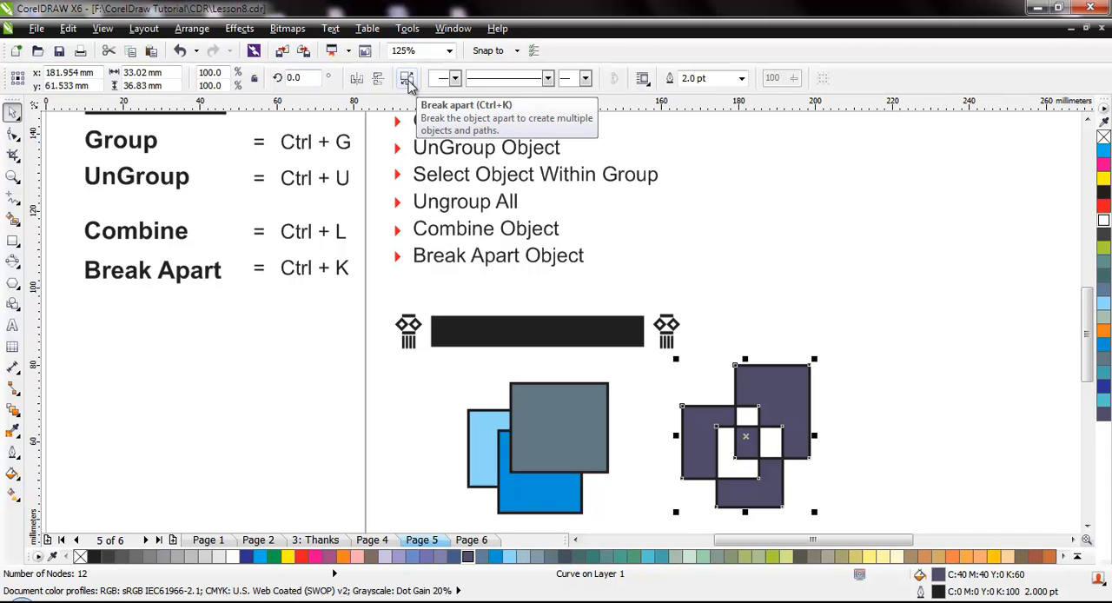
{"action": "left_click", "coordinate": [409, 82]}
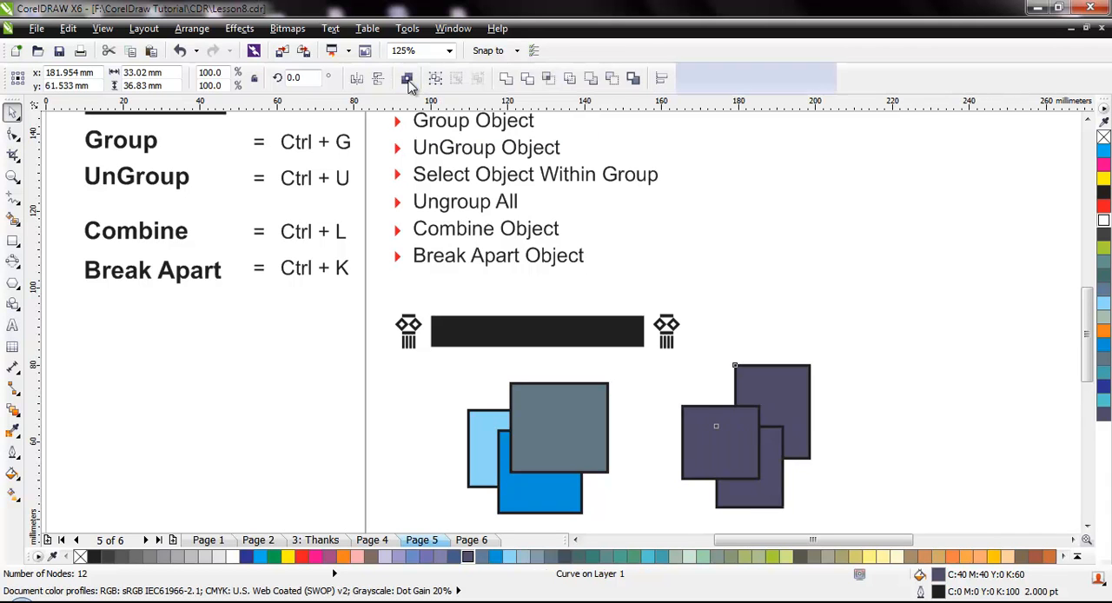
{"action": "left_click", "coordinate": [925, 363]}
Move the three separated purple rectangles individually and rearrange them into an overlapping cluster about 32 by 38 mm.
{"action": "left_click_drag", "start_coordinate": [738, 425], "coordinate": [705, 426]}
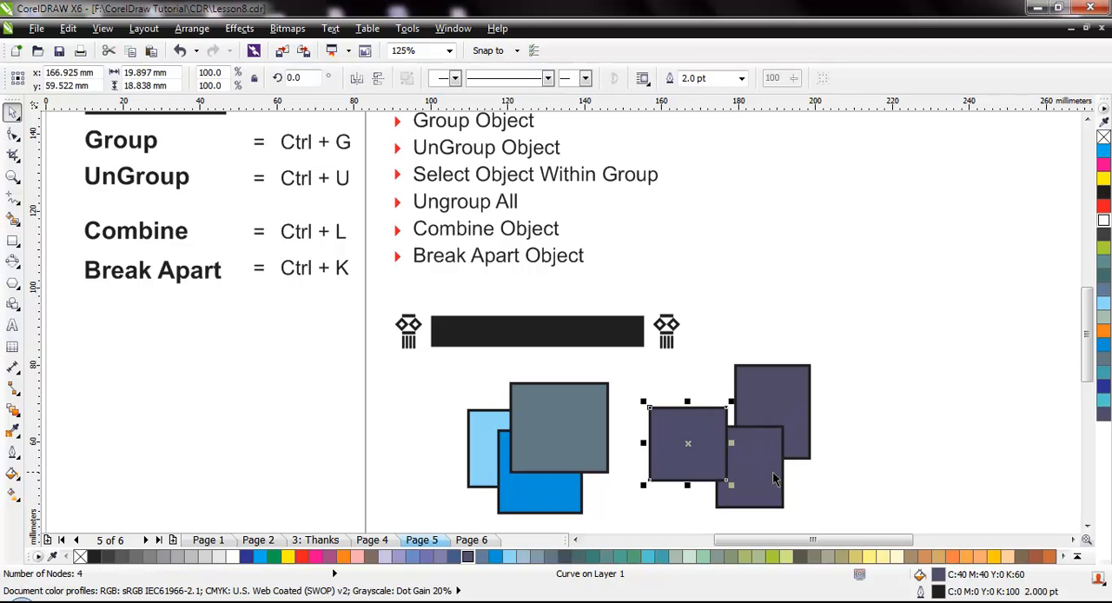
{"action": "left_click_drag", "start_coordinate": [771, 475], "coordinate": [789, 500]}
{"action": "left_click_drag", "start_coordinate": [795, 426], "coordinate": [824, 400]}
{"action": "left_click_drag", "start_coordinate": [760, 509], "coordinate": [767, 477]}
{"action": "left_click_drag", "start_coordinate": [690, 446], "coordinate": [735, 397]}
{"action": "left_click_drag", "start_coordinate": [785, 452], "coordinate": [784, 408]}
{"action": "left_click", "coordinate": [873, 418]}
Delete the three purple rectangles, keeping the grouped coloured rectangles below the black bar.
{"action": "left_click_drag", "start_coordinate": [687, 293], "coordinate": [865, 507]}
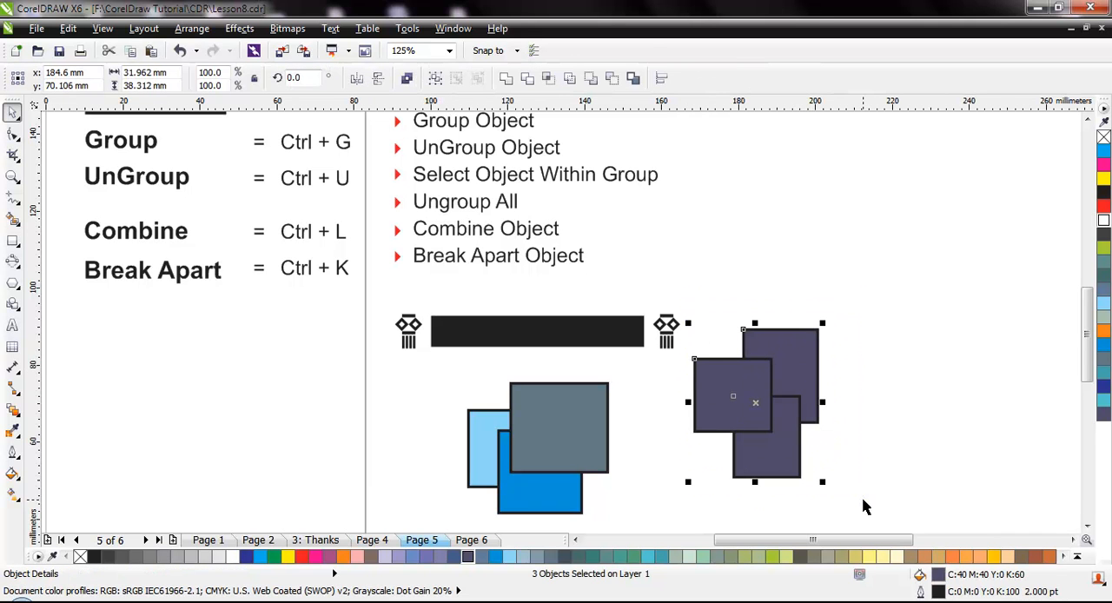
{"action": "key", "text": "Delete"}
{"action": "left_click_drag", "start_coordinate": [441, 370], "coordinate": [663, 528]}
{"action": "left_click", "coordinate": [699, 460]}
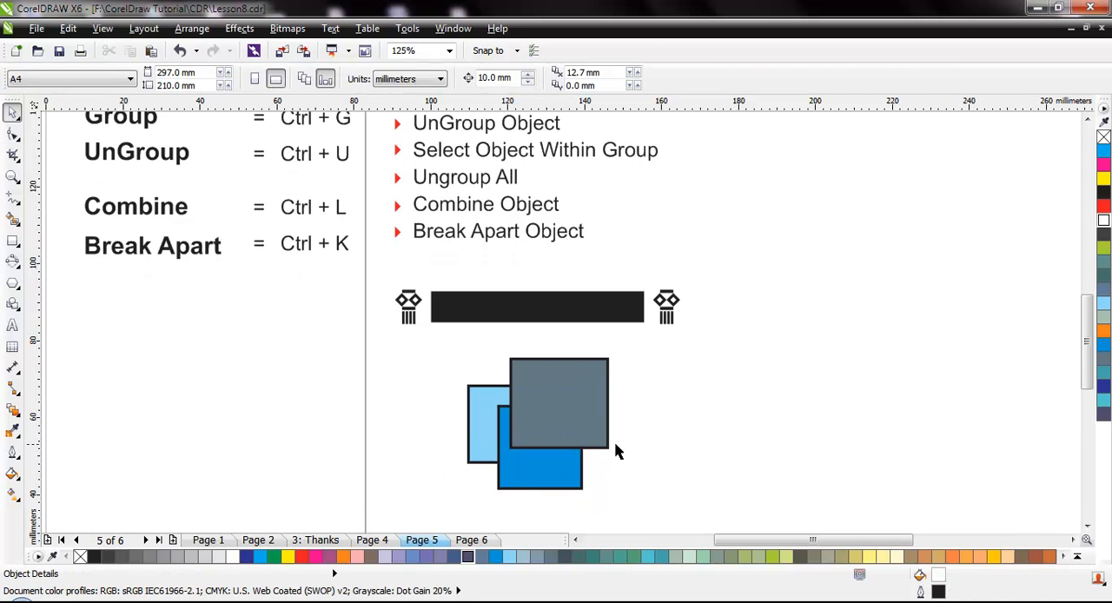
Show the whole Thanks page of the document.
{"action": "left_click", "coordinate": [323, 540]}
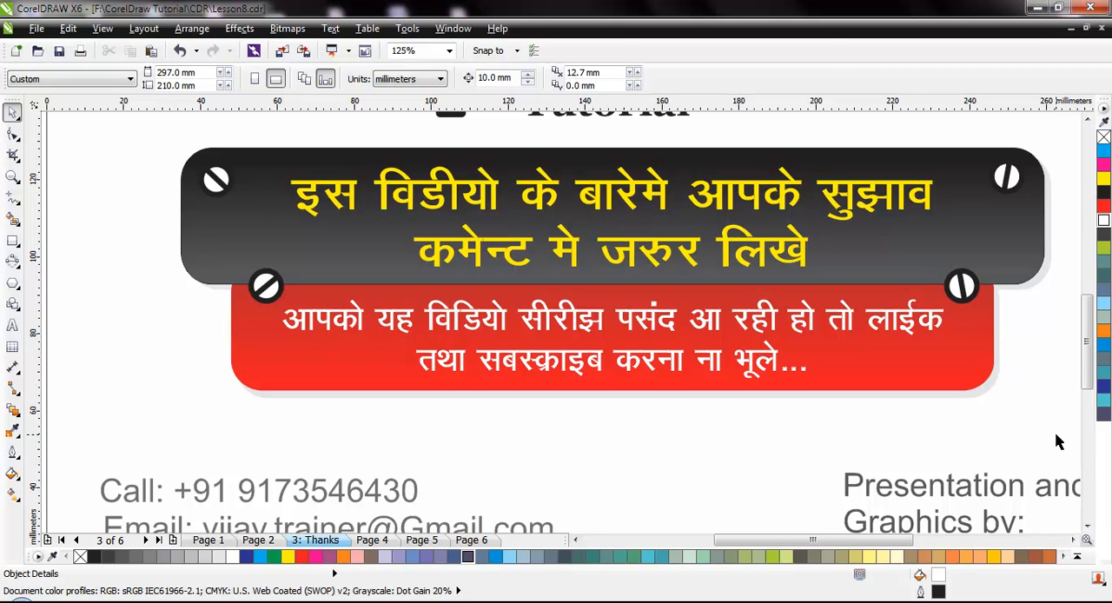
{"action": "key", "text": "F3"}
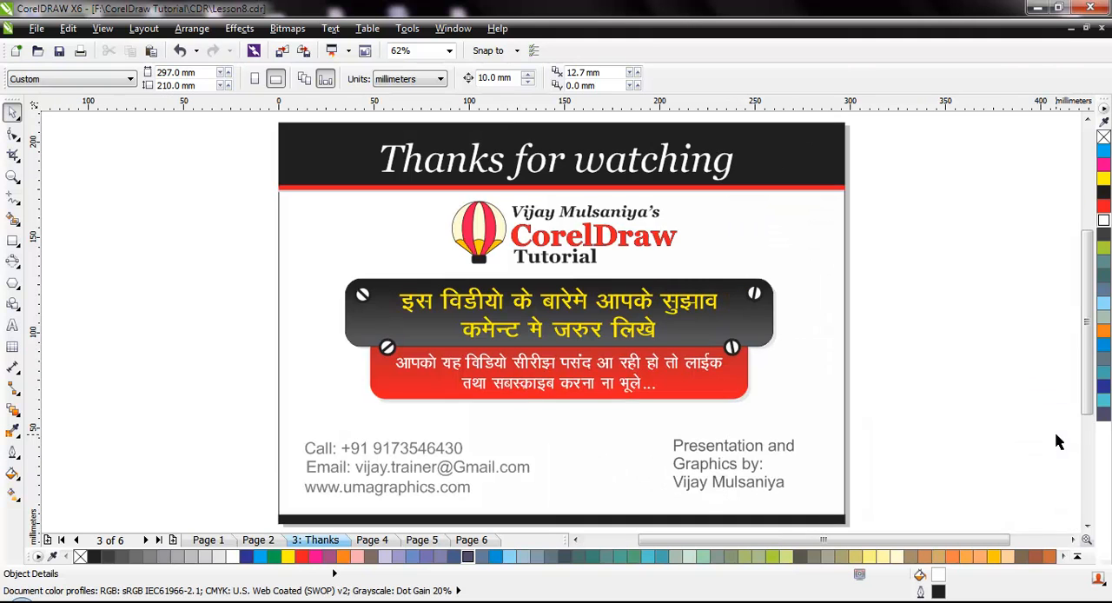